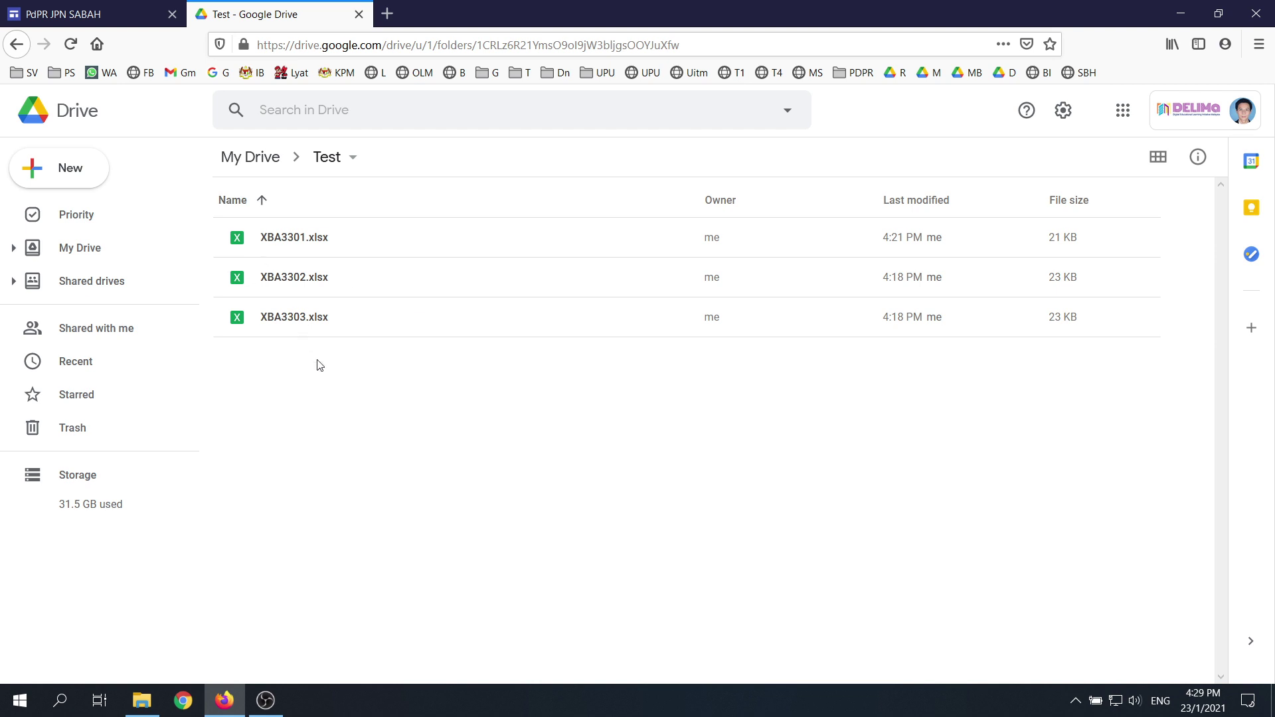
Open XBA3301.xlsx from the Test folder in Google Sheets
double_click(304, 245)
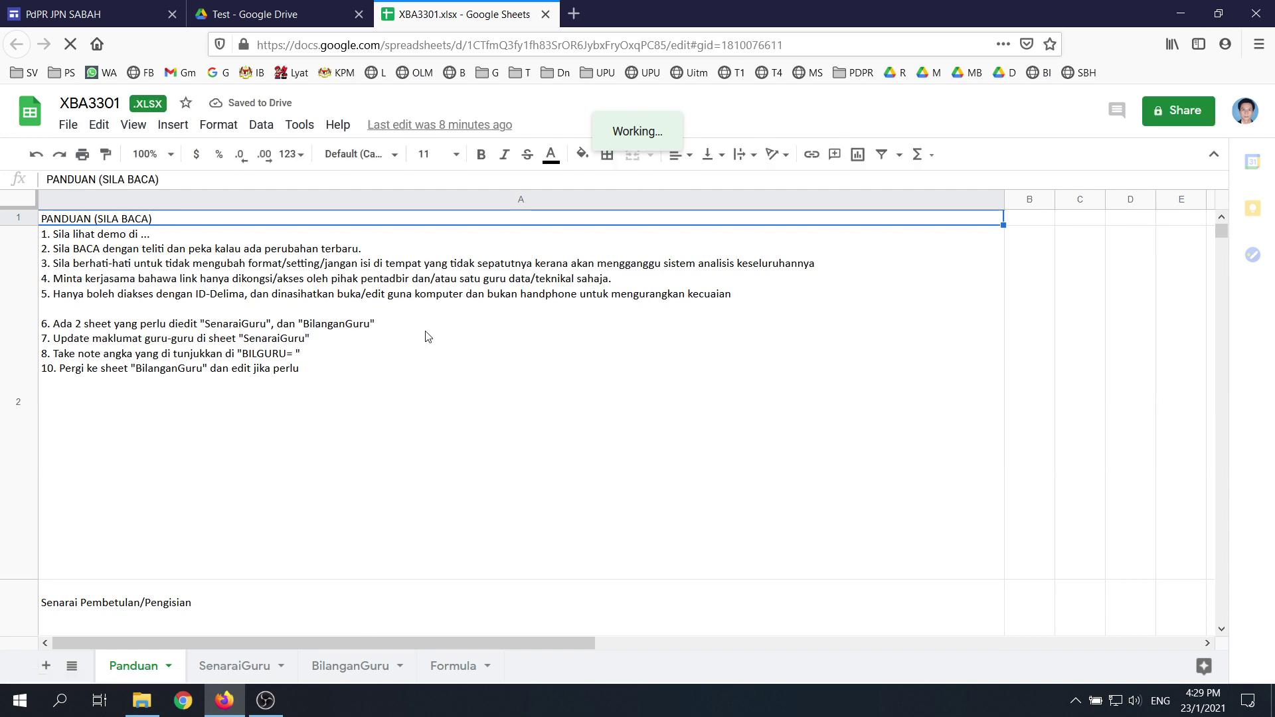
Scroll the Panduan sheet and select A2 to read the numbered instructions
scroll(403, 338, "down", 5)
scroll(403, 337, "up", 5)
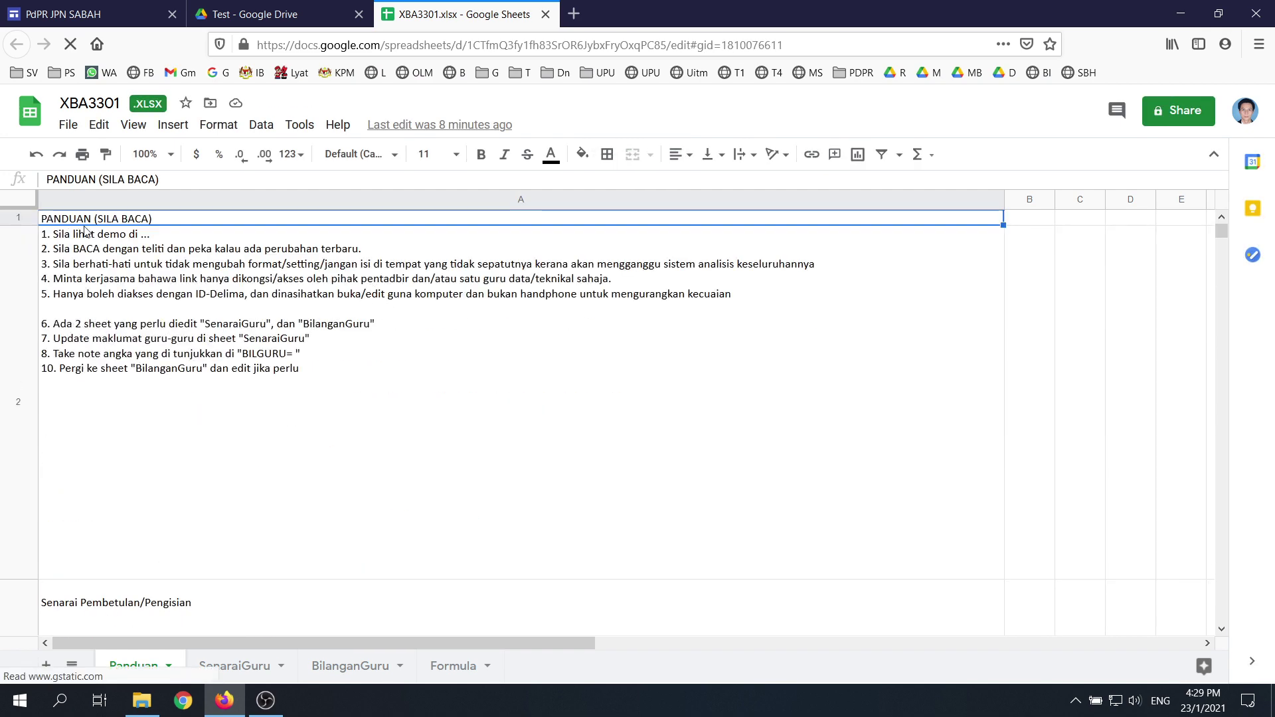
left_click(139, 241)
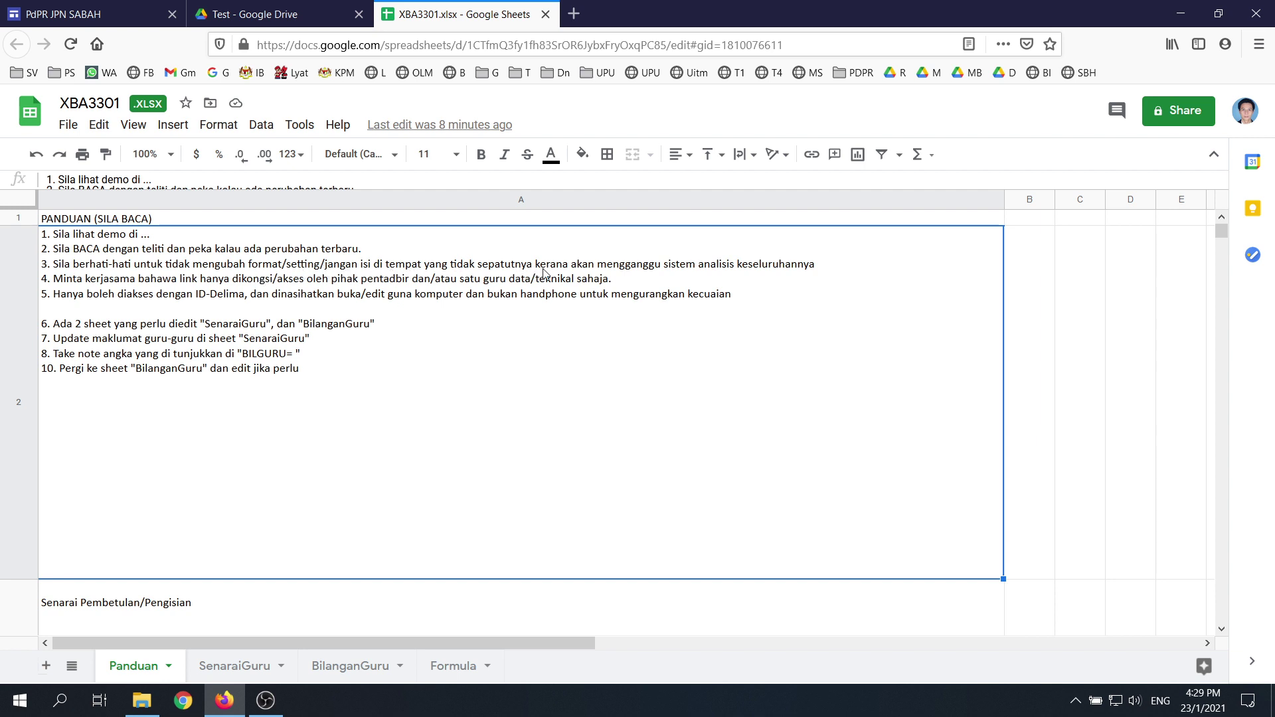
left_click(236, 666)
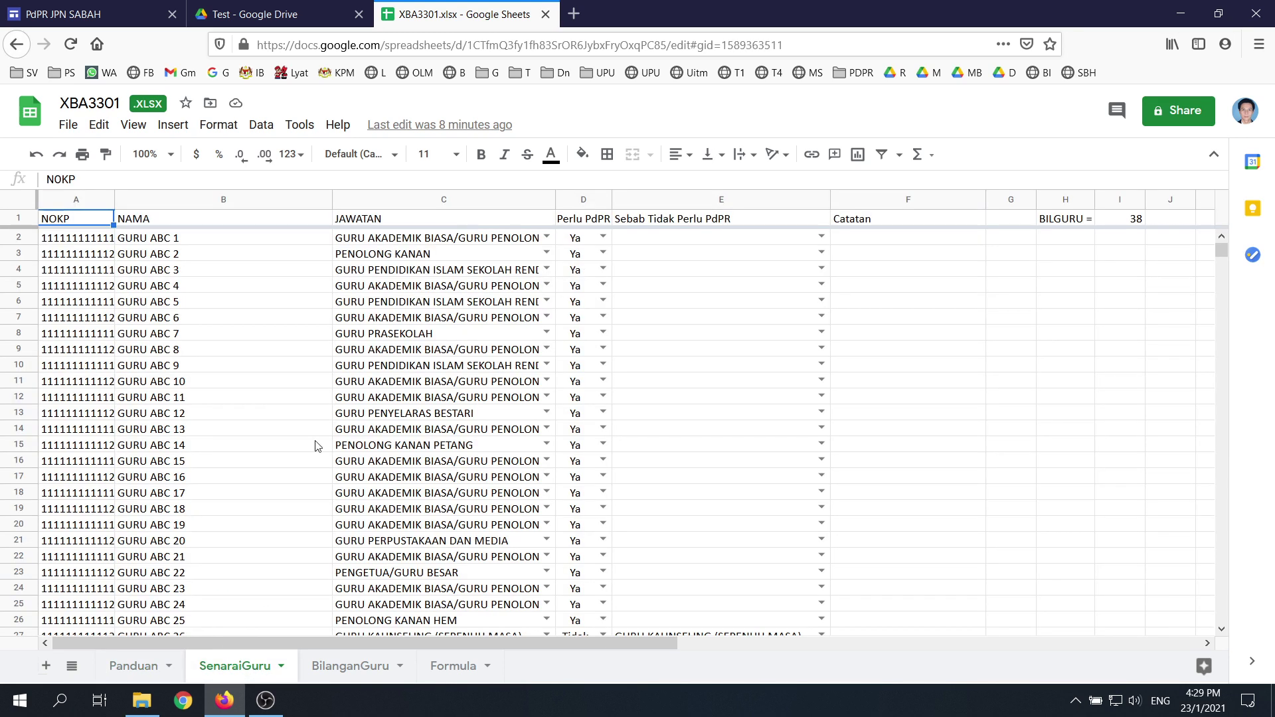
left_click(905, 200)
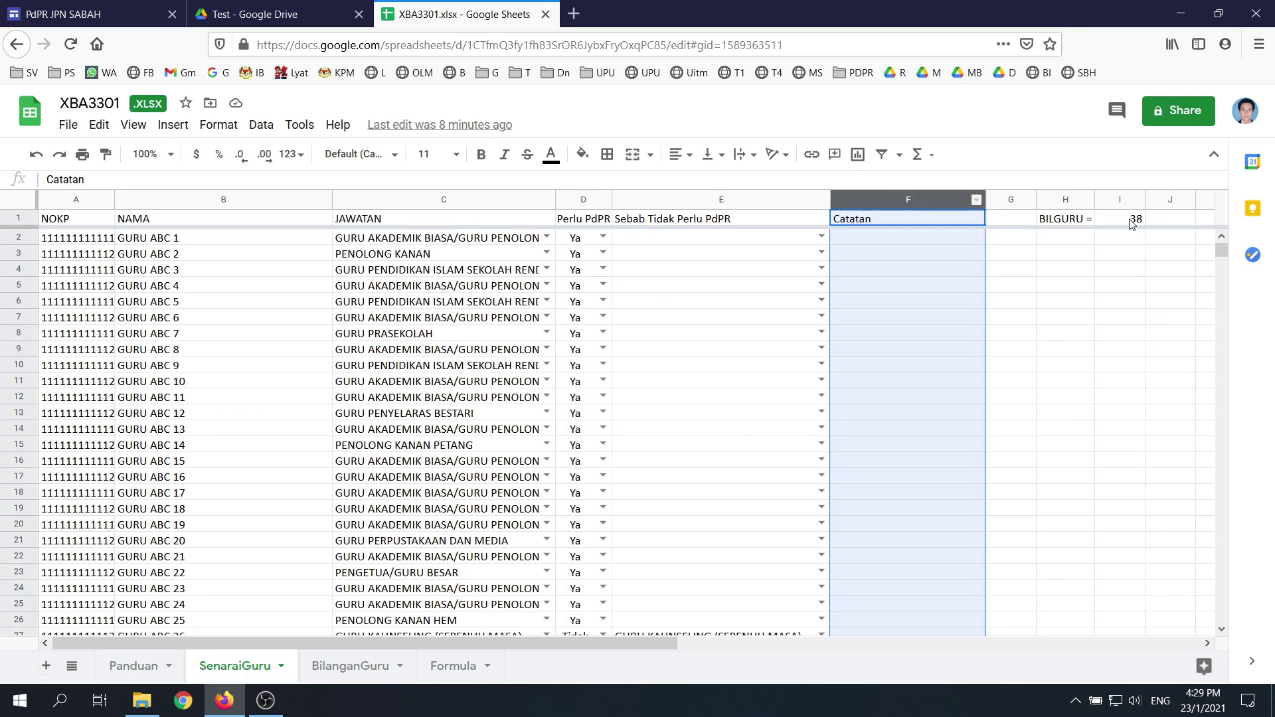
left_click(1092, 302)
left_click_drag(1099, 305, 1105, 306)
left_click(1088, 408)
left_click(1136, 393)
left_click(1089, 445)
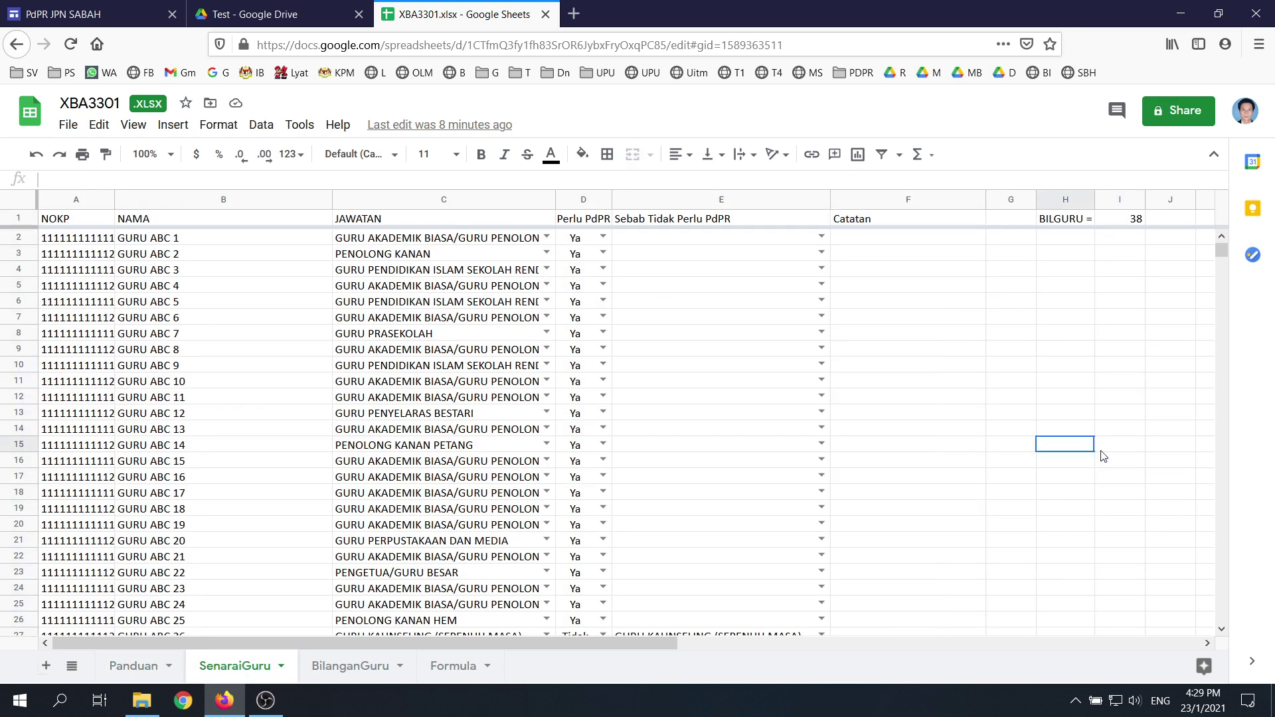
left_click(1139, 474)
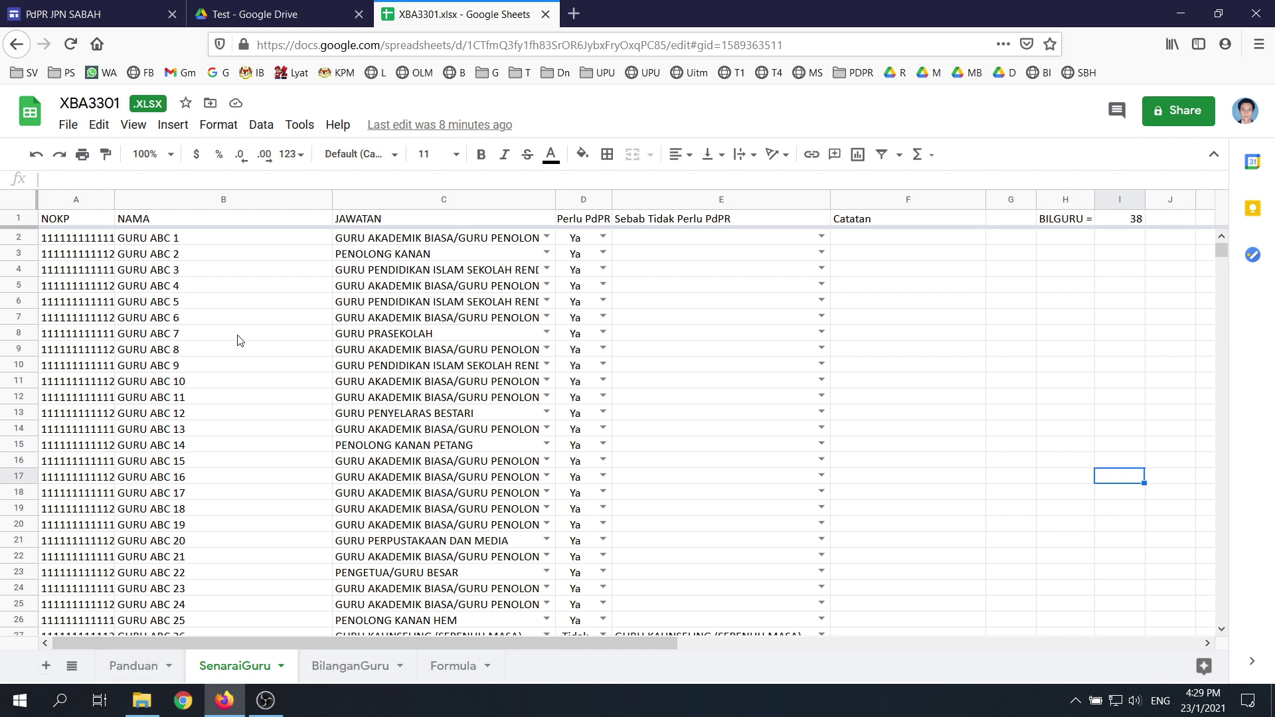
left_click(125, 674)
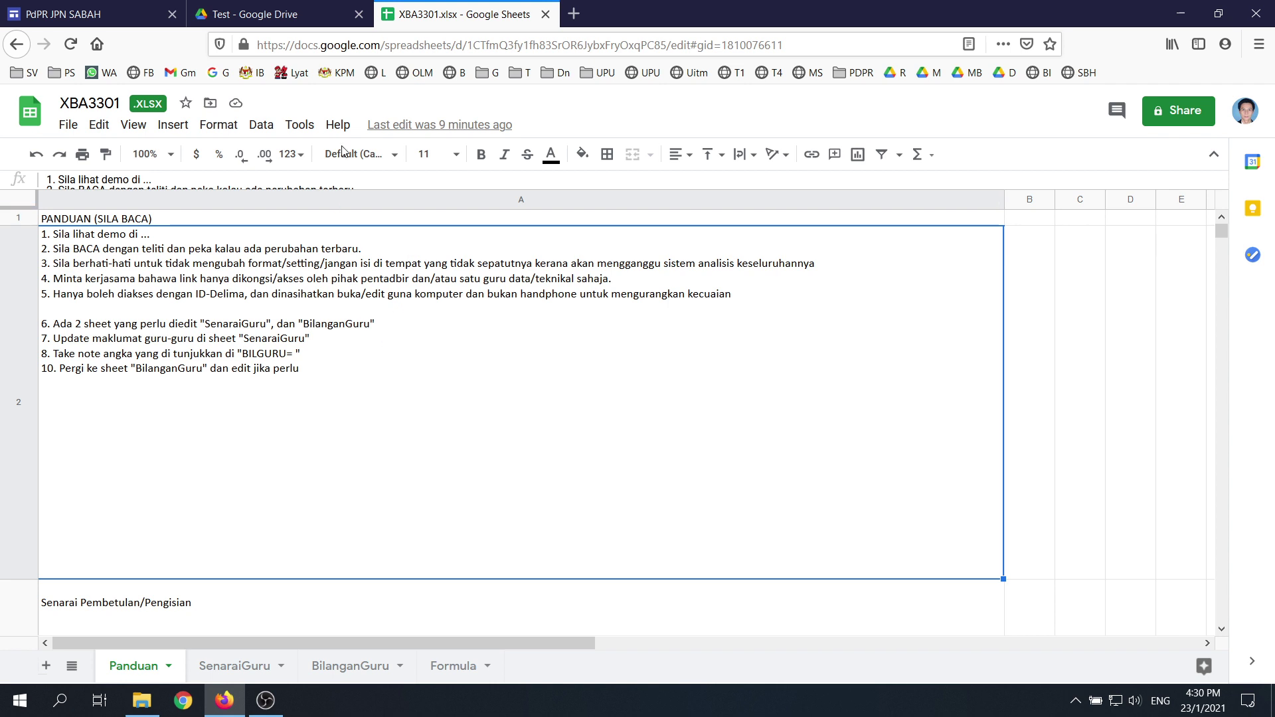
left_click(292, 16)
left_click(109, 19)
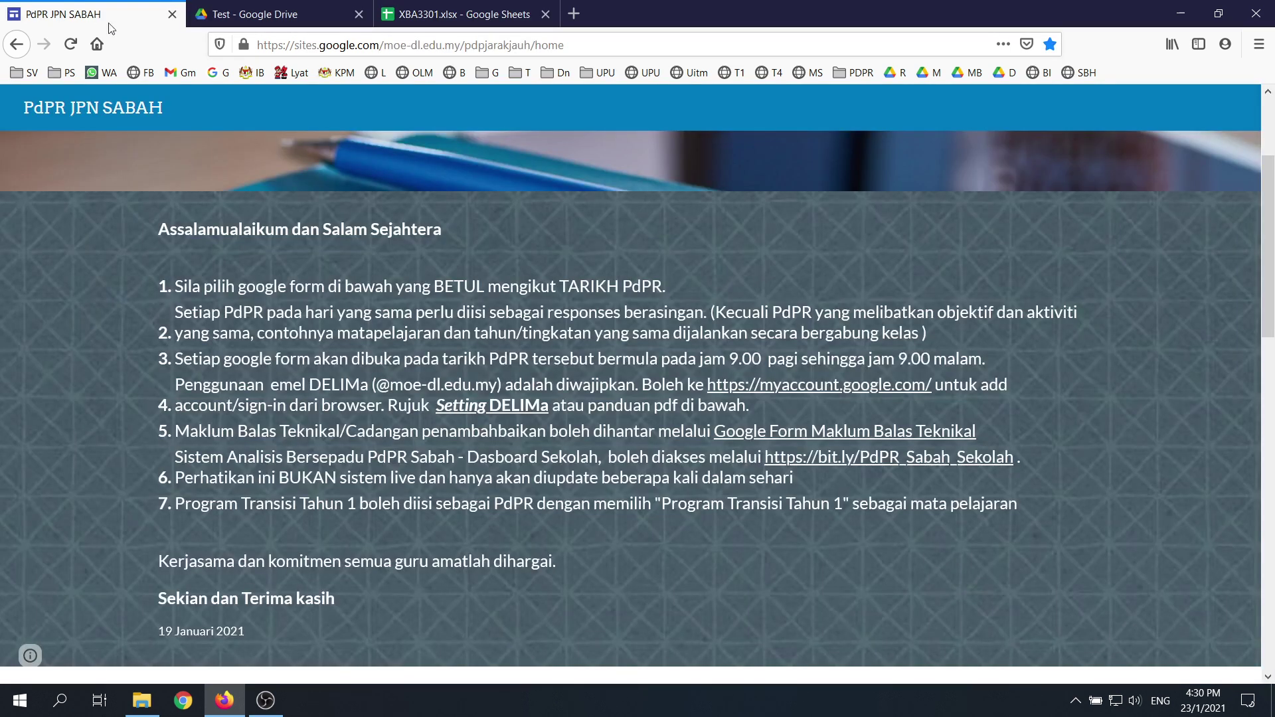
left_click(799, 392)
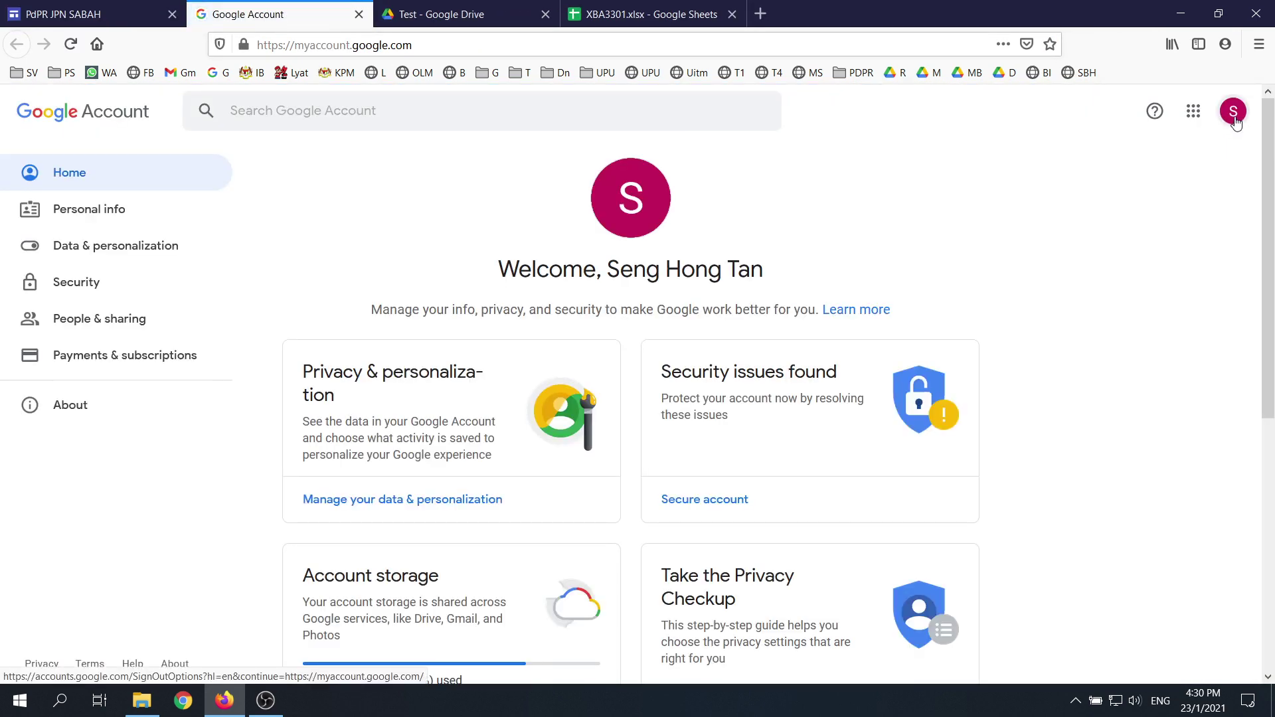
left_click(1236, 122)
left_click(1230, 110)
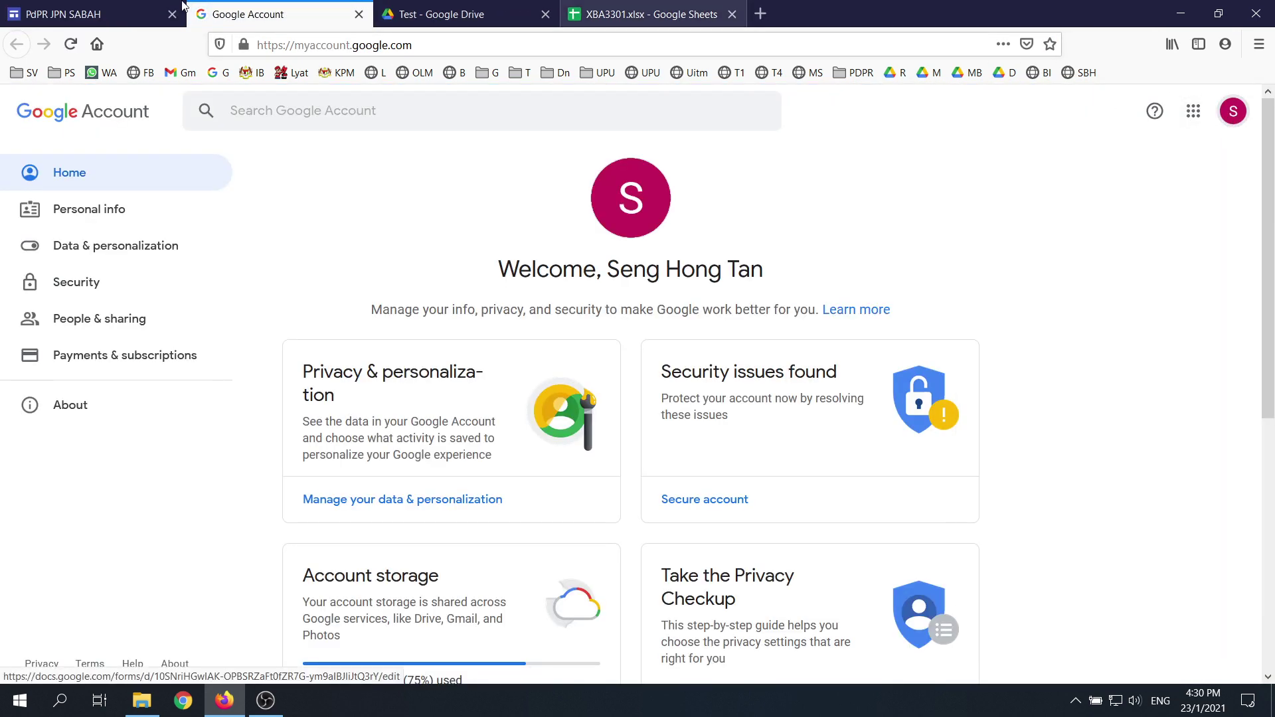
left_click(359, 14)
left_click(483, 16)
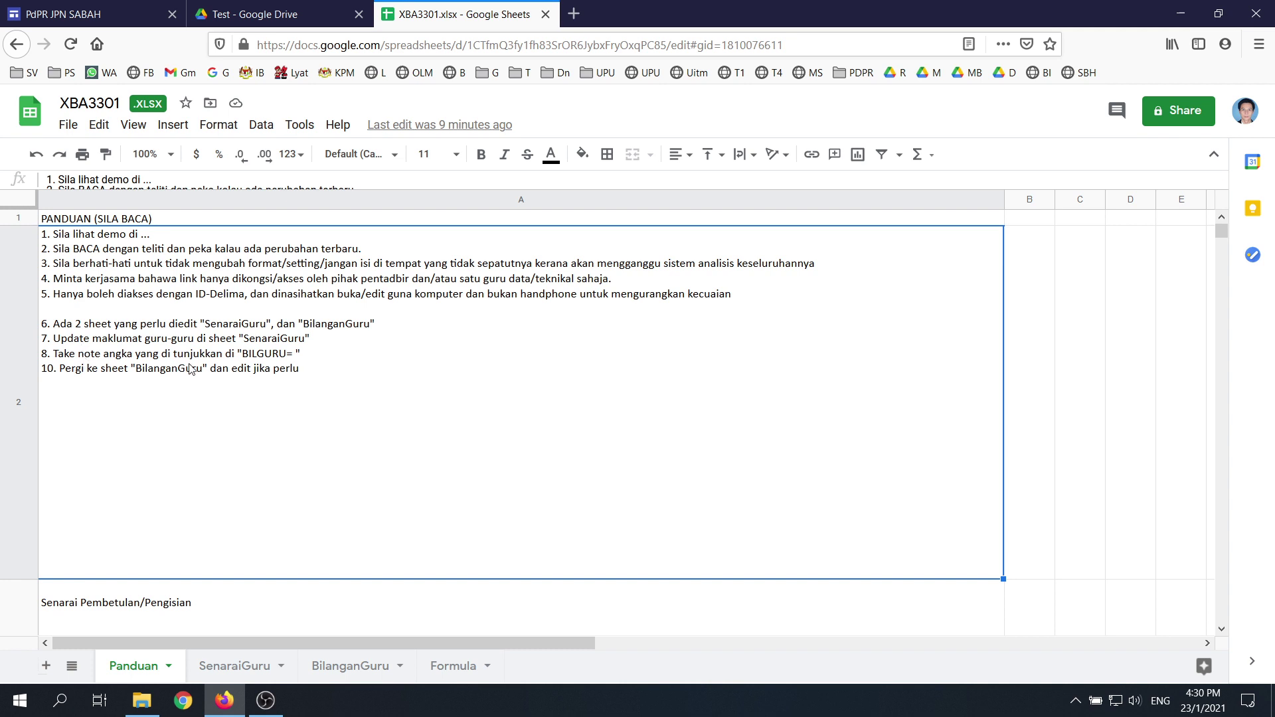
Browse the SenaraiGuru, BilanganGuru and Panduan sheets, ending on the SenaraiGuru teacher list
left_click(251, 668)
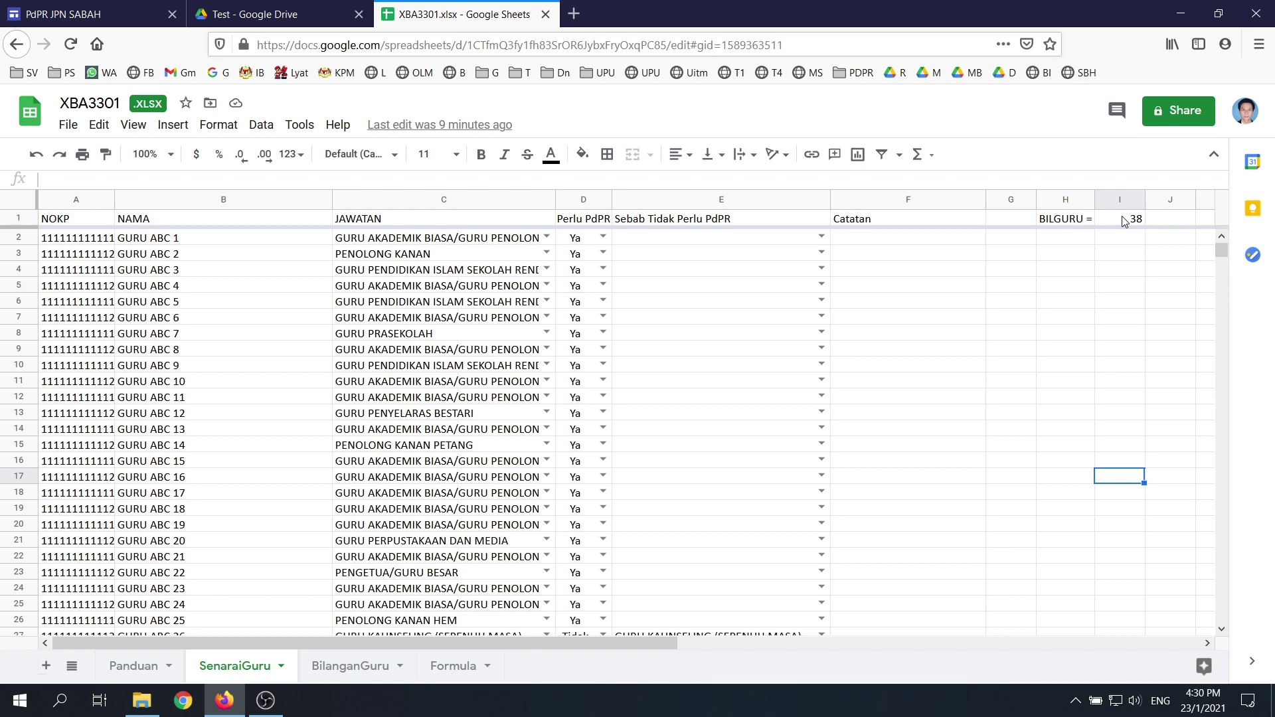
left_click(364, 664)
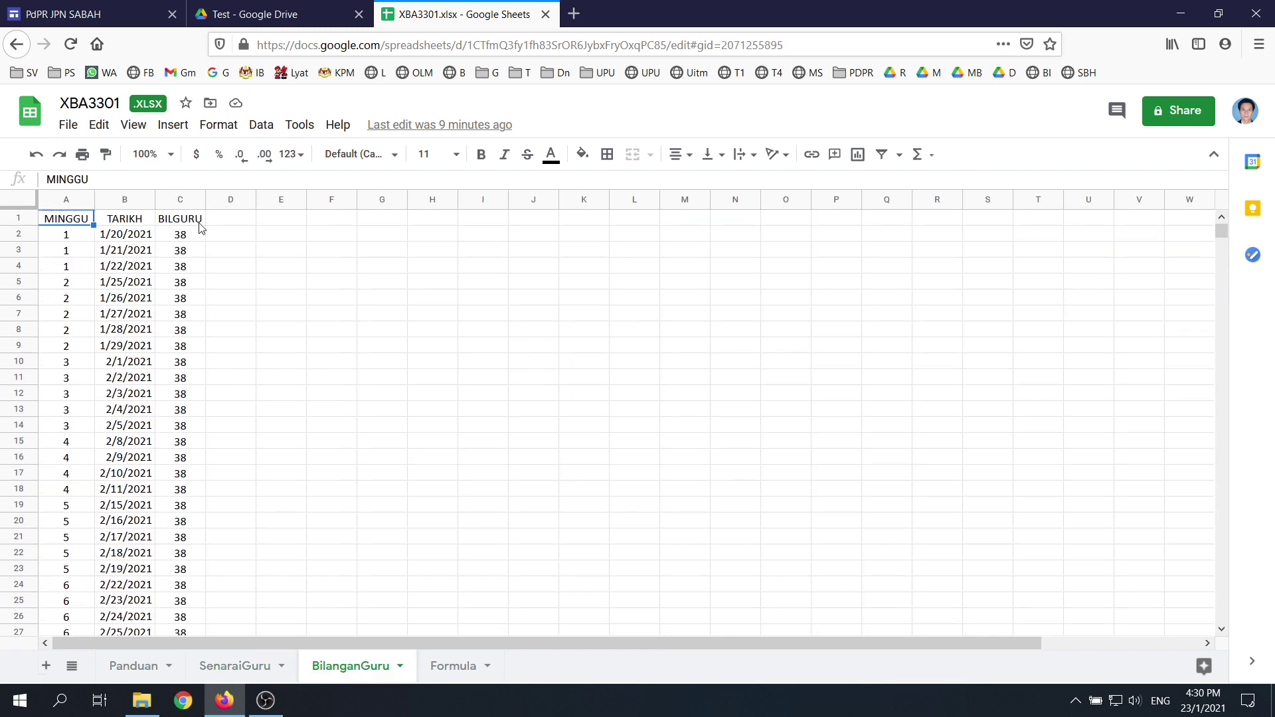
left_click(229, 666)
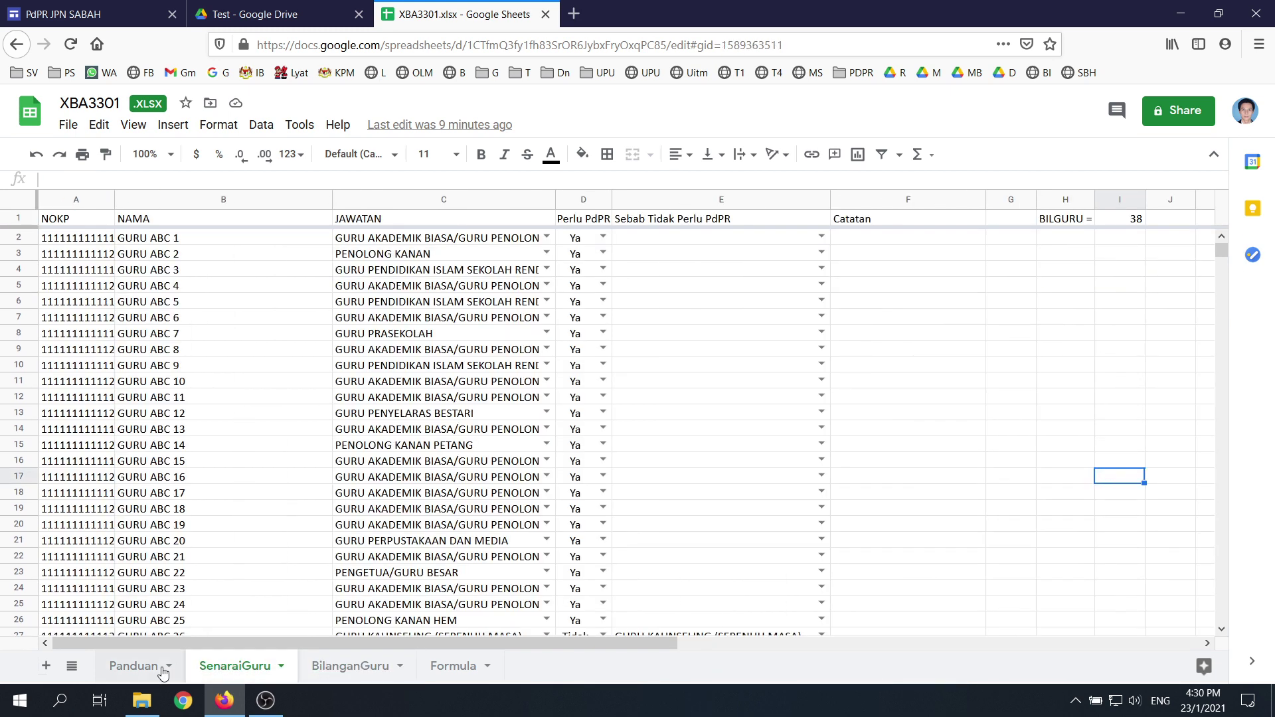
left_click(158, 671)
scroll(399, 349, "down", 2)
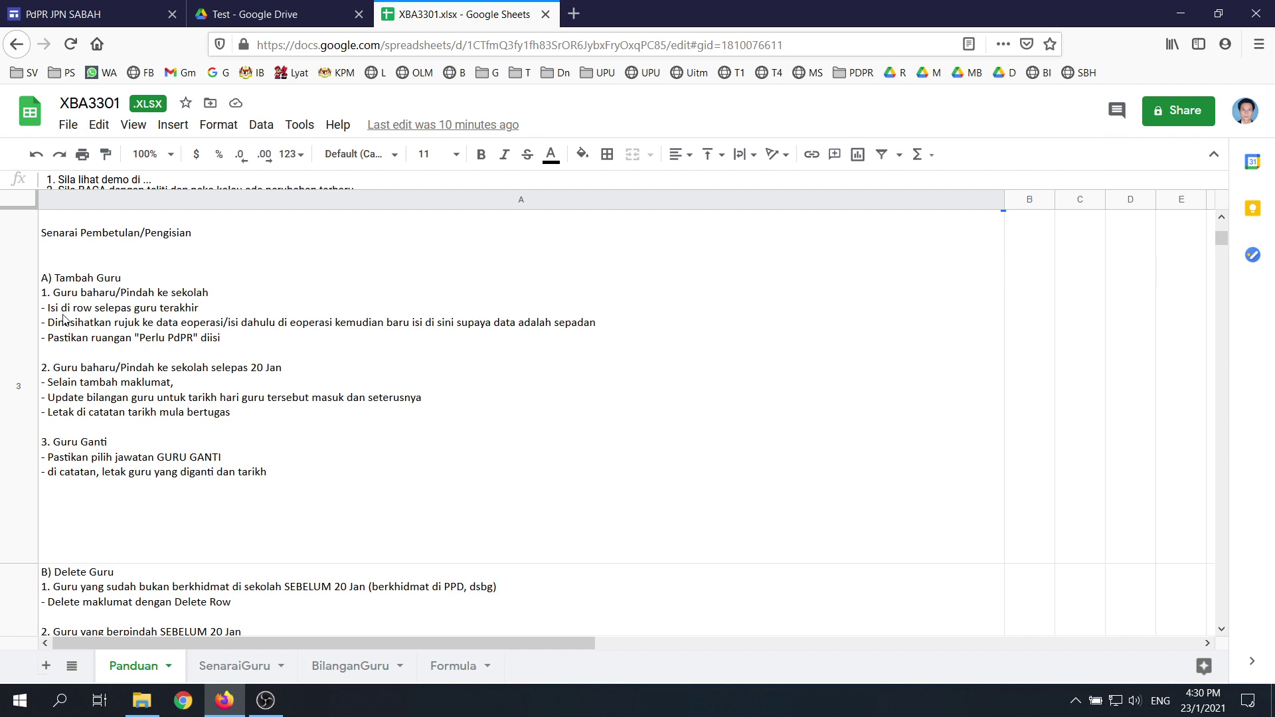
left_click(369, 684)
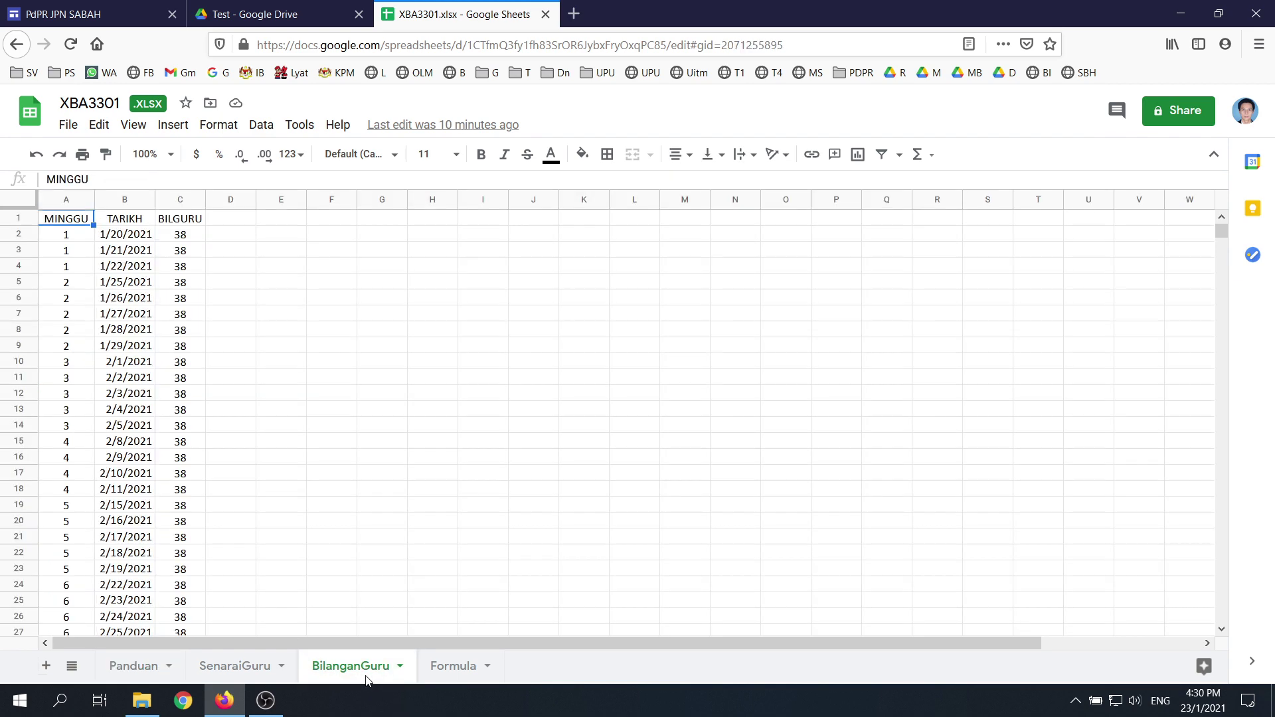
left_click(257, 672)
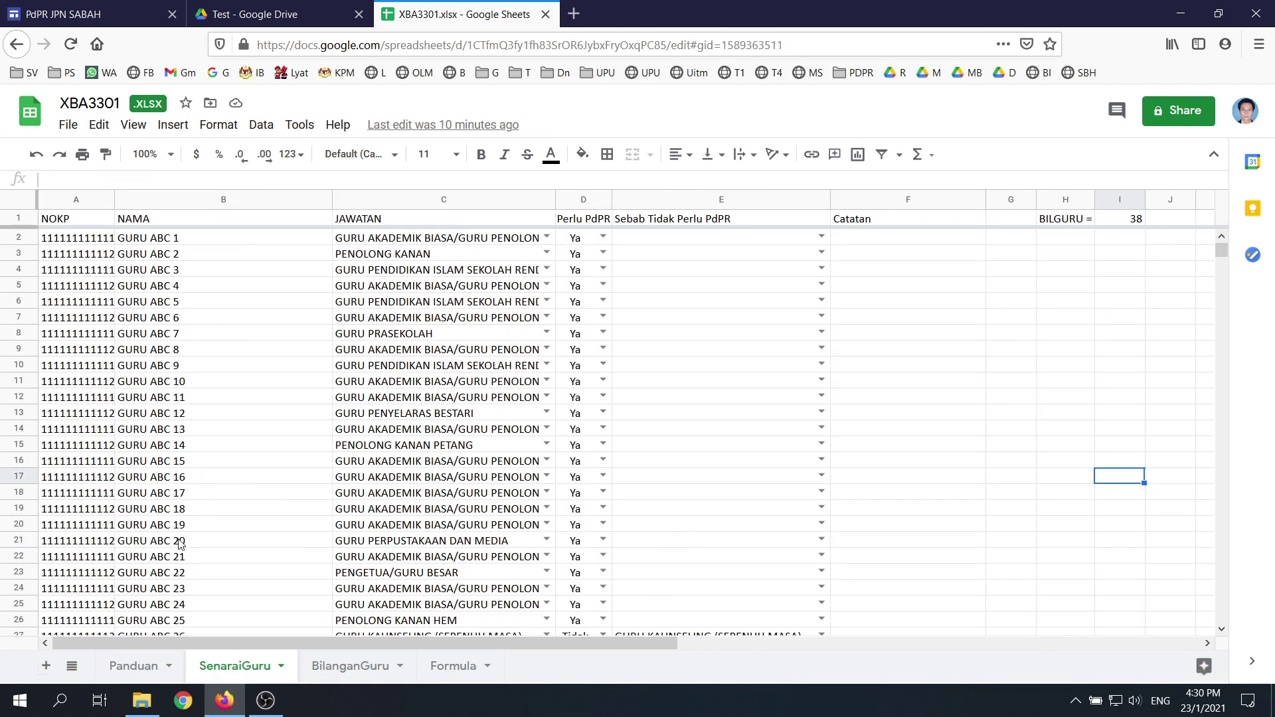
scroll(181, 531, "down", 15)
scroll(183, 525, "up", 12)
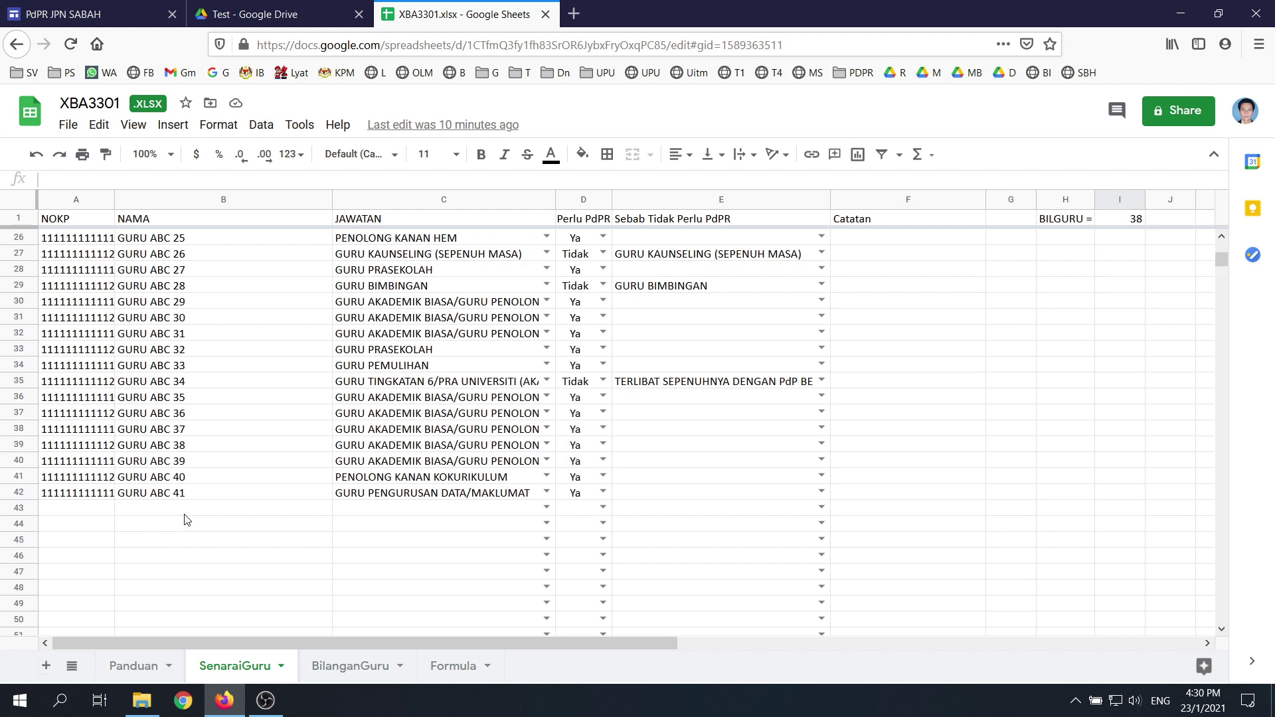
left_click(137, 665)
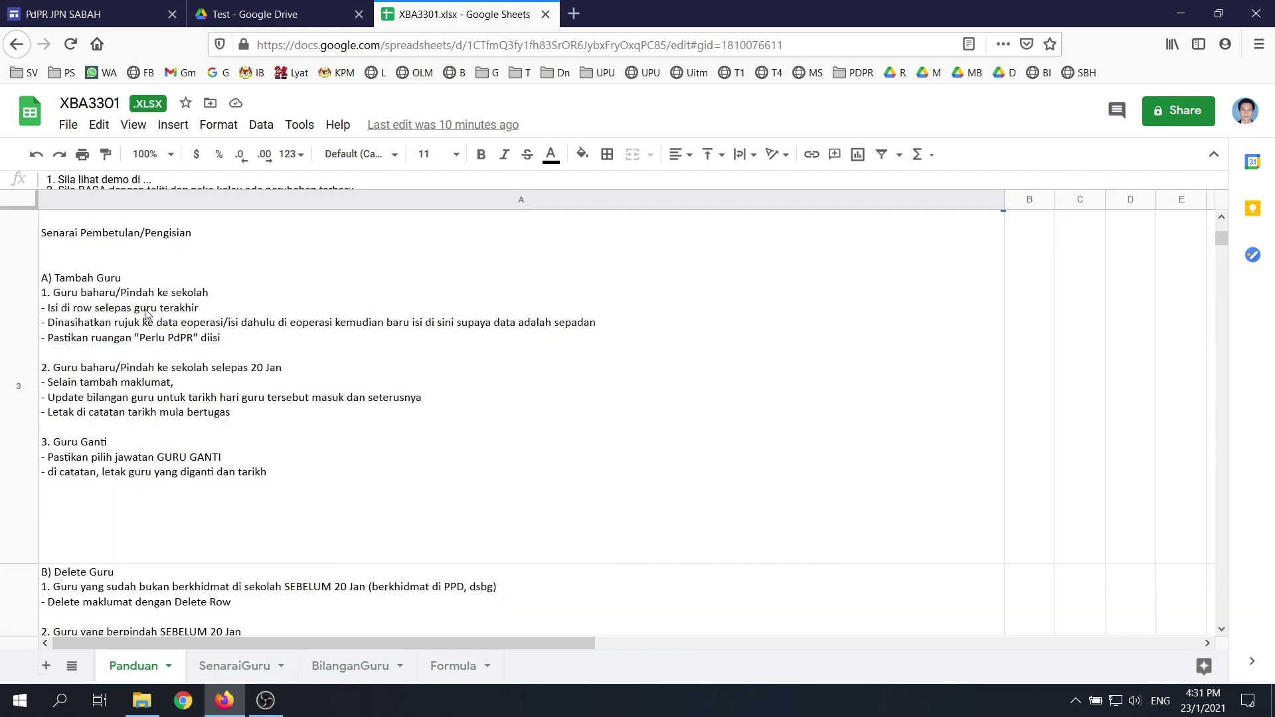
left_click(219, 666)
Enter the new teacher's IC number in A43, retrying after data-validation warnings
left_click(91, 508)
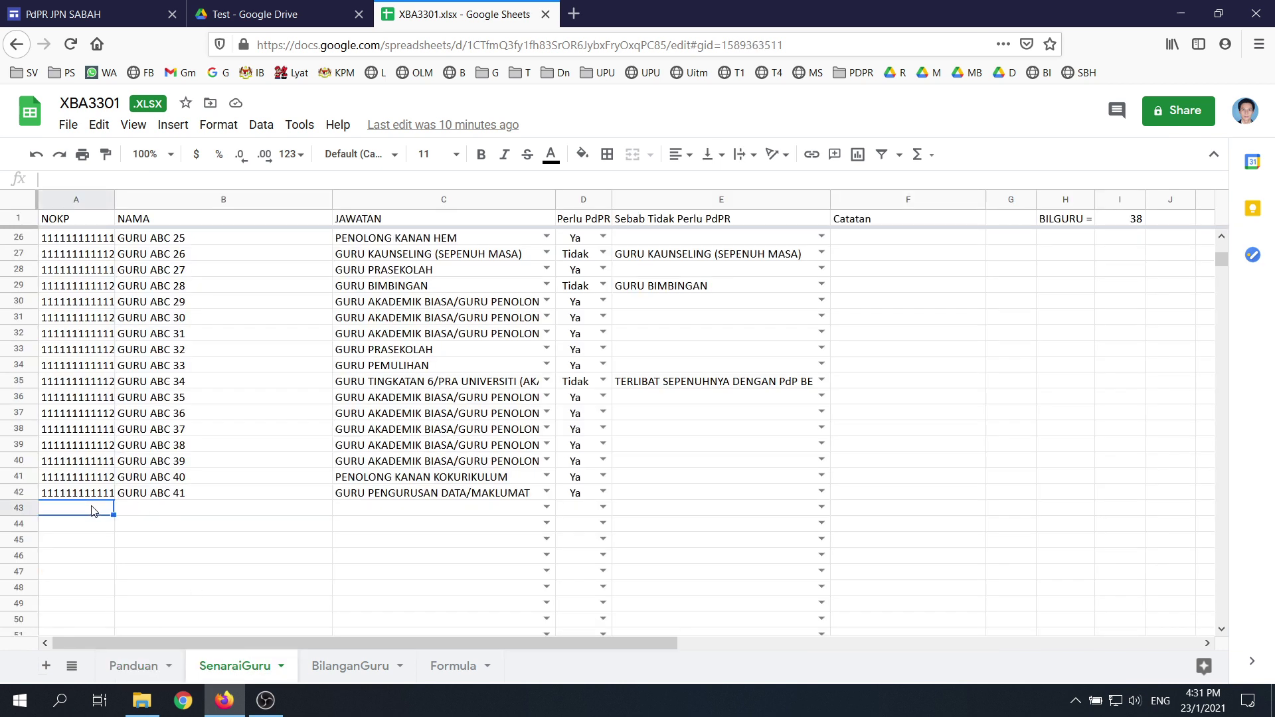
type("789")
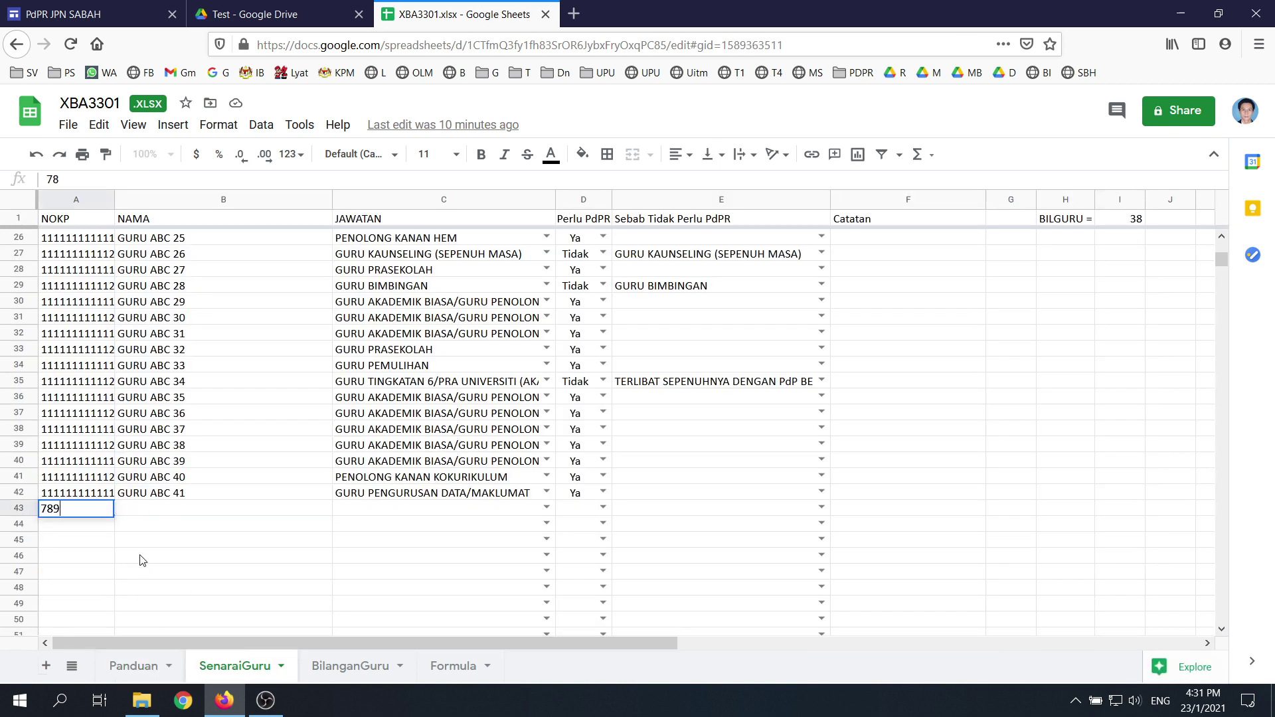
type("45612365")
key("Return")
left_click(795, 426)
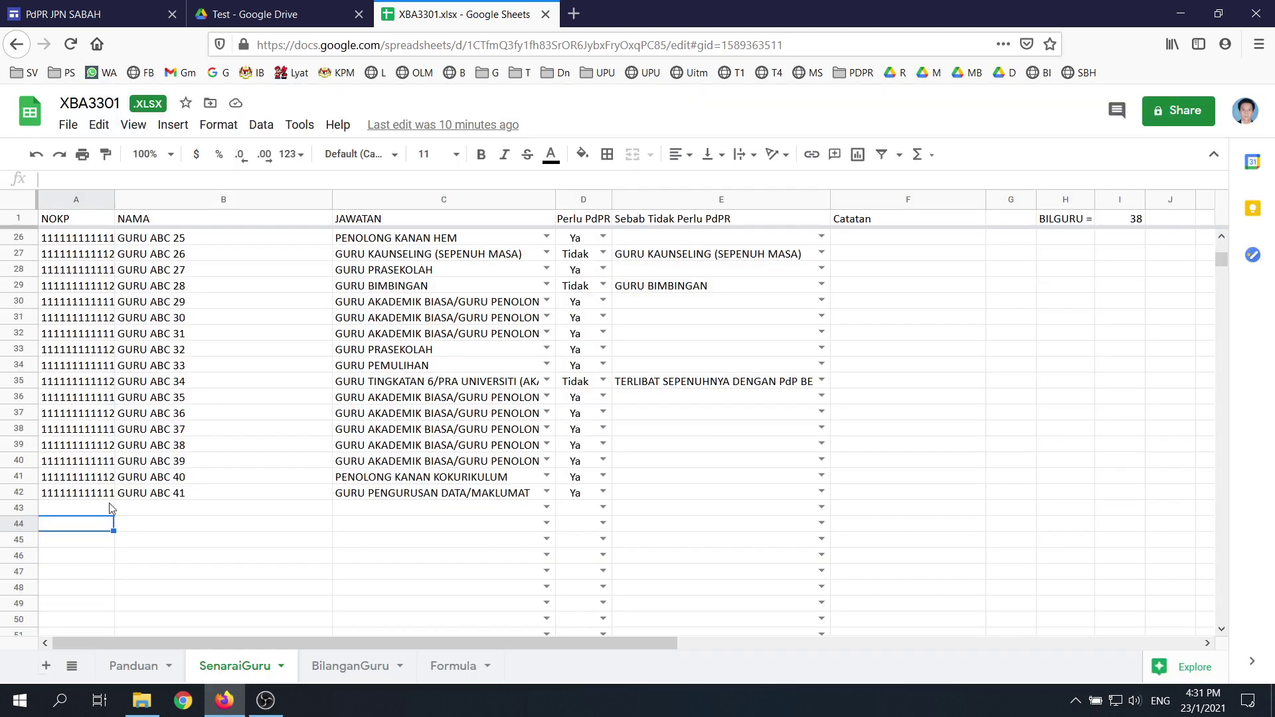
left_click(109, 506)
type("789654")
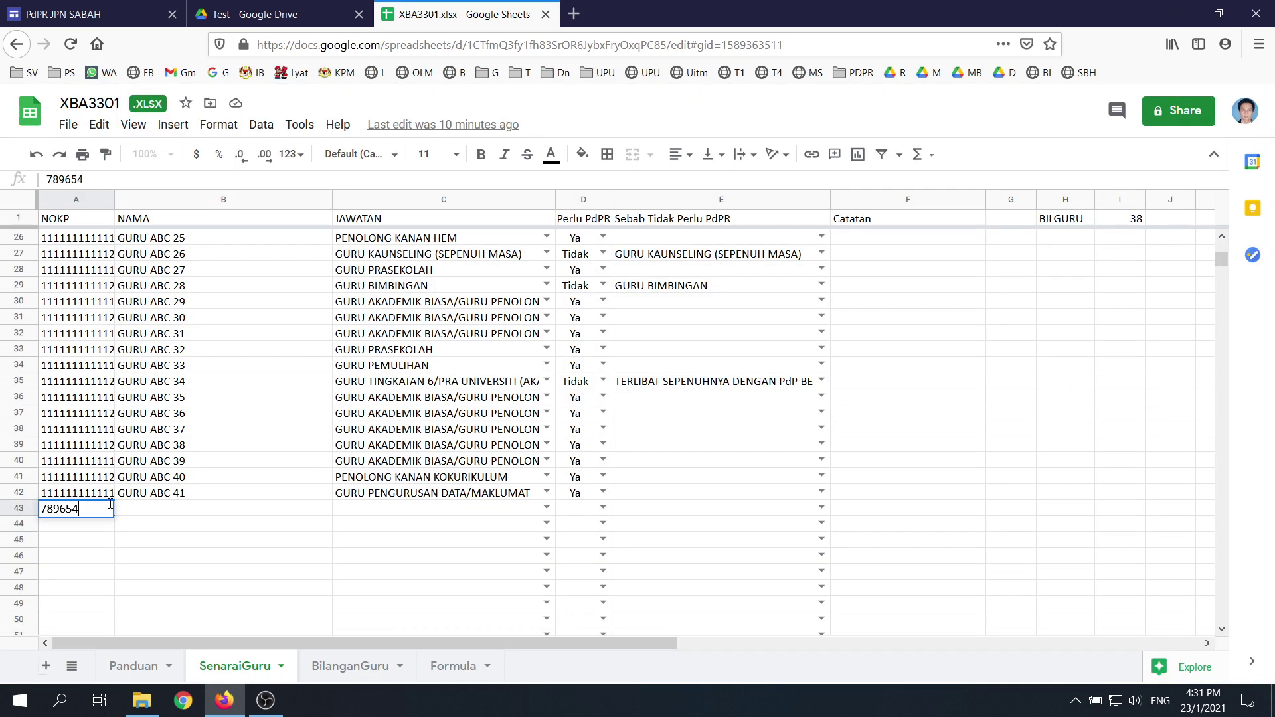
type("123654789")
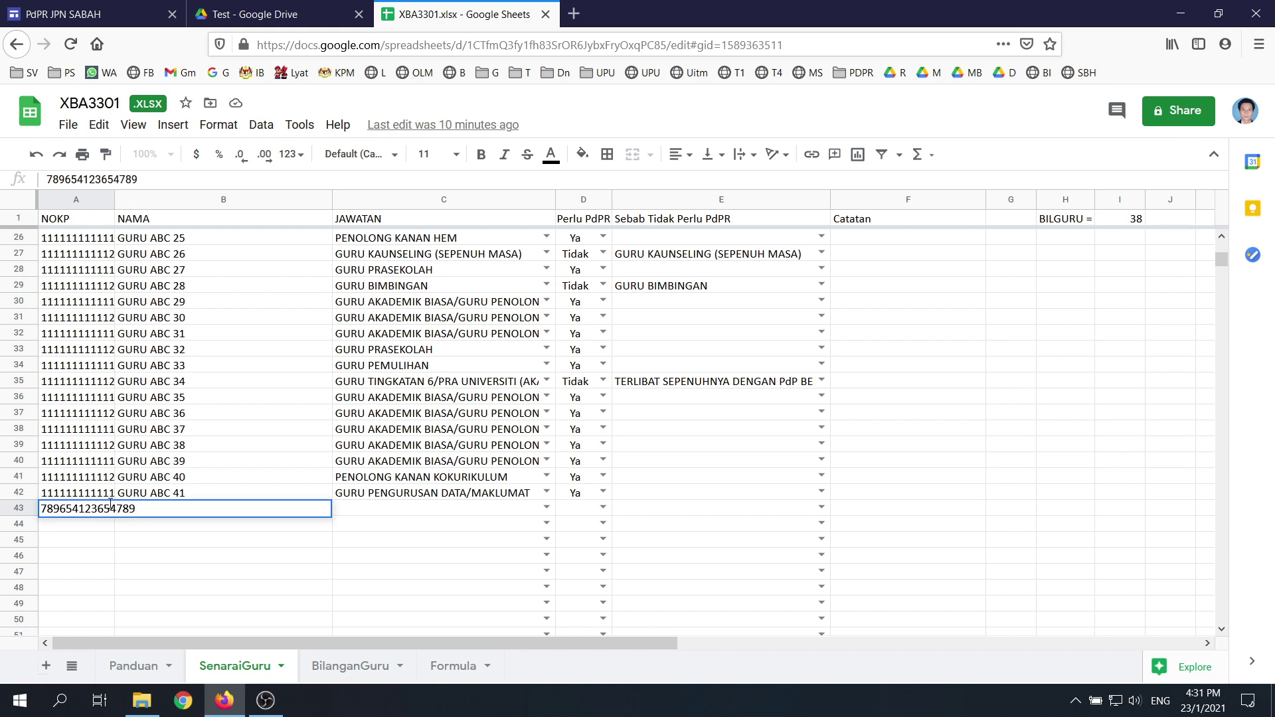
key("Return")
left_click(791, 435)
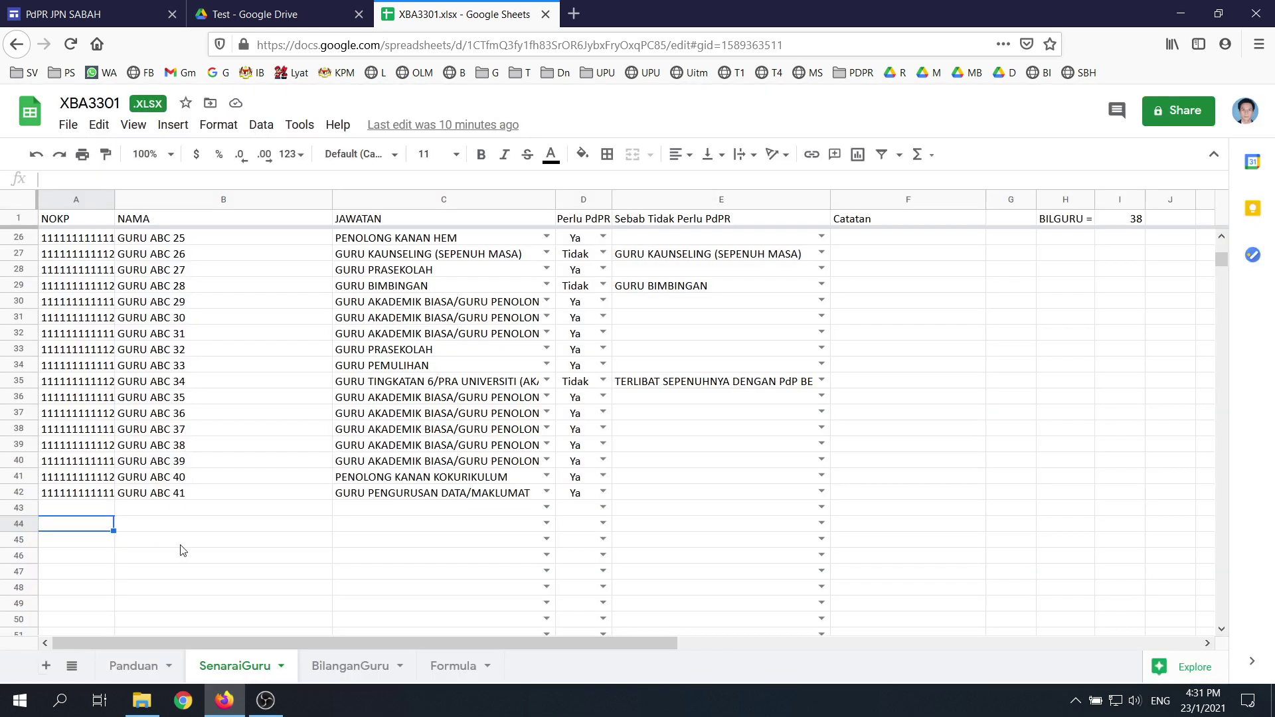
left_click(96, 508)
type("9874563")
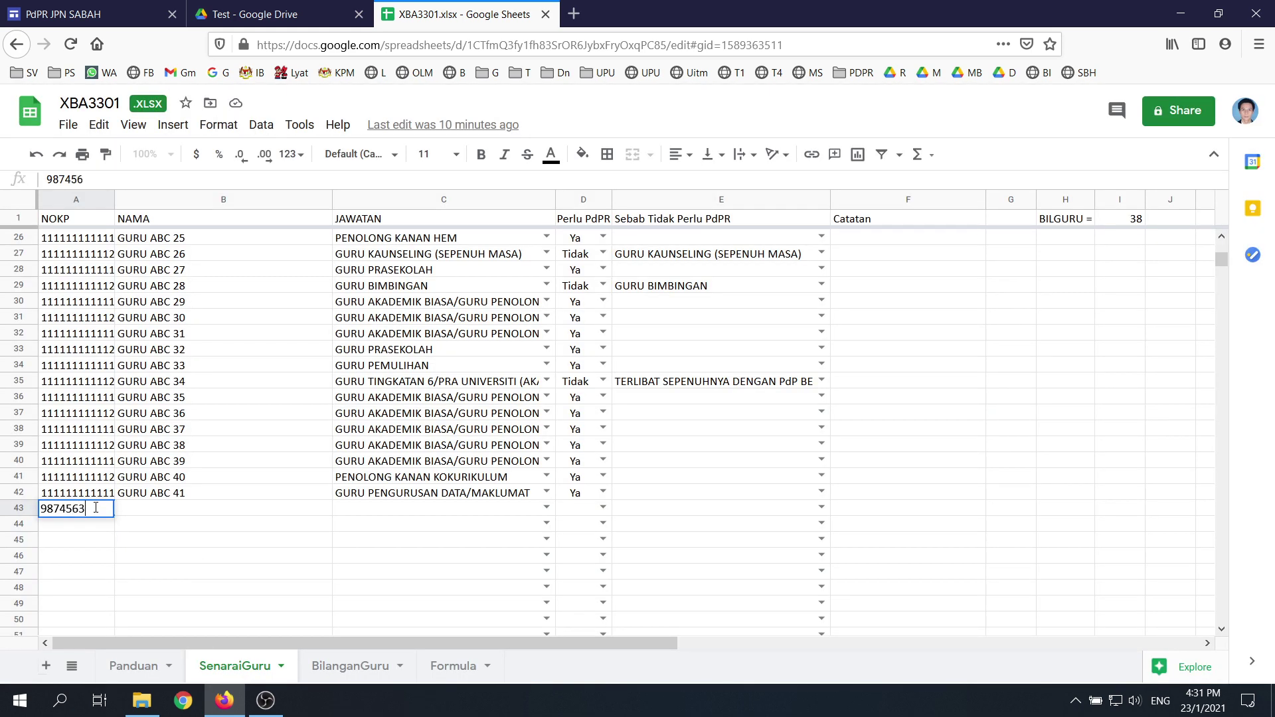
type("21456")
key("Return")
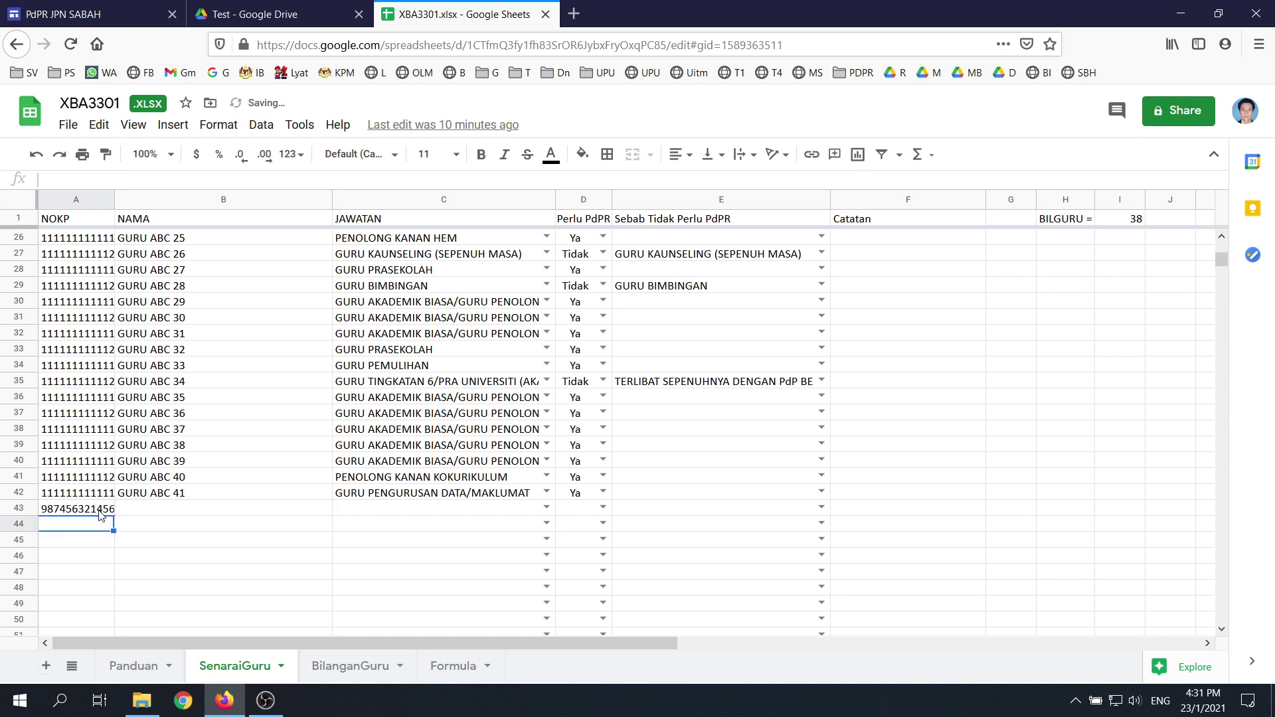
Type the new teacher's name into B43
left_click(149, 508)
type("TAN TAN")
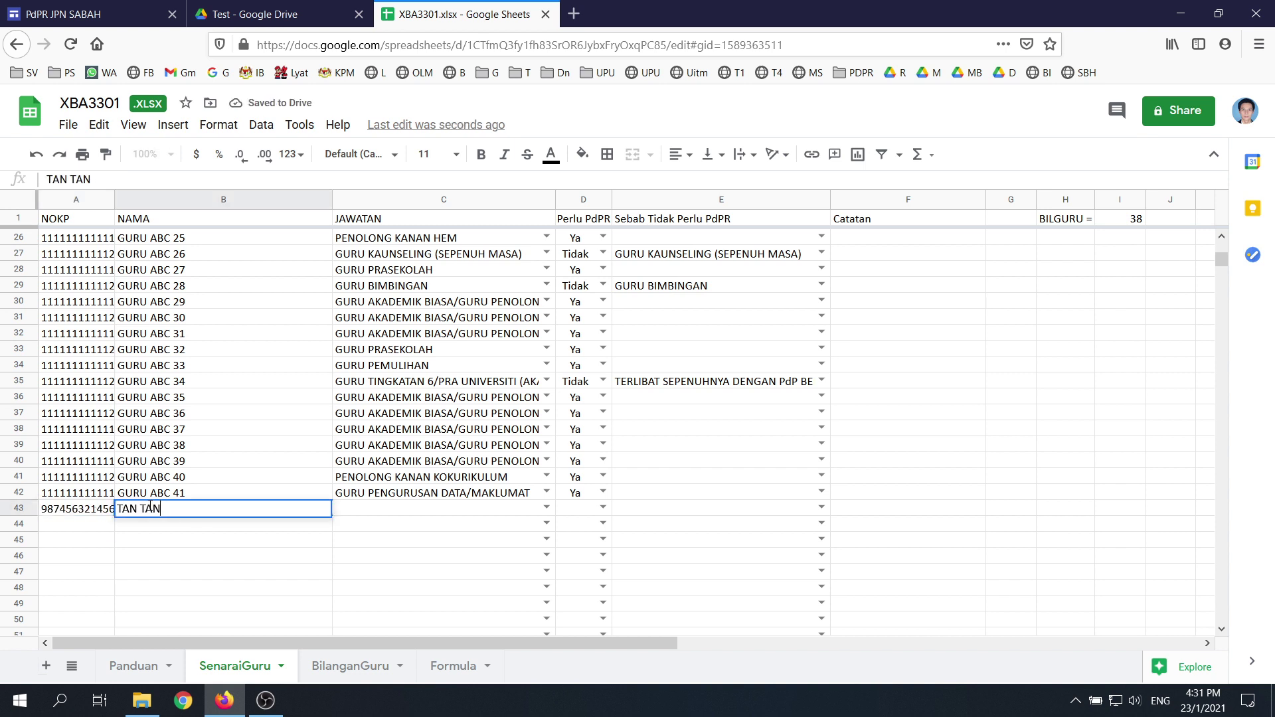
type(" TAN")
key("Return")
Set the position in C43 to GURU INTERIM from the dropdown
left_click(159, 509)
key("Right")
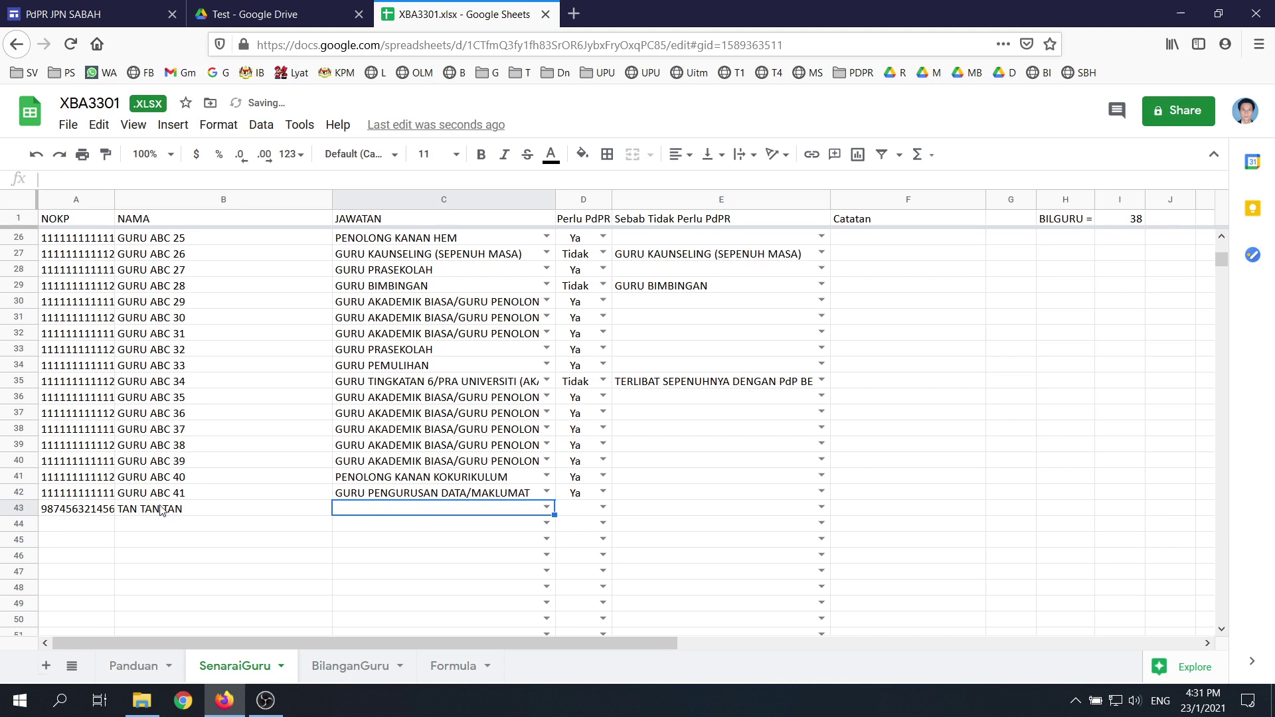
left_click(546, 507)
scroll(483, 584, "down", 3)
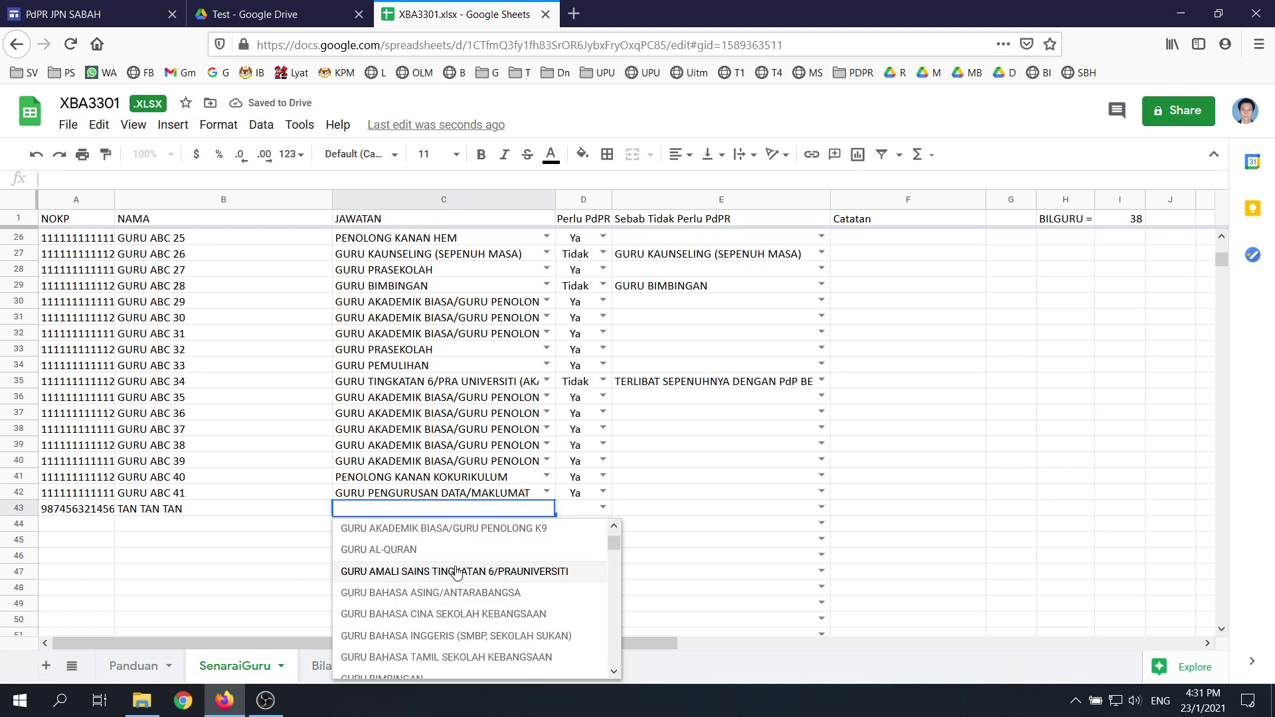
scroll(483, 585, "down", 2)
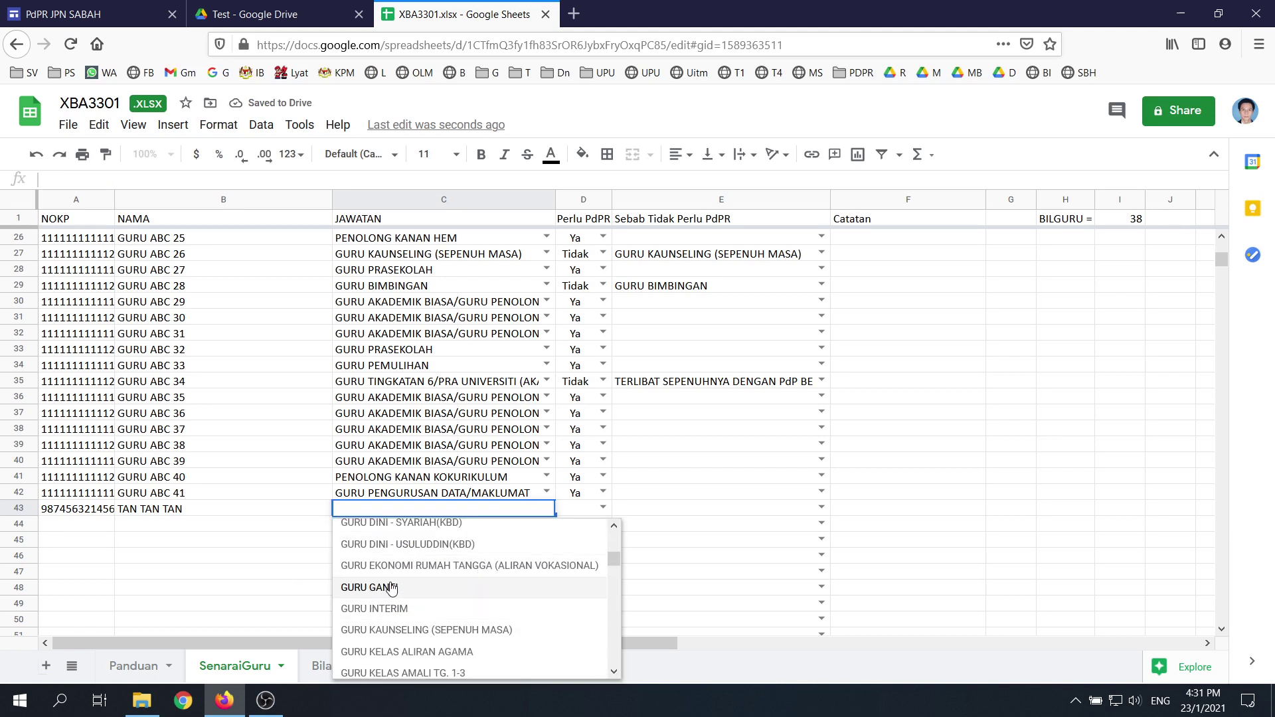
scroll(441, 589, "down", 1)
left_click(409, 541)
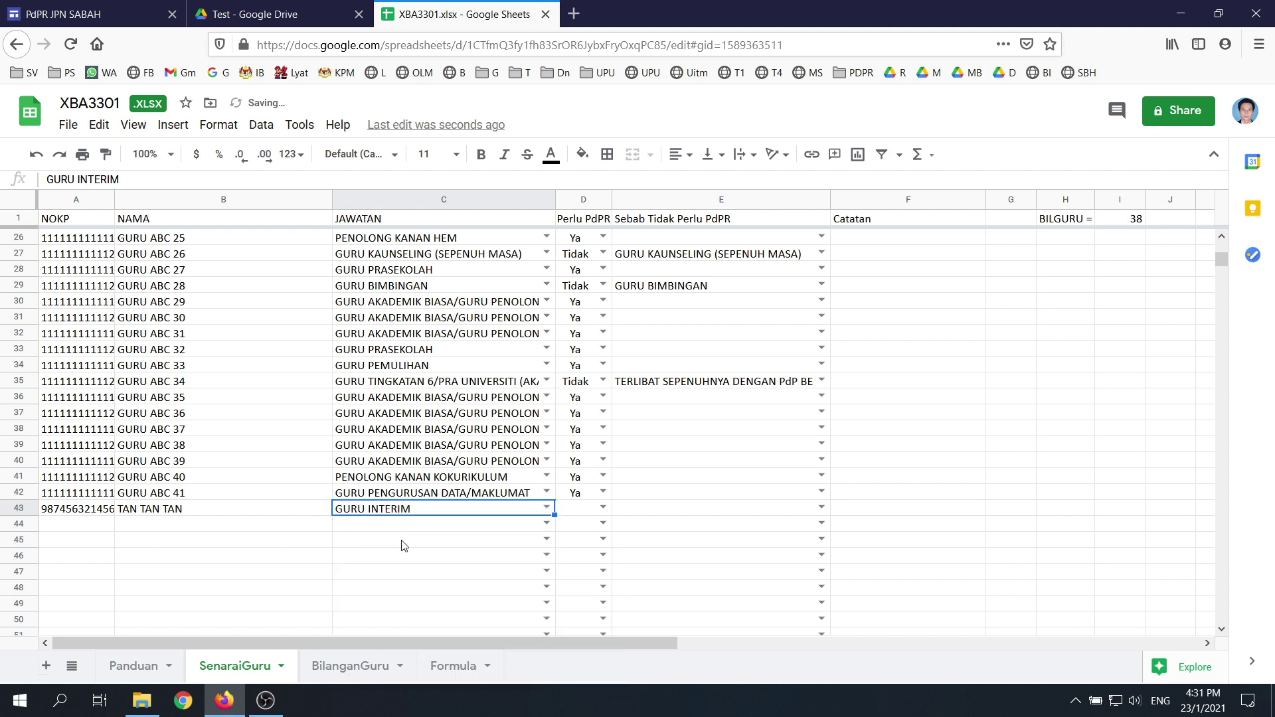
left_click(483, 543)
Glance at the Drive folder and the Panduan guide, then return to SenaraiGuru
left_click(259, 13)
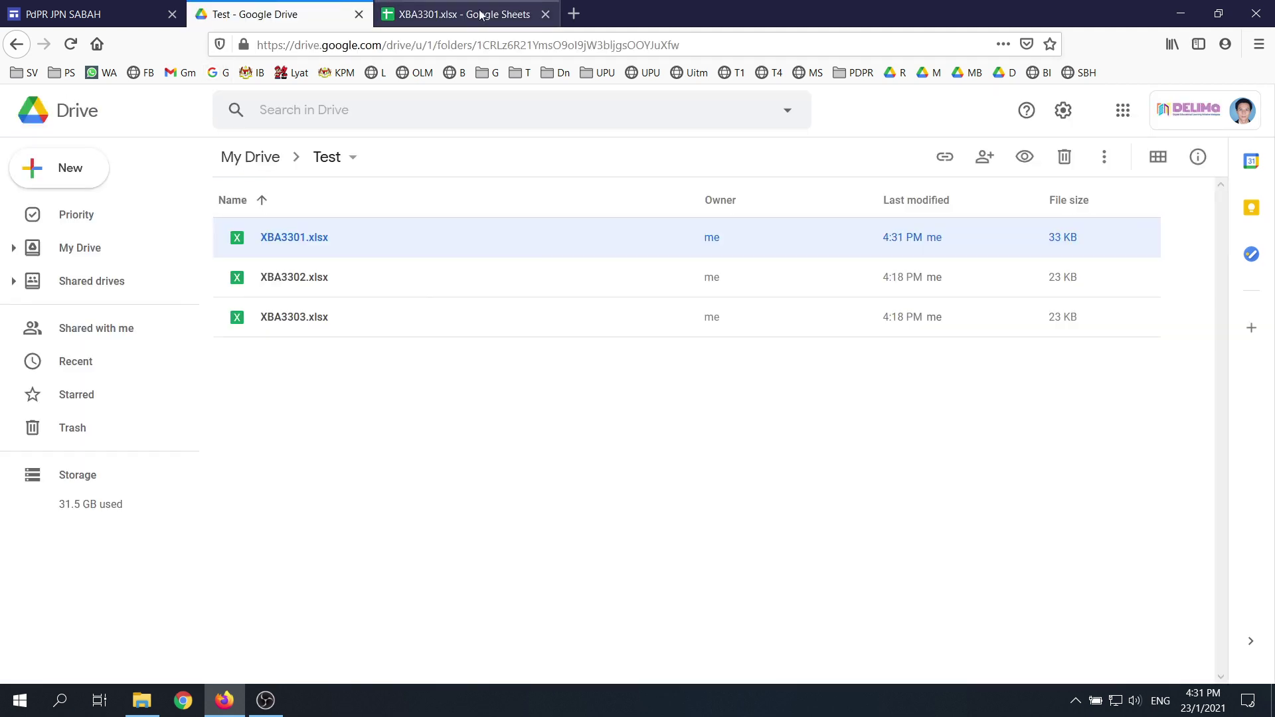
left_click(432, 14)
left_click(136, 666)
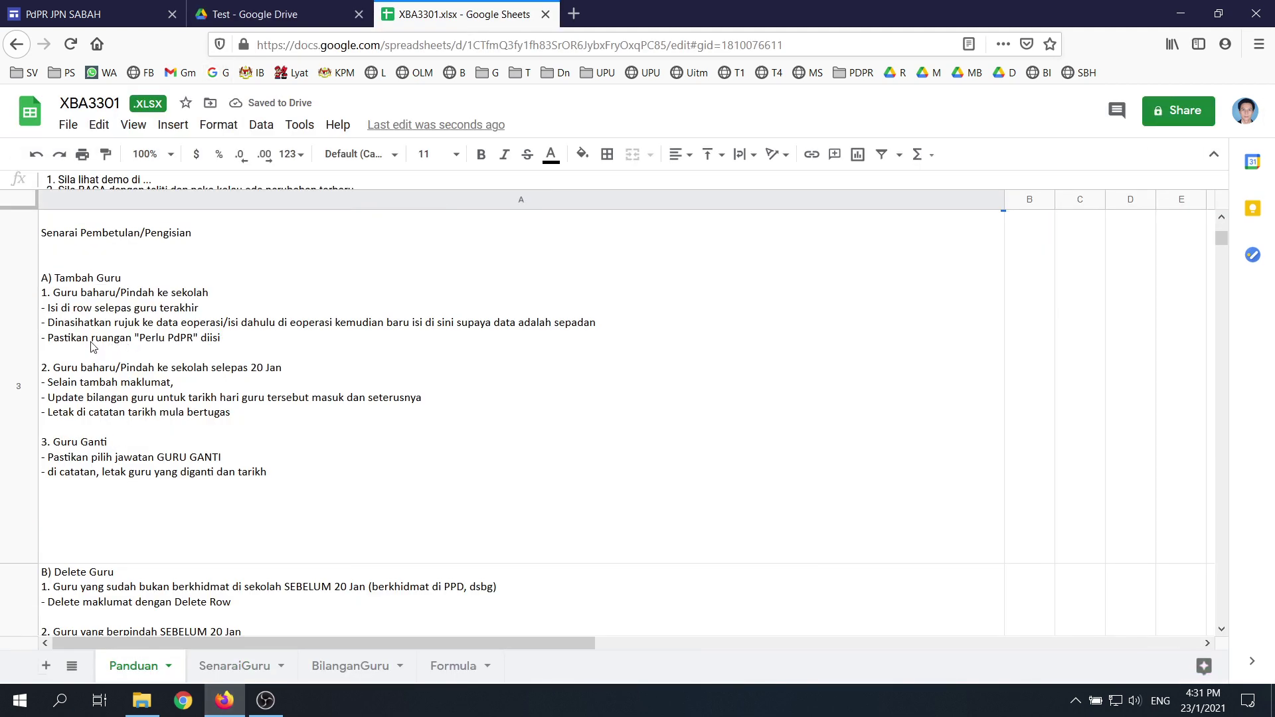
left_click(235, 666)
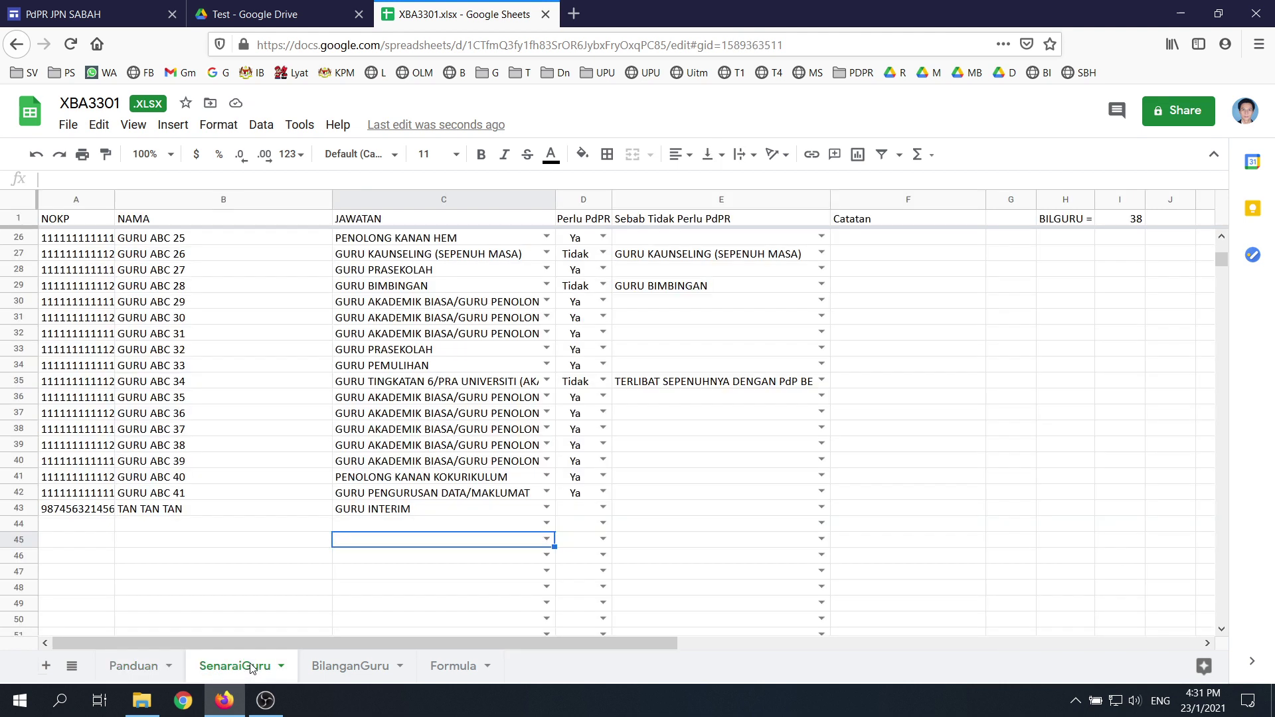
Set Perlu PdPR in D43 to Ya and check the BILGURU COUNTIF formula in I1
left_click(604, 508)
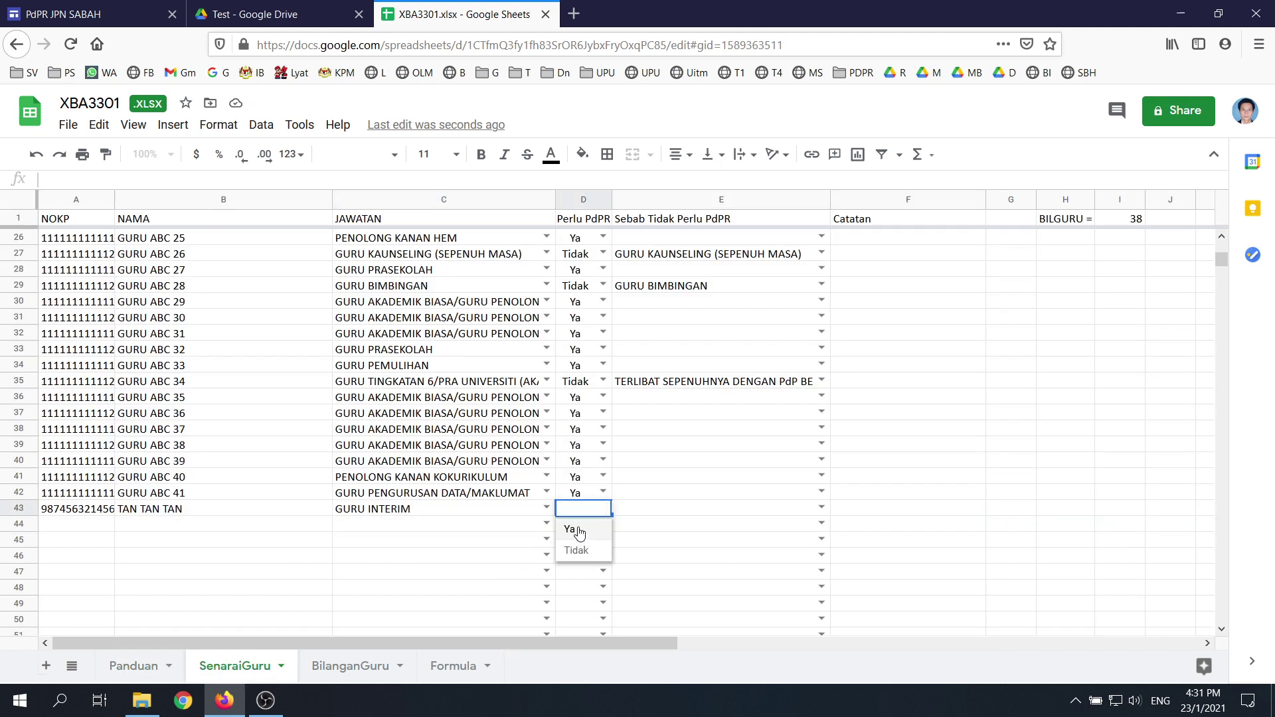
left_click(581, 531)
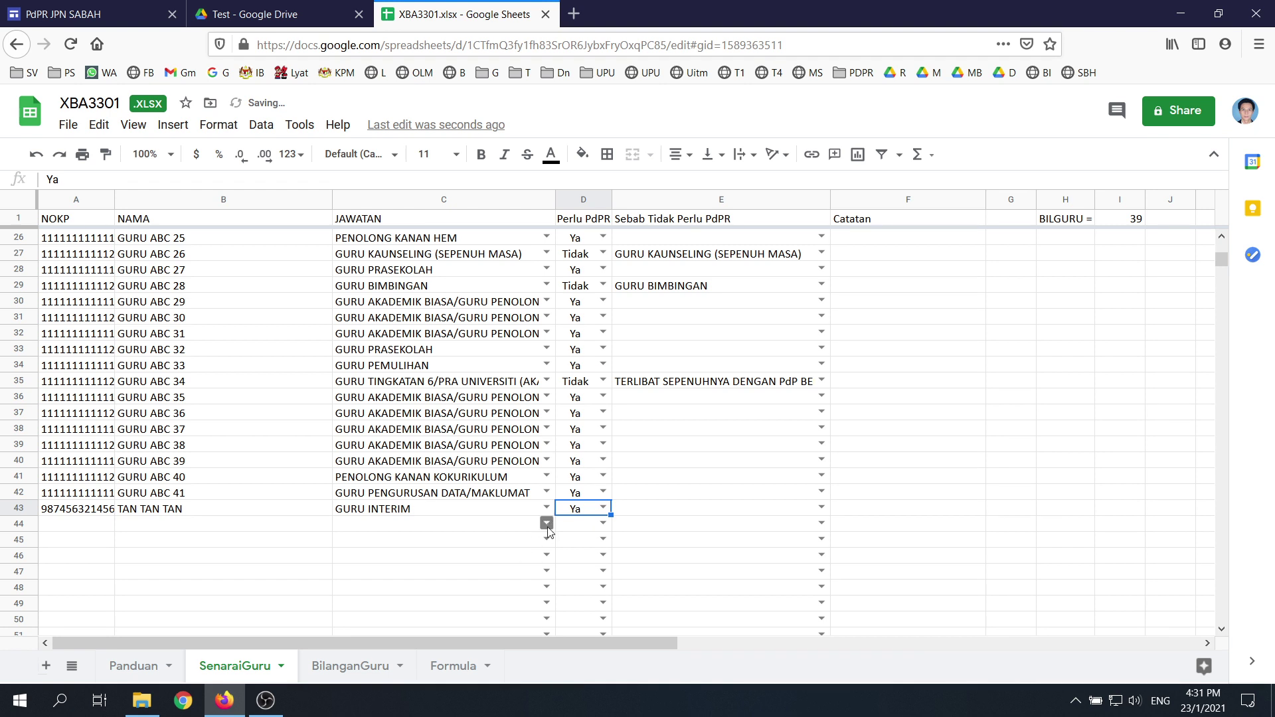
left_click(1127, 223)
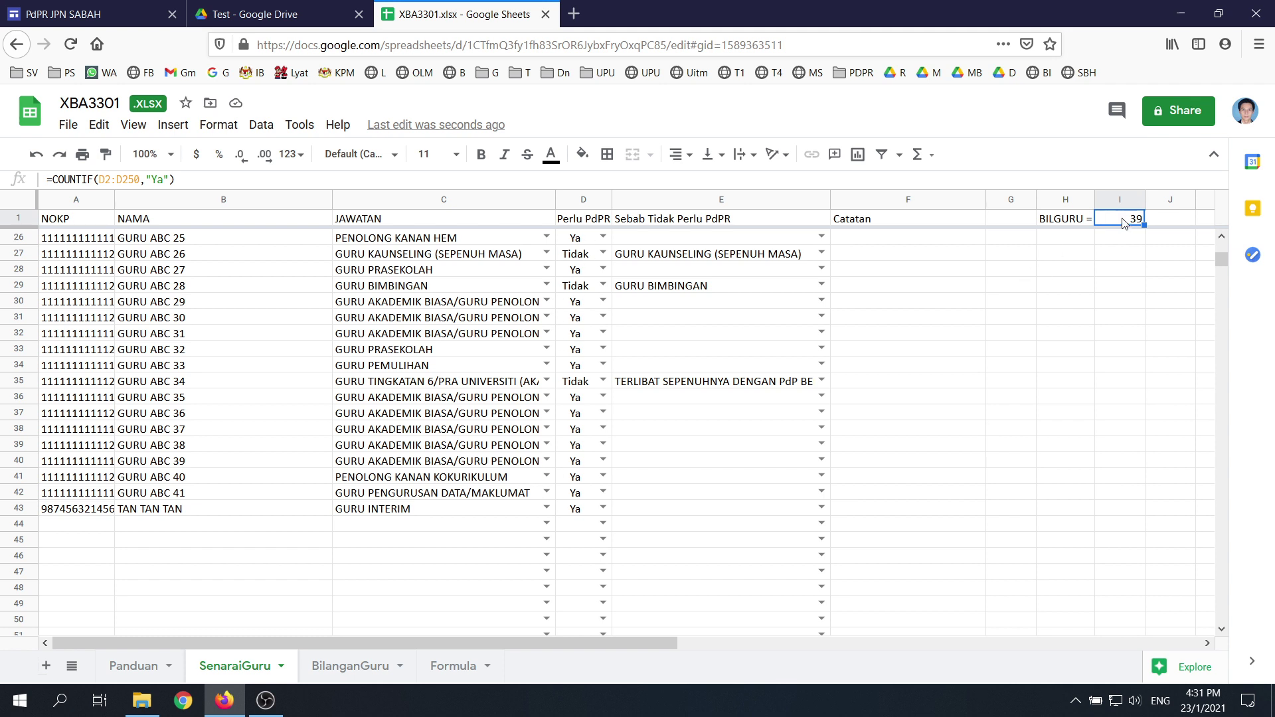
On BilanganGuru, enter 39 in C2 and fill it down to row 33
left_click(342, 669)
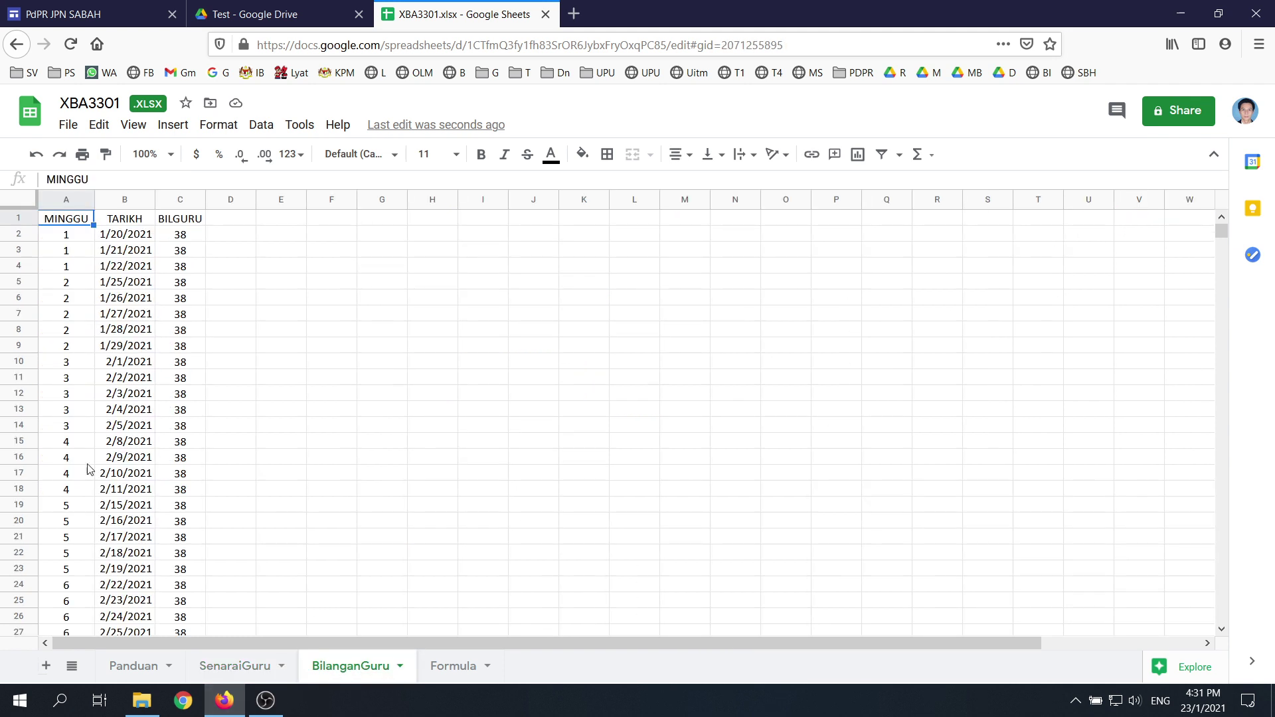
left_click(180, 235)
type("39")
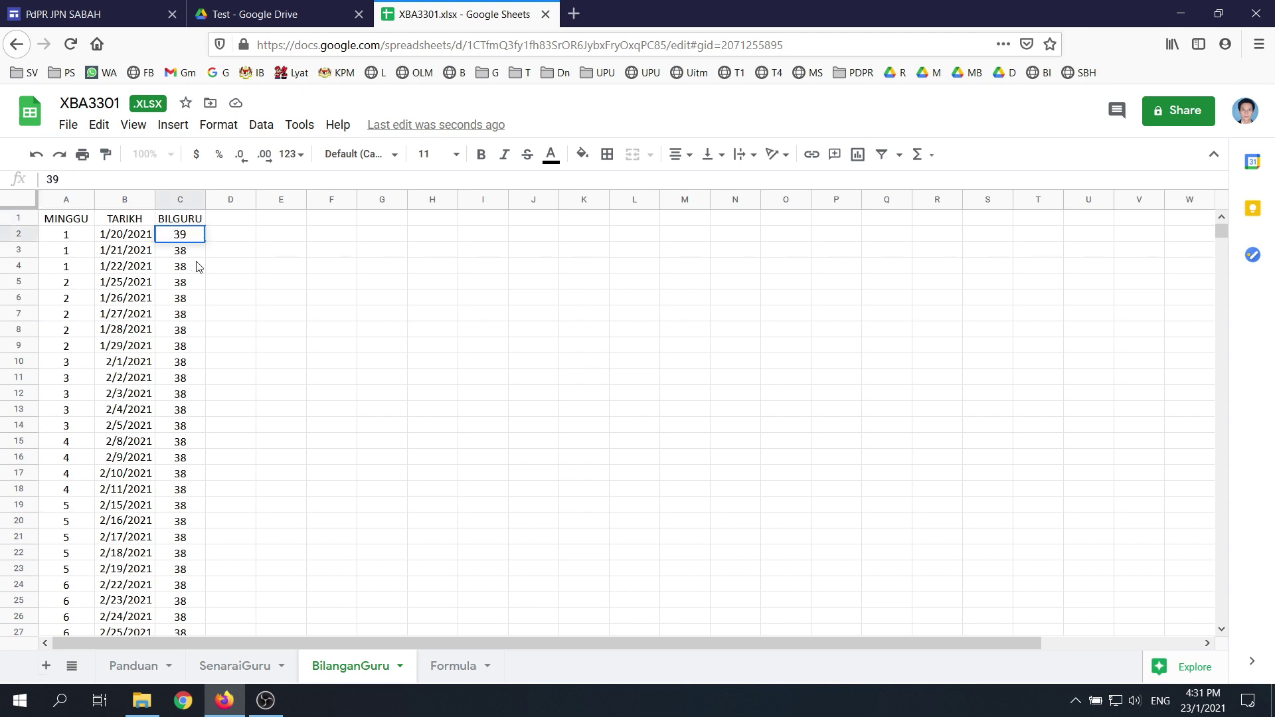
key("Return")
left_click(188, 240)
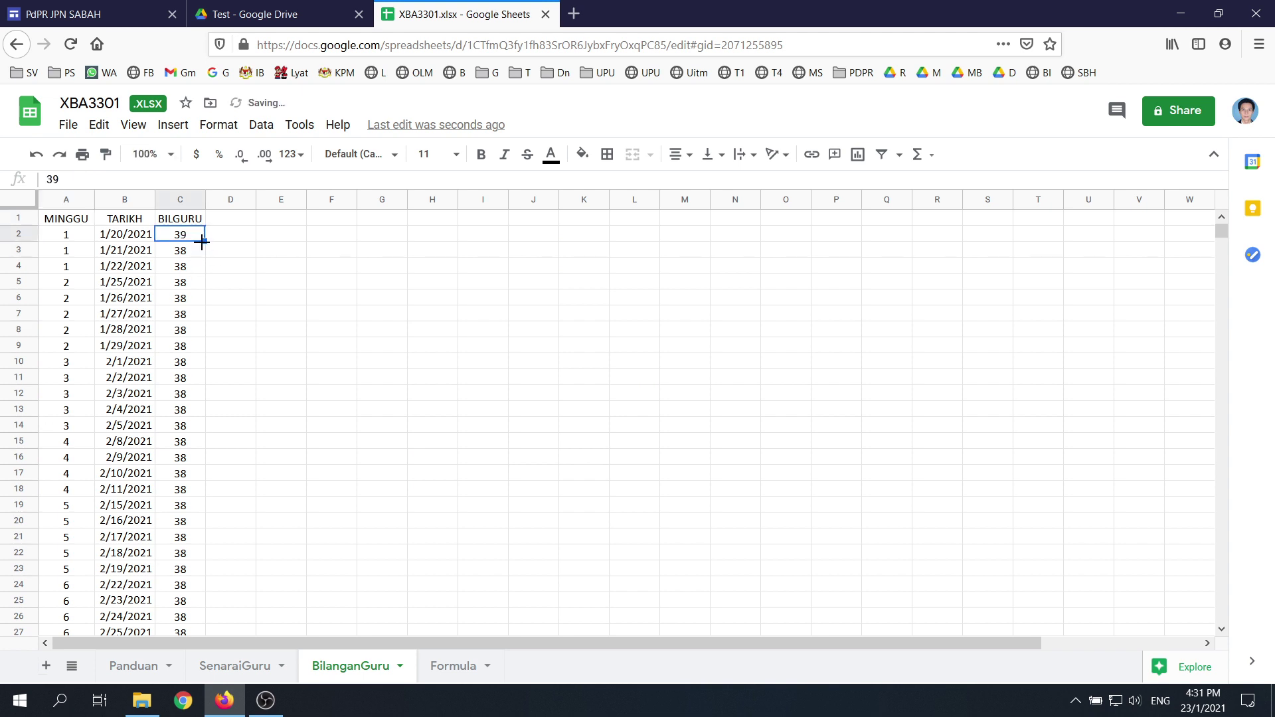
left_click_drag(203, 241, 185, 490)
scroll(288, 436, "up", 5)
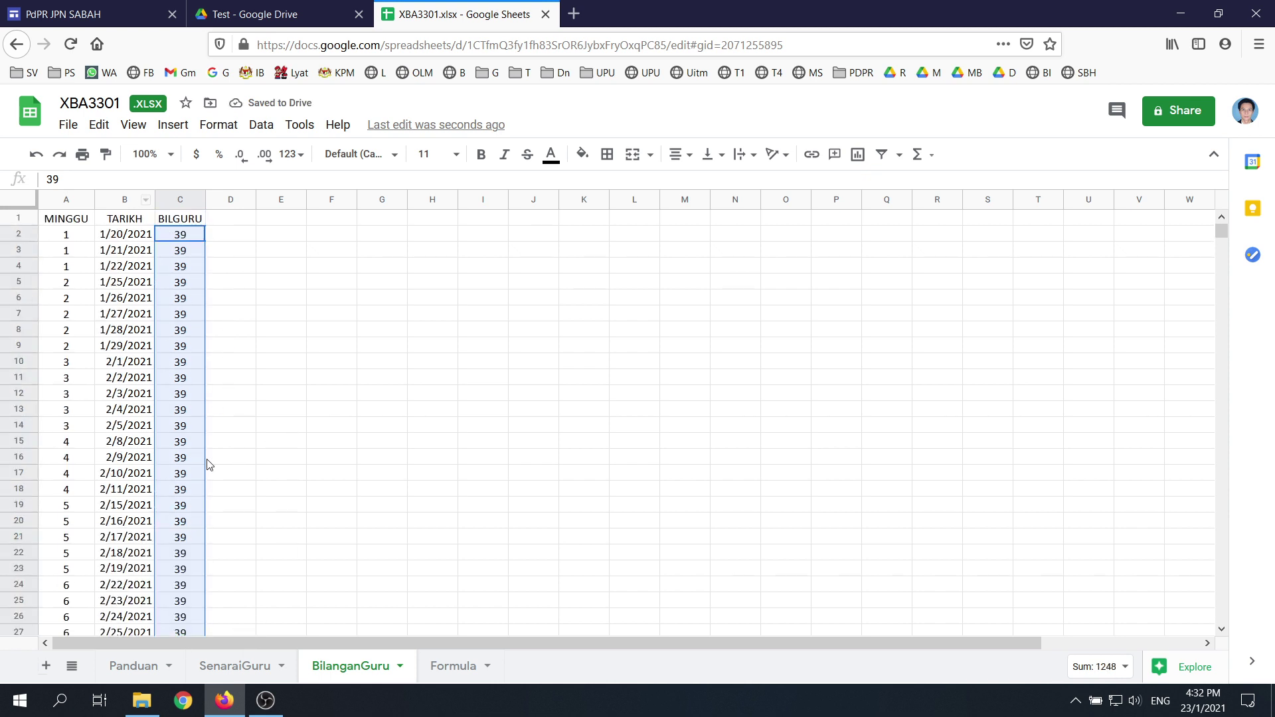
Read the Panduan guide text, then go back to the SenaraiGuru sheet
left_click(254, 672)
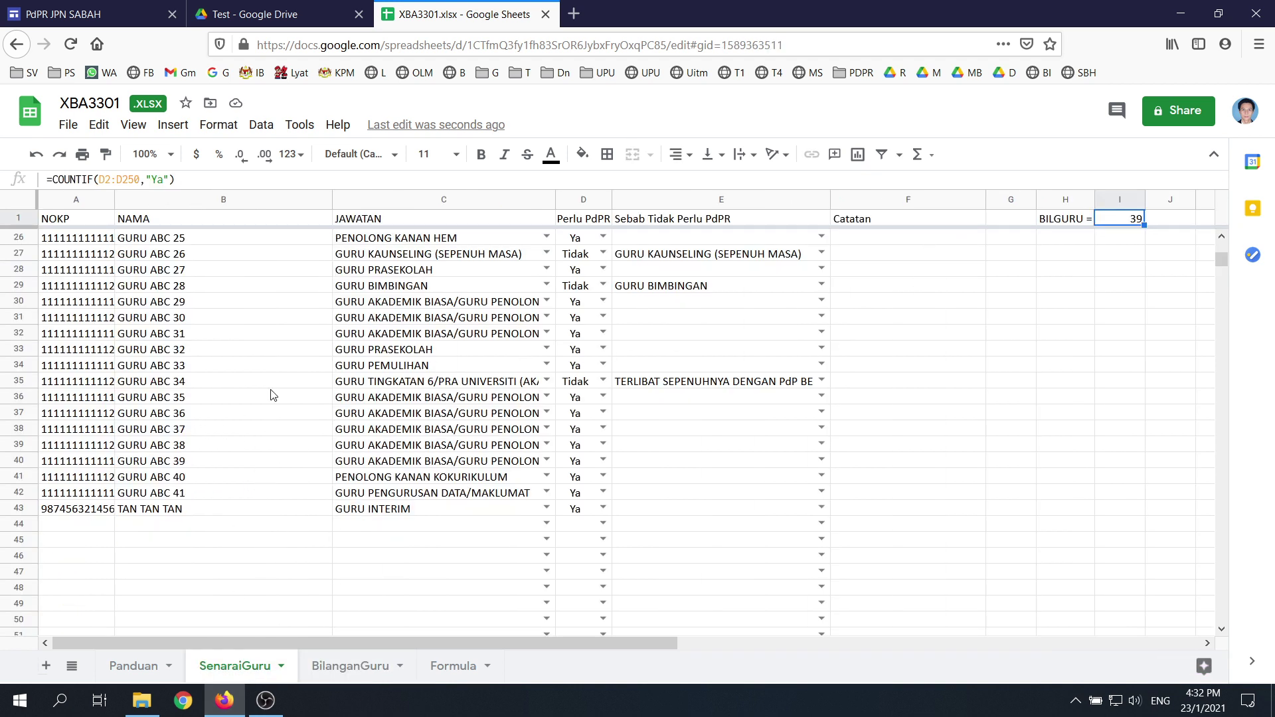
left_click(140, 668)
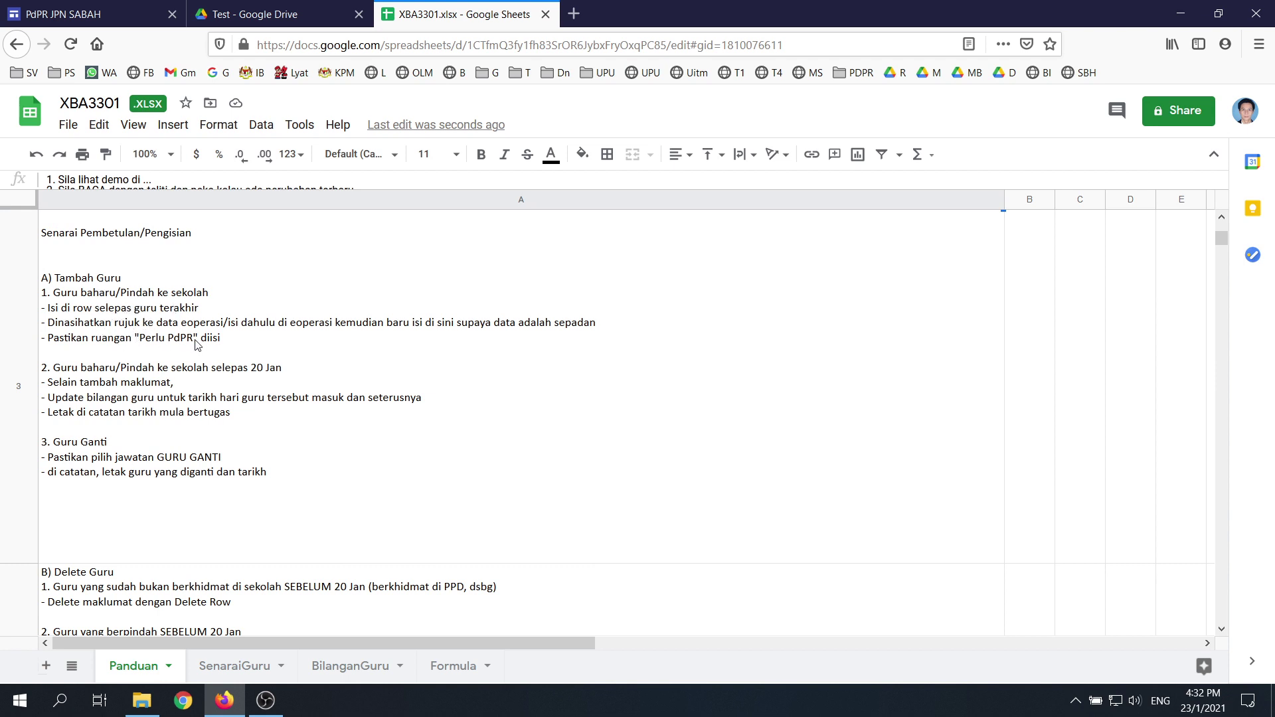
left_click(227, 344)
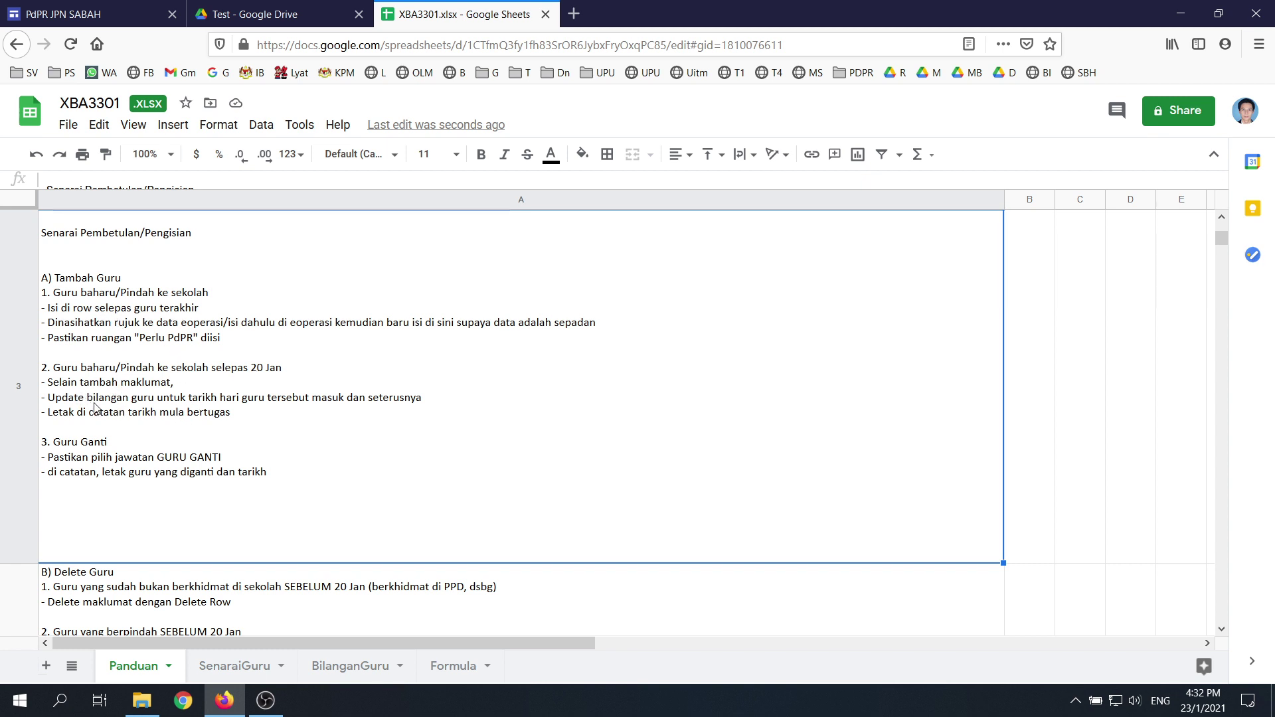
left_click(234, 666)
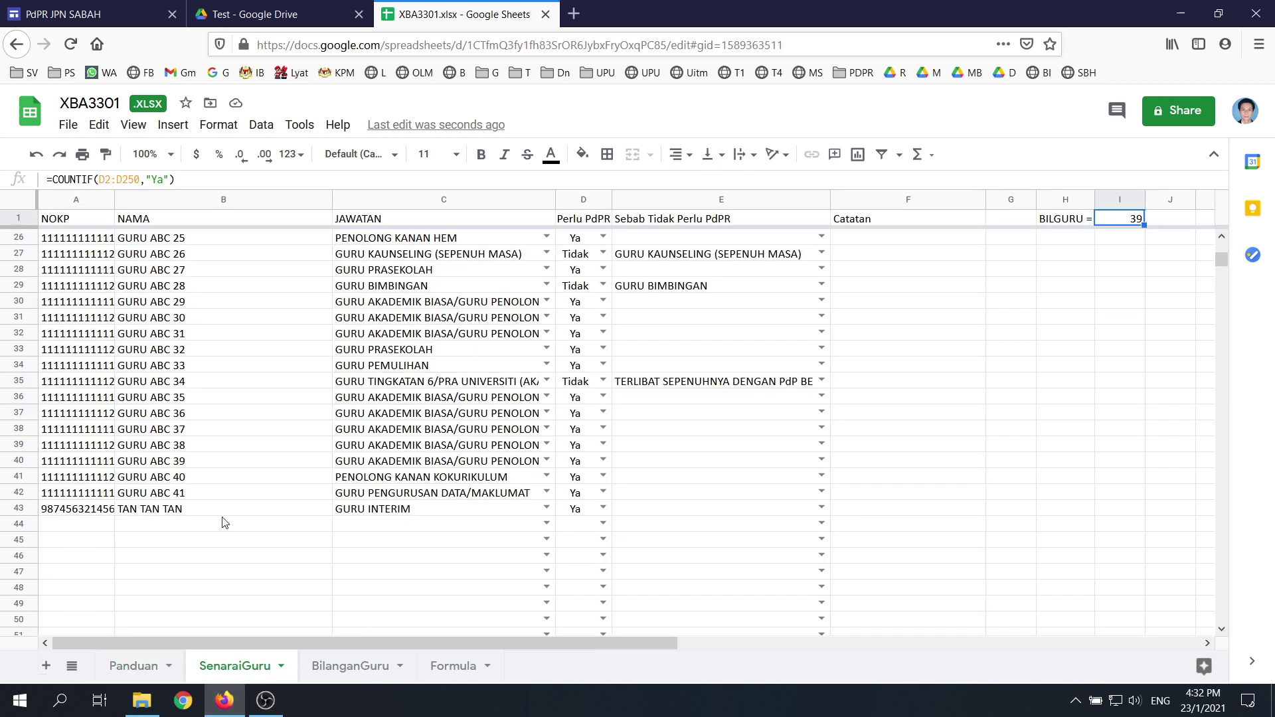
Copy row 43's IC number, name and GURU INTERIM position into row 44
left_click(97, 531)
key("Up")
key("ctrl+c")
key("Down")
key("ctrl+v")
key("Right")
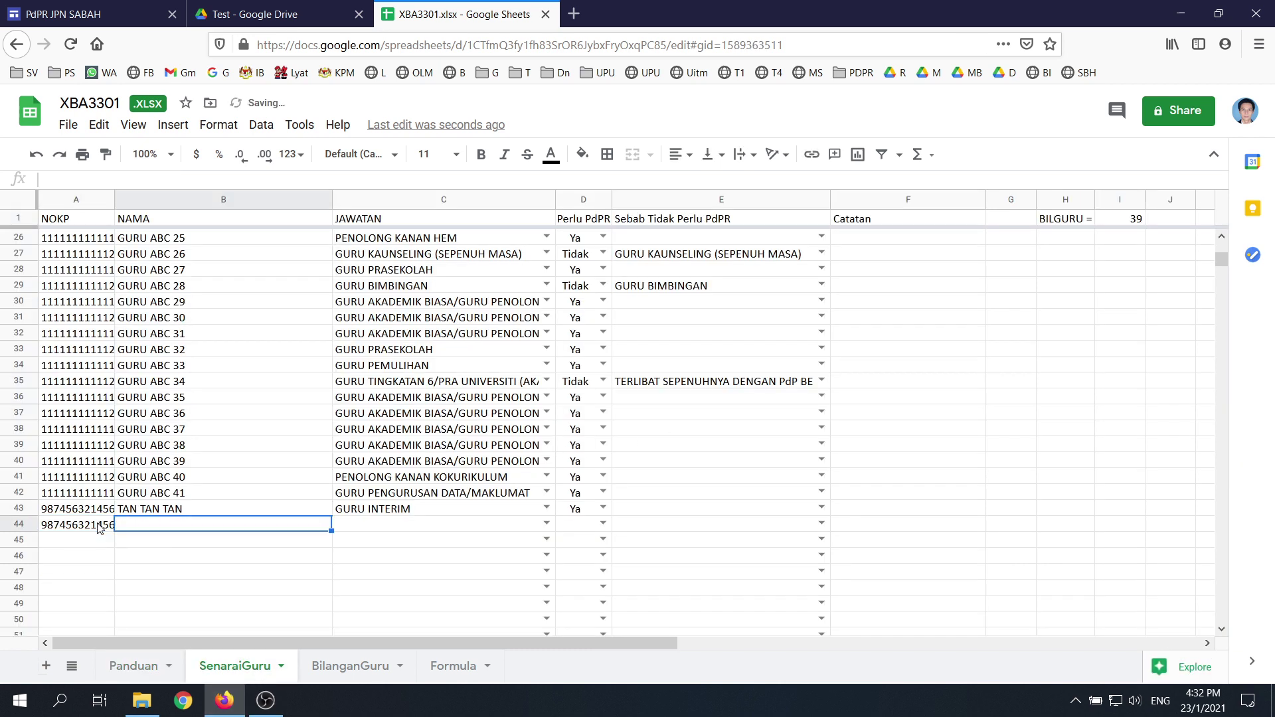
key("Up")
key("ctrl+c")
key("Down")
key("ctrl+v")
key("Right")
key("Up")
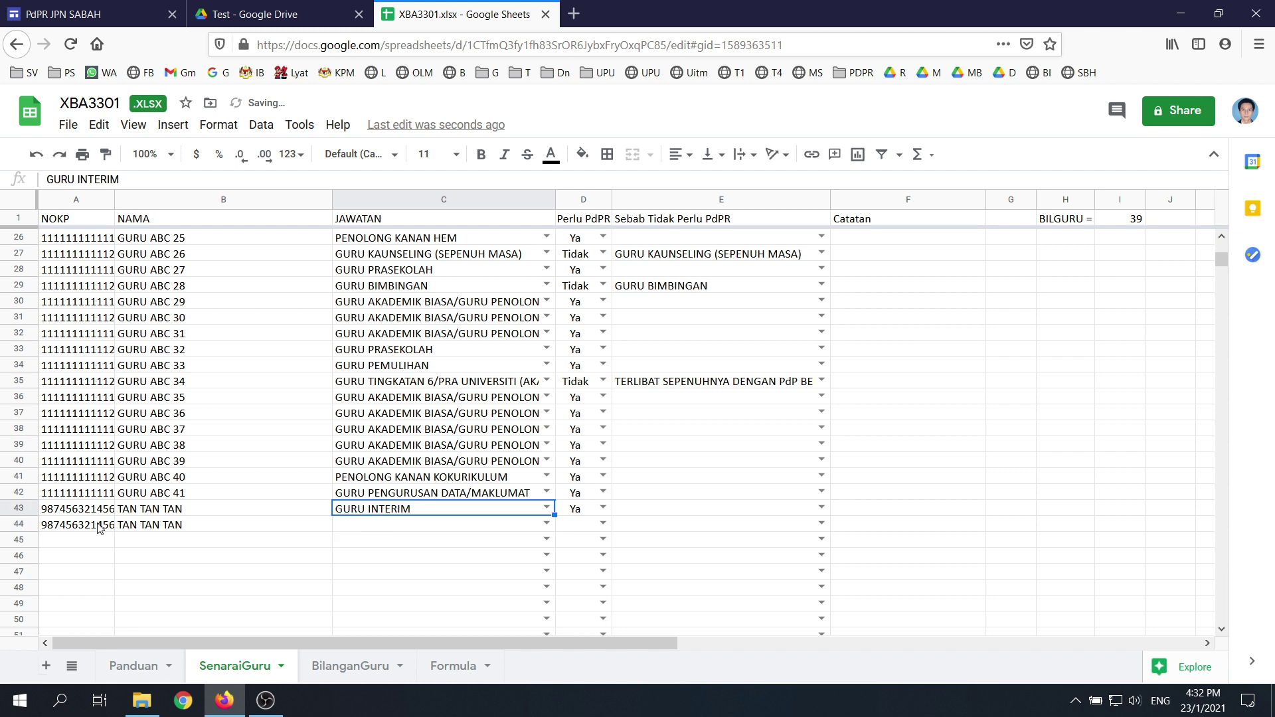
key("ctrl+c")
key("Down")
key("ctrl+v")
Mark row 44 as Ya for Perlu PdPR and note 'mula 25 jan' in F44
left_click(602, 515)
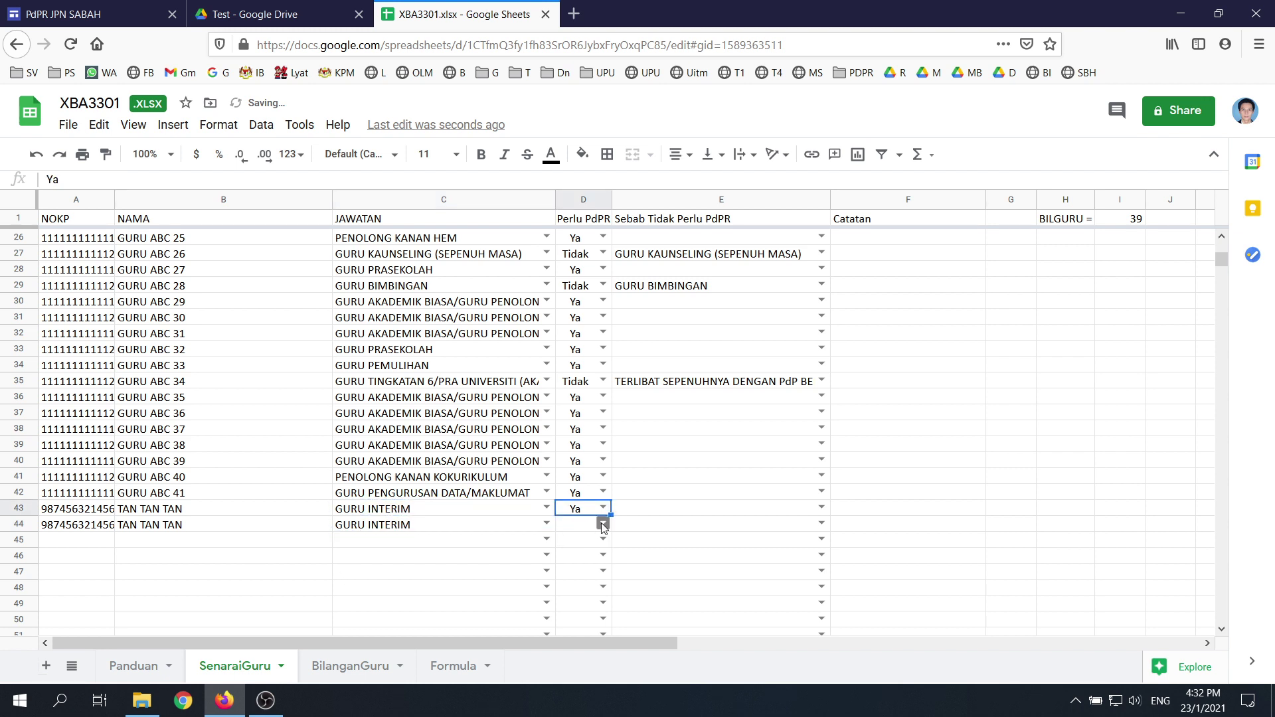
left_click(602, 524)
left_click(582, 544)
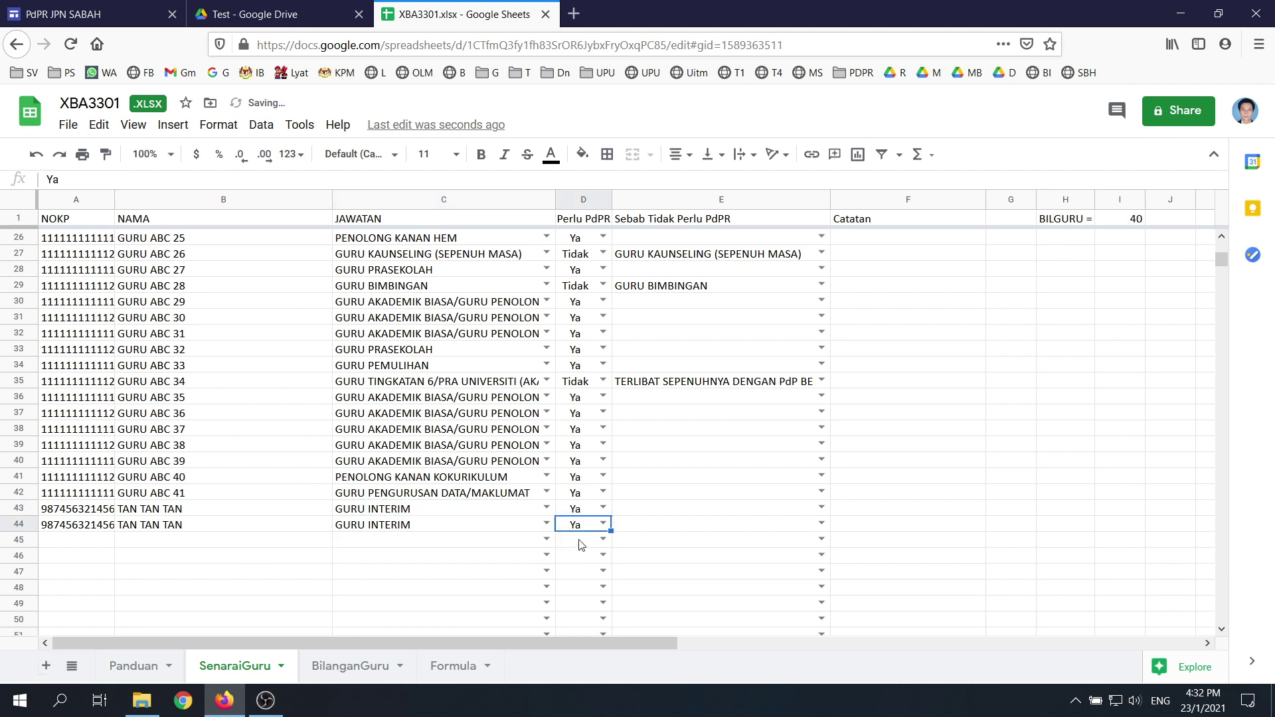
left_click(854, 529)
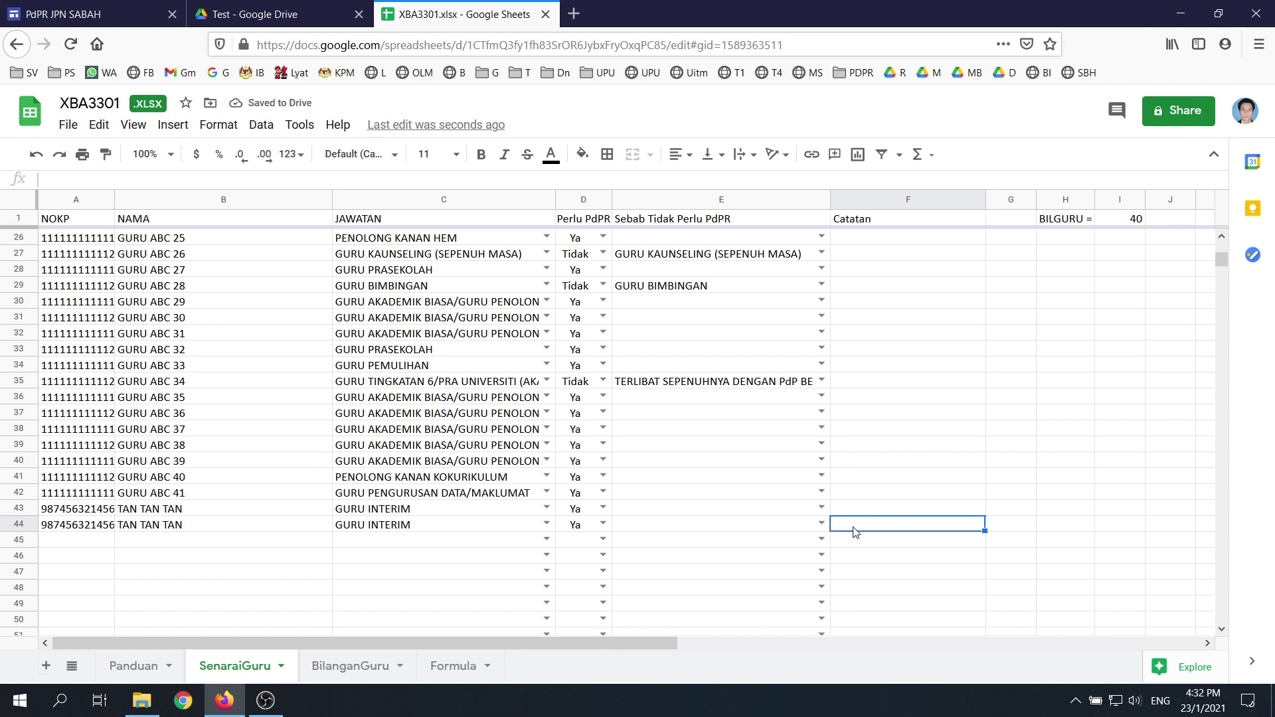
type("mula")
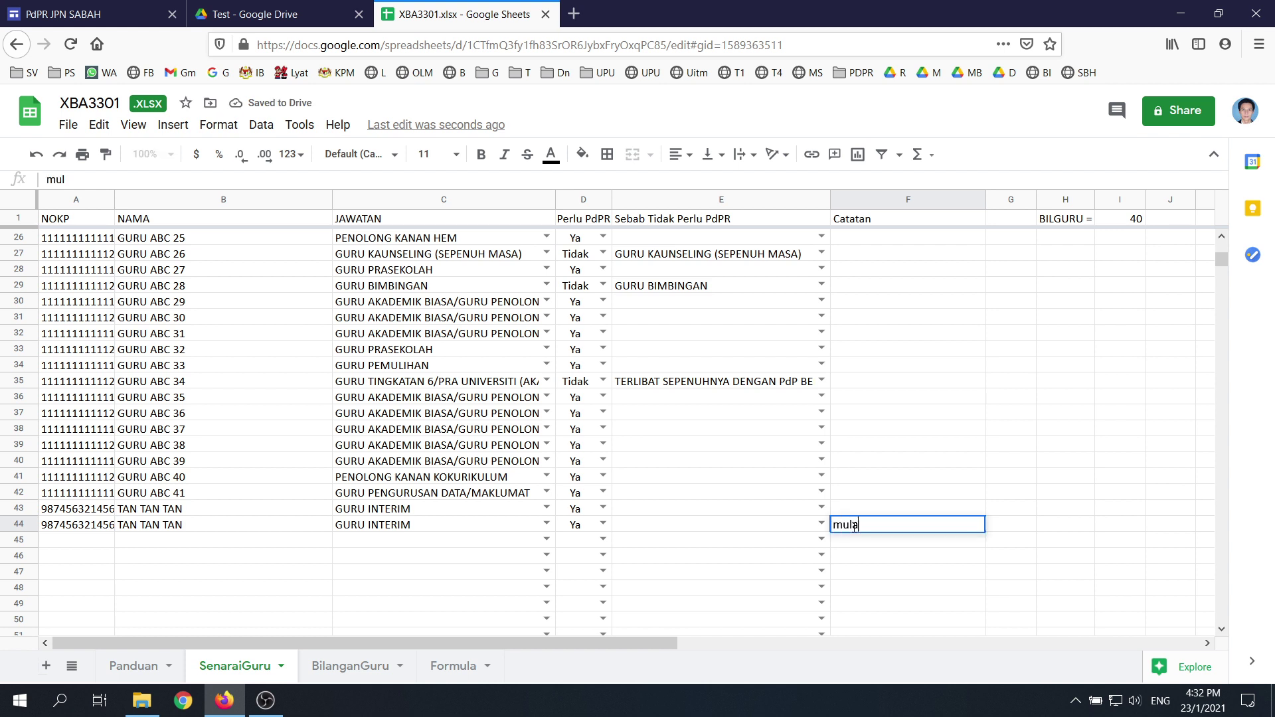
type(" 25 jan")
key("Return")
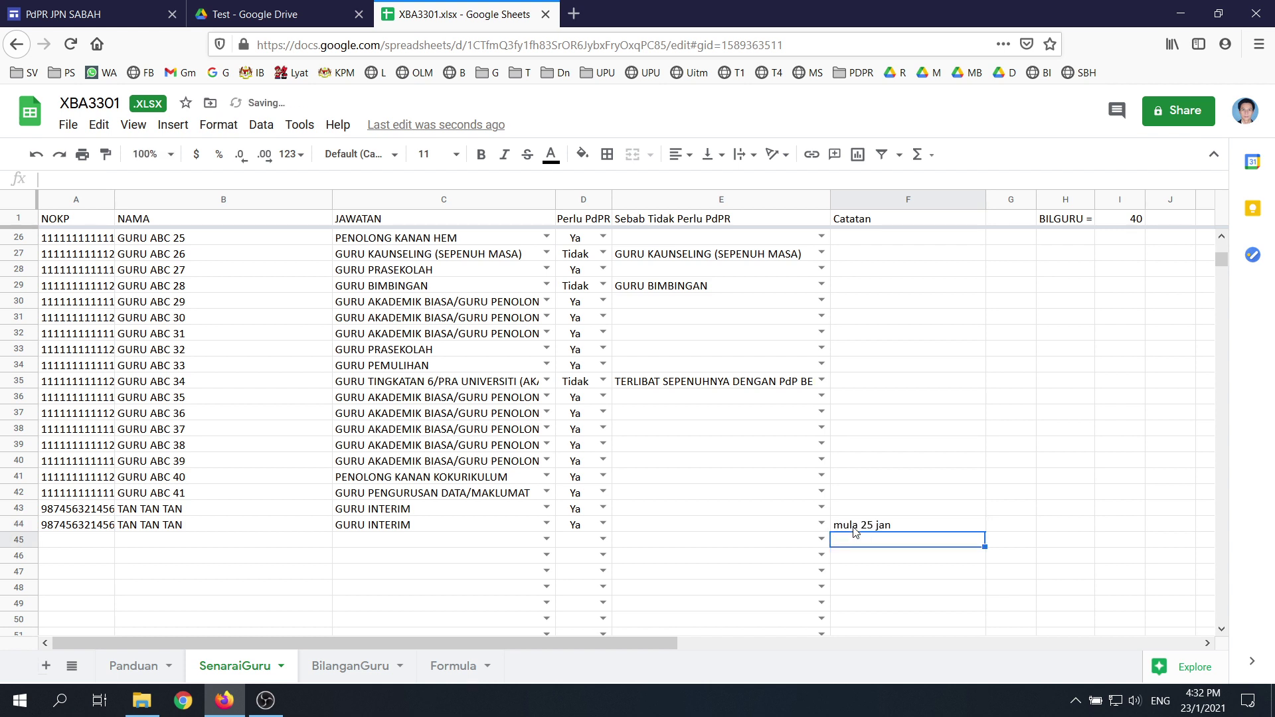
left_click(867, 527)
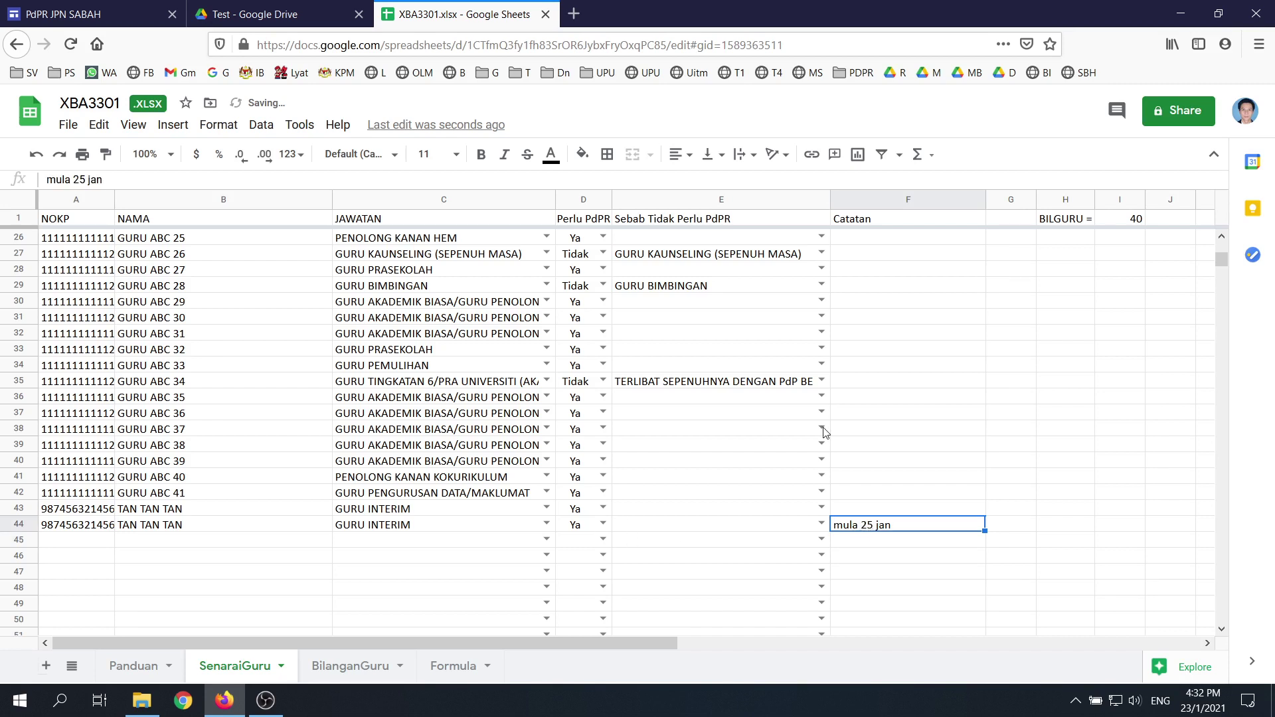
Check the BILGURU count formula in I1, now showing 40
left_click(1136, 222)
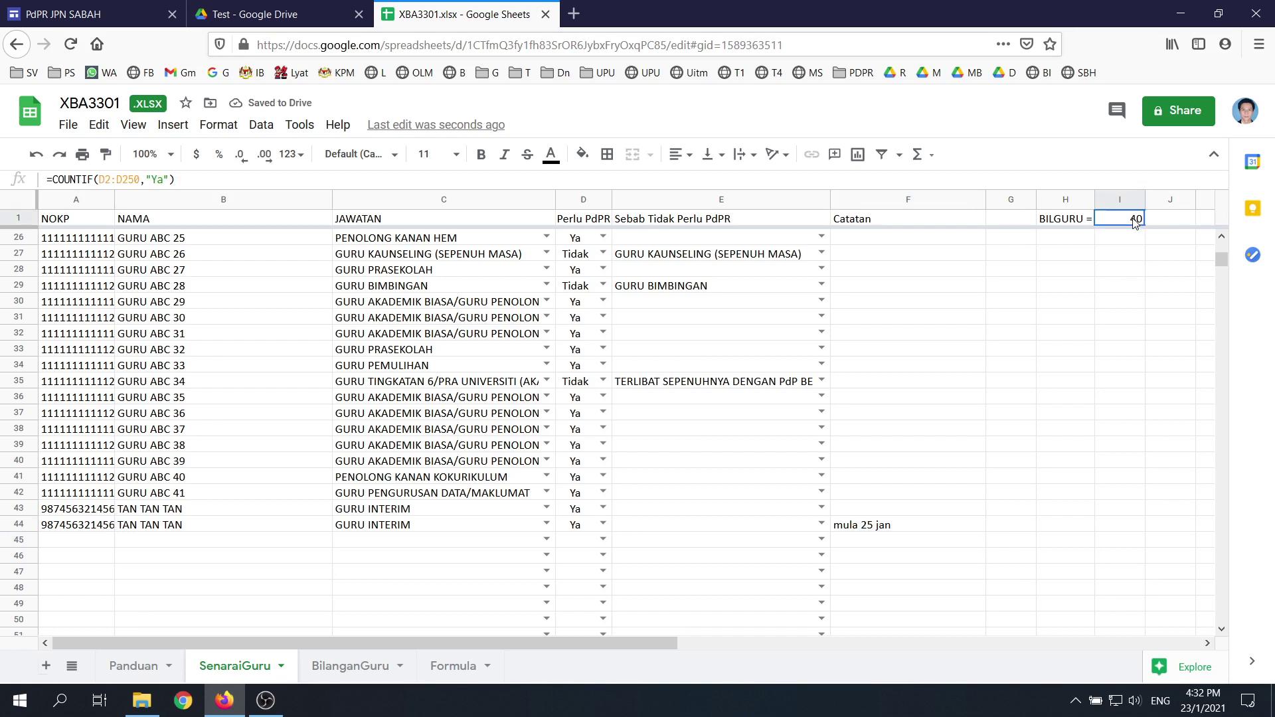
left_click(888, 525)
left_click(389, 662)
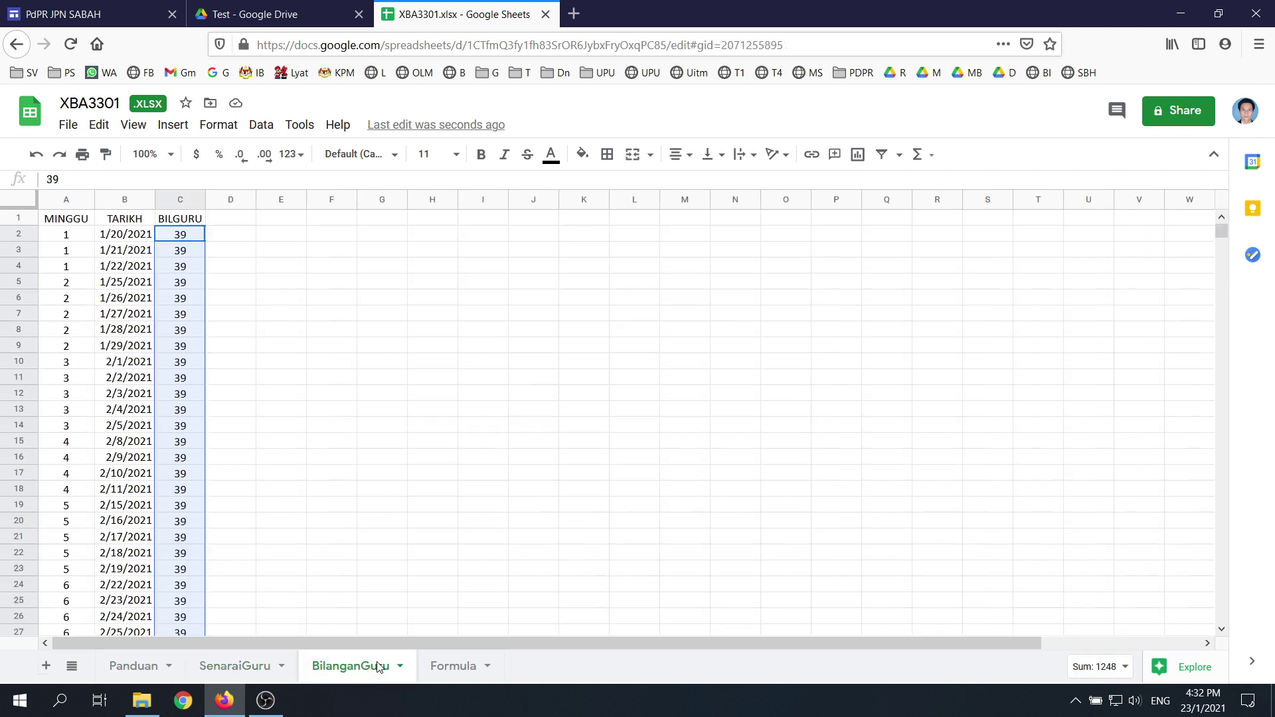
Enter 40 as the 1/25/2021 count in C5 and copy it to C6
left_click(180, 346)
left_click(186, 284)
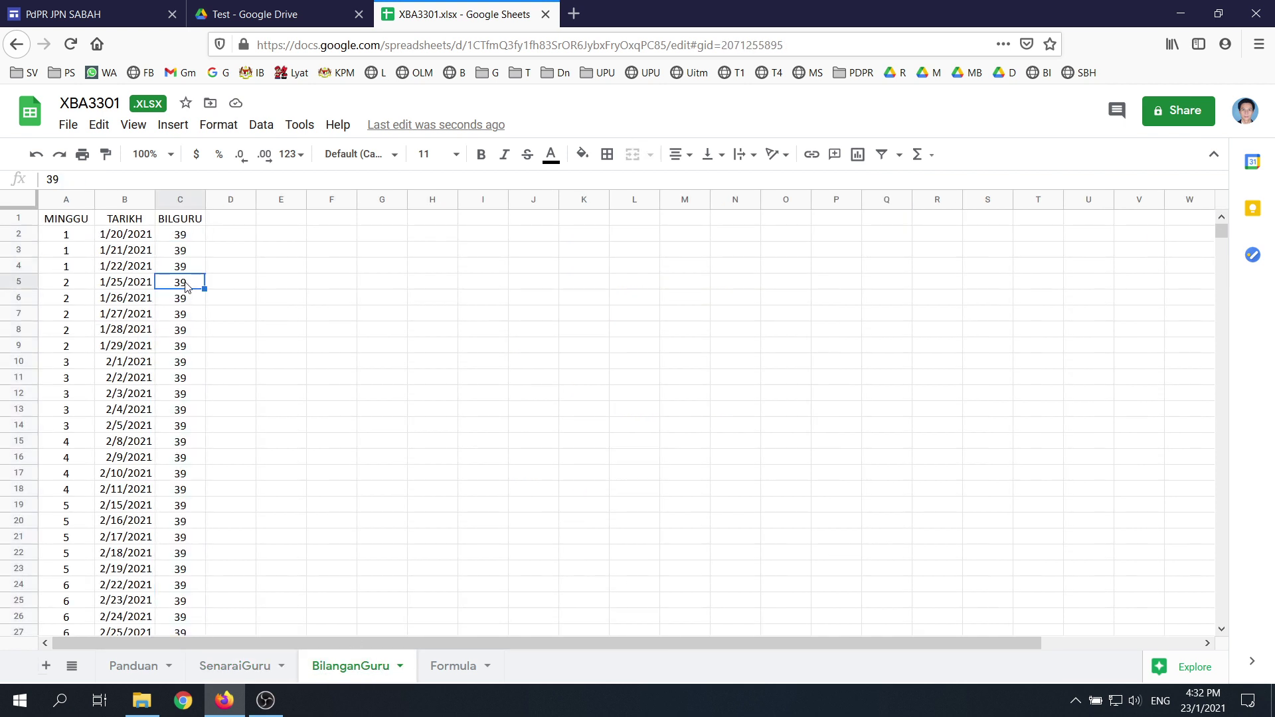
type("40")
key("Return")
left_click(186, 285)
key("ctrl+c")
key("Down")
key("ctrl+v")
Fill 40 down the BILGURU column to the last date and verify the counts
left_click(186, 285)
key("ctrl+Down")
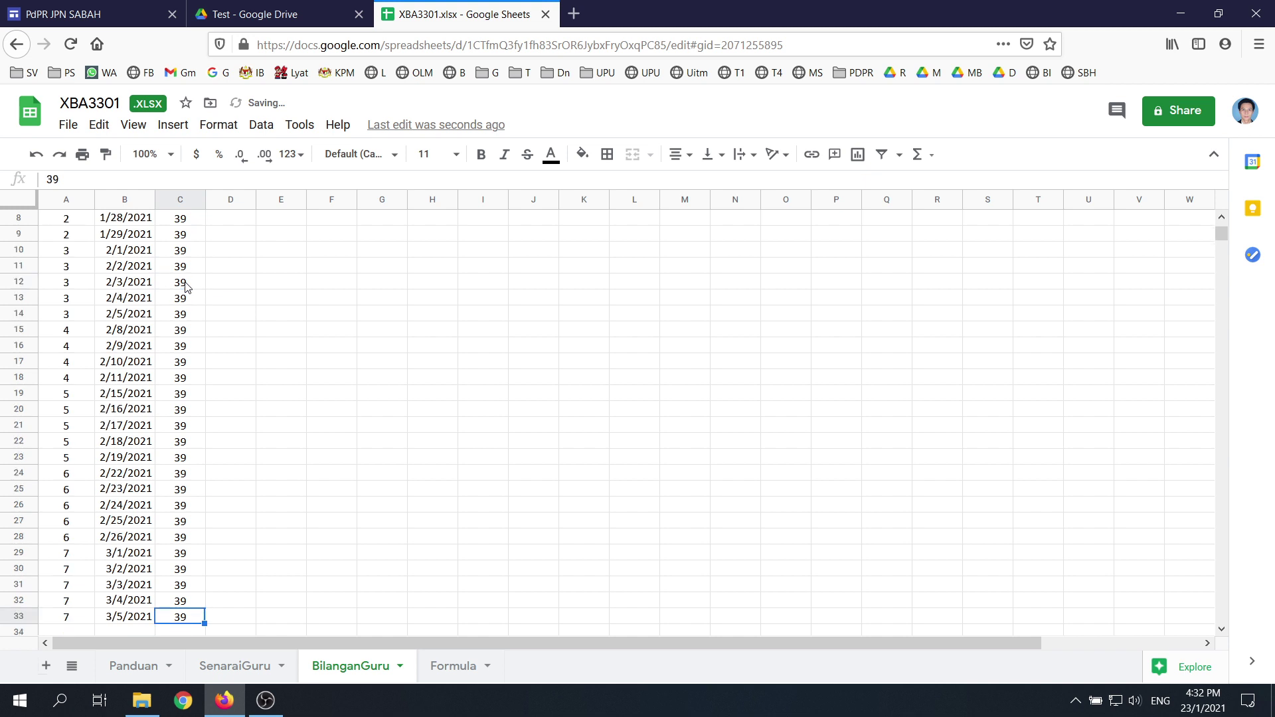
key("Up")
scroll(290, 327, "up", 3)
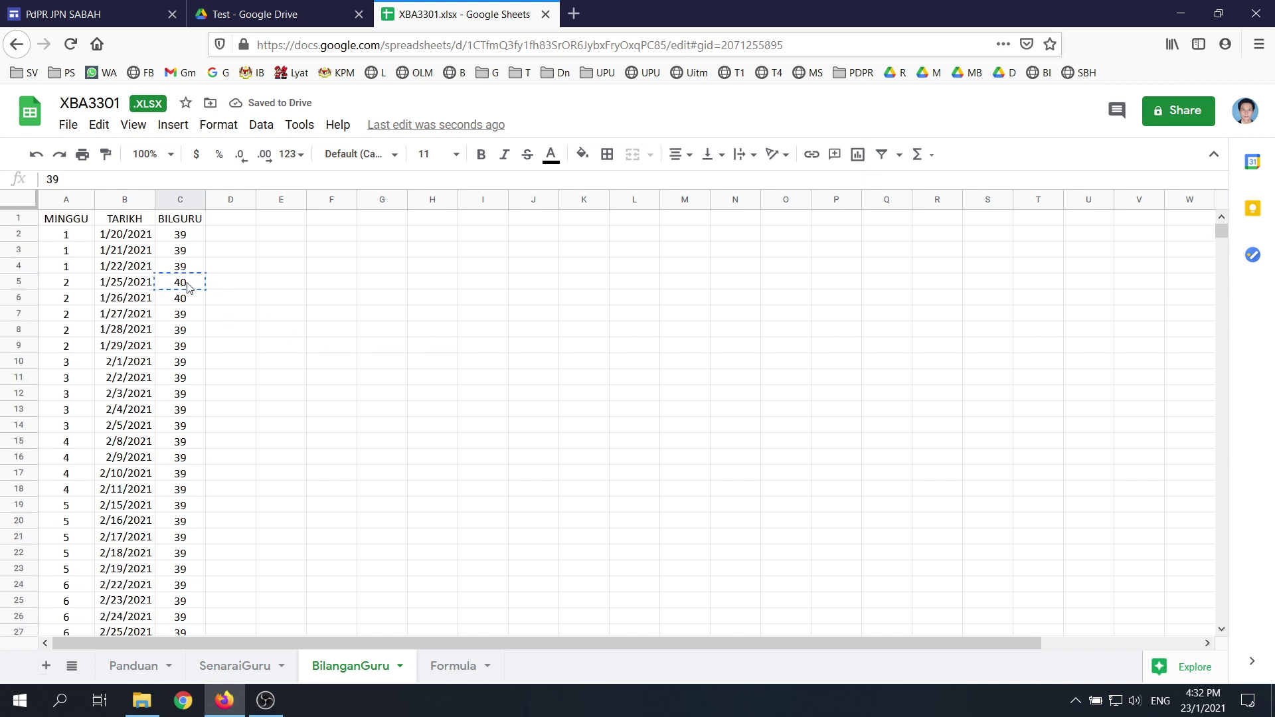
left_click_drag(188, 287, 188, 327)
scroll(204, 357, "up", 4)
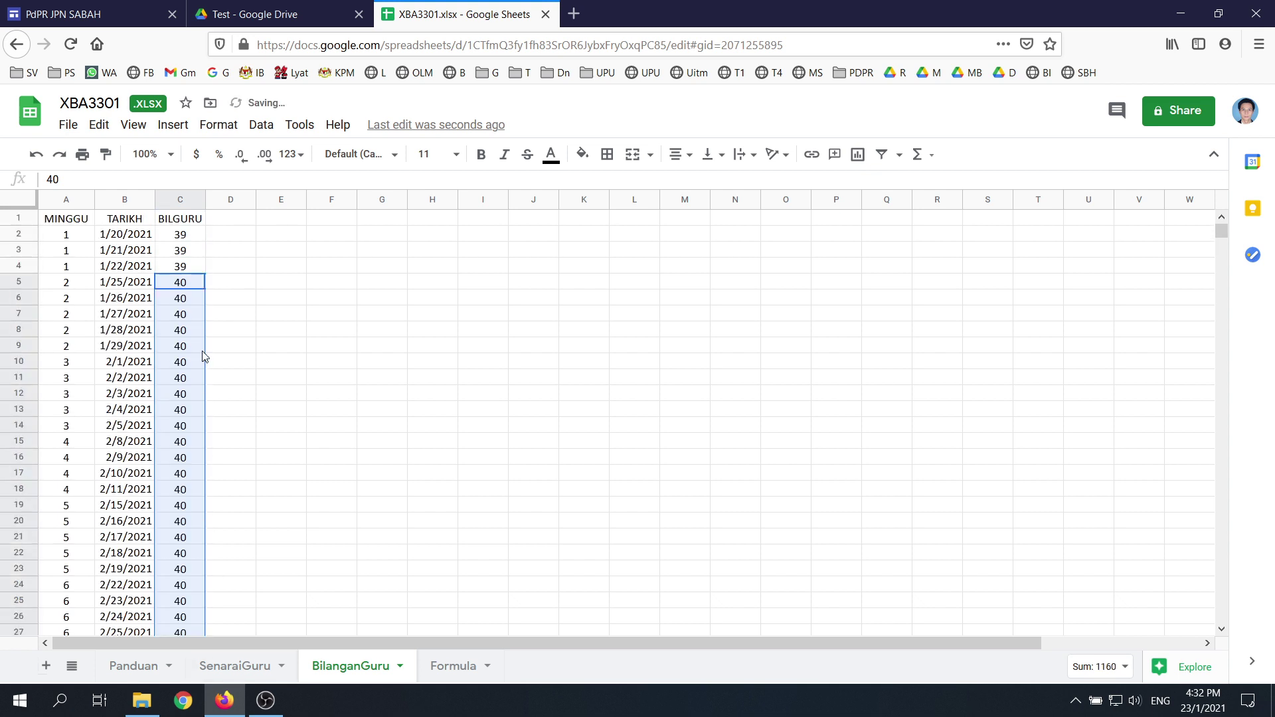
left_click(180, 364)
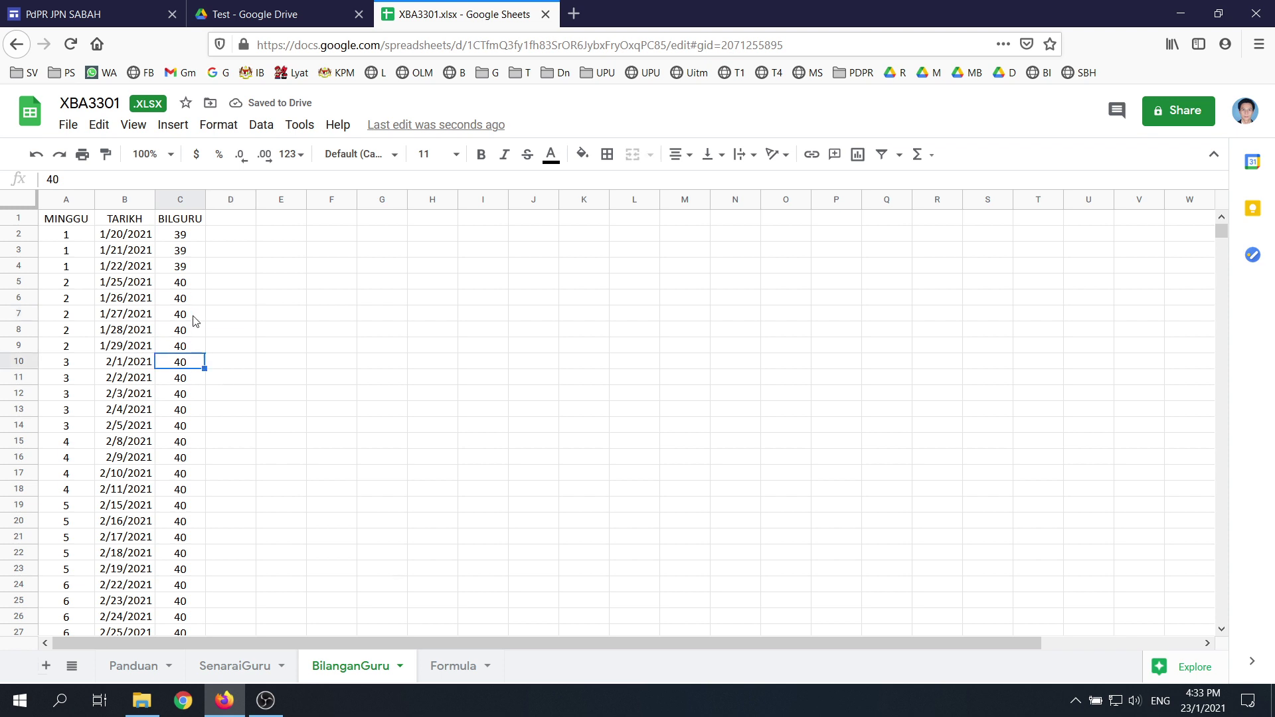
left_click_drag(181, 313, 181, 298)
left_click(235, 200)
scroll(215, 346, "down", 3)
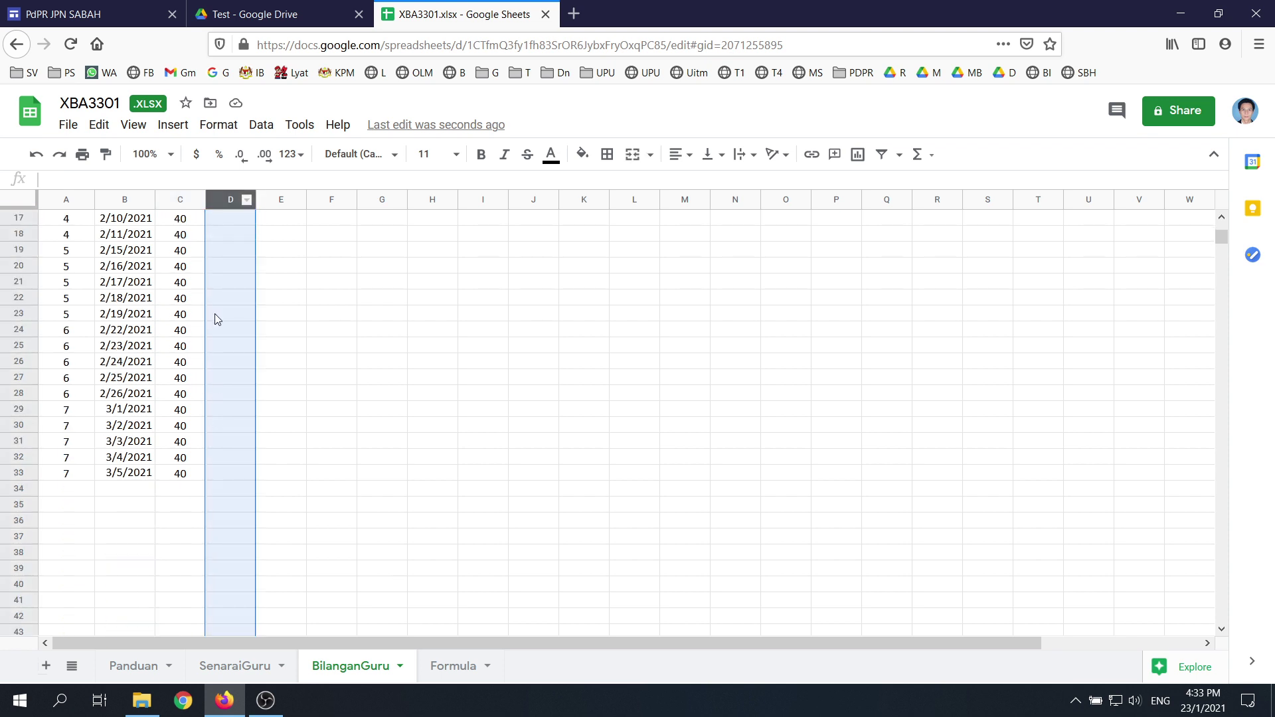
scroll(206, 319, "up", 3)
left_click(180, 302)
left_click(181, 410)
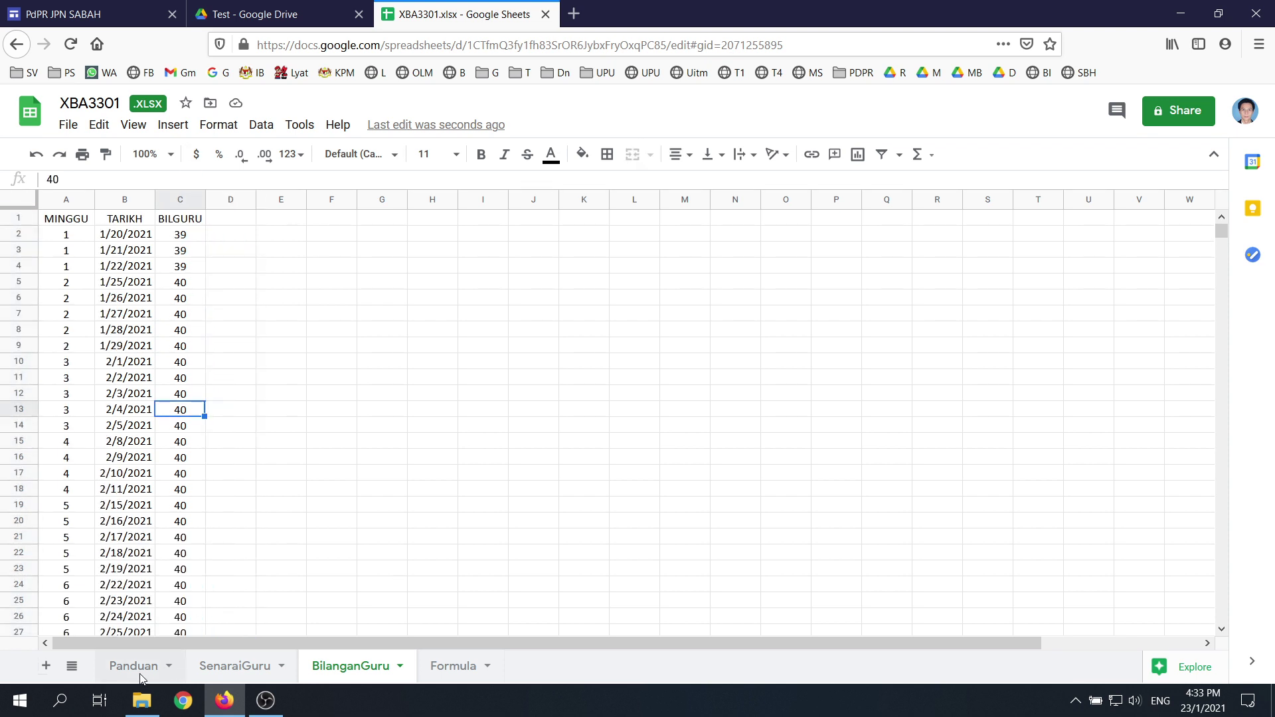
Append ', ganti 39' to the F44 Catatan note on SenaraiGuru
left_click(137, 669)
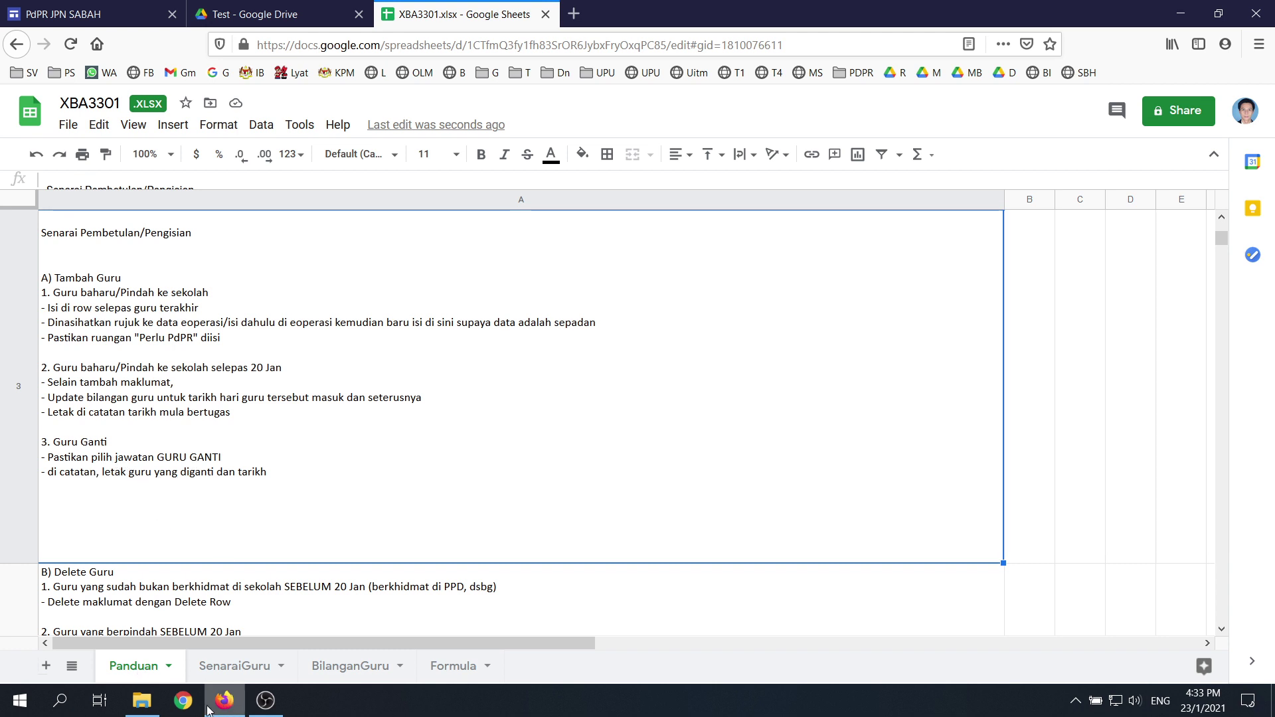
left_click(221, 667)
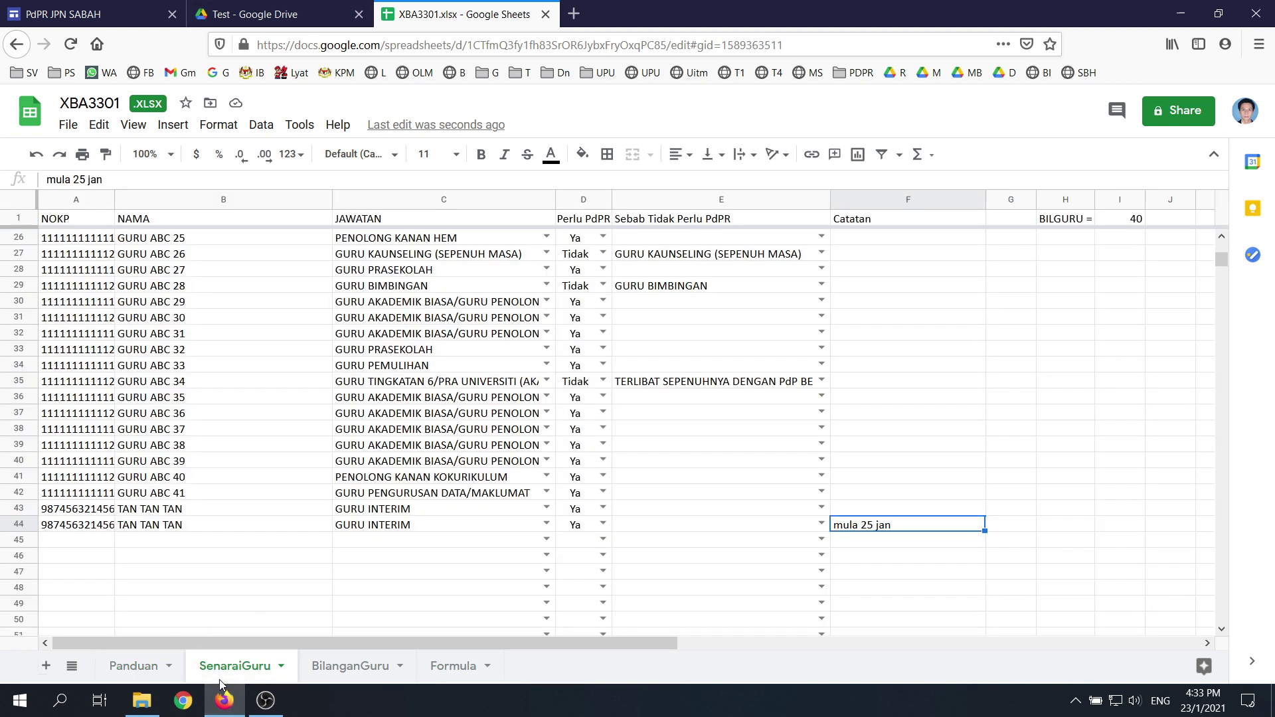
left_click(810, 543)
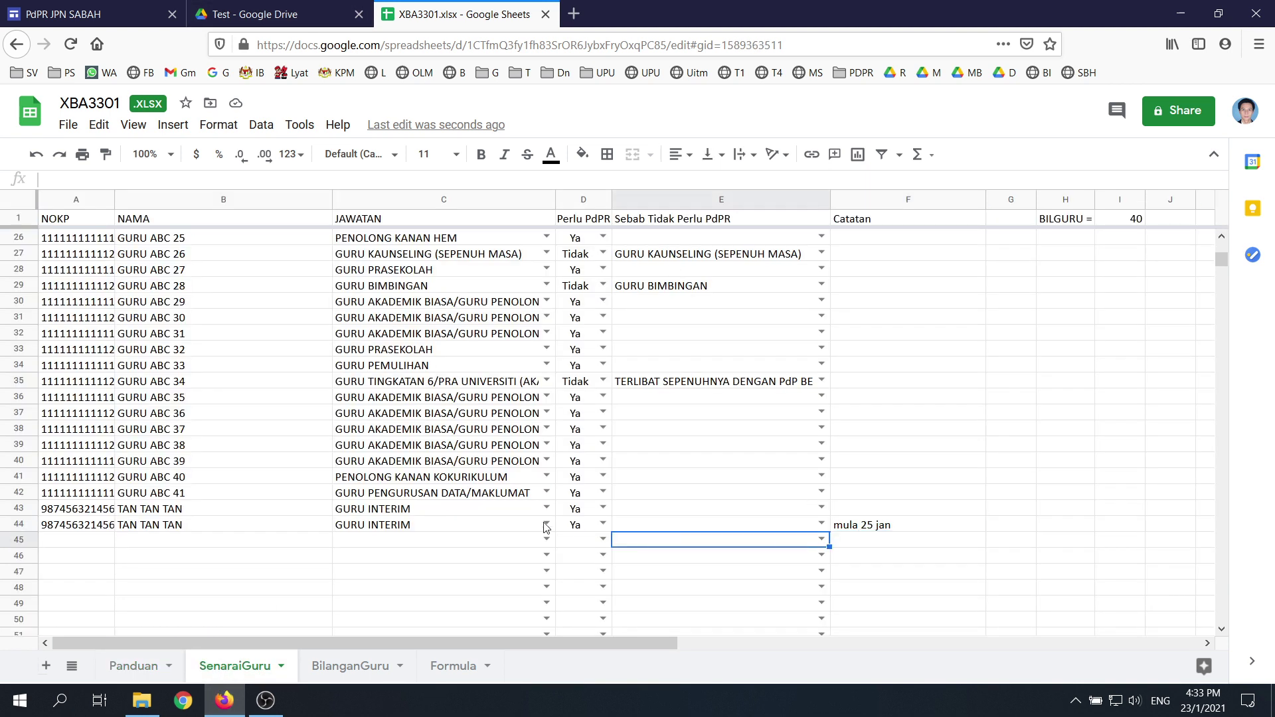
left_click(912, 526)
left_click(148, 181)
type(",")
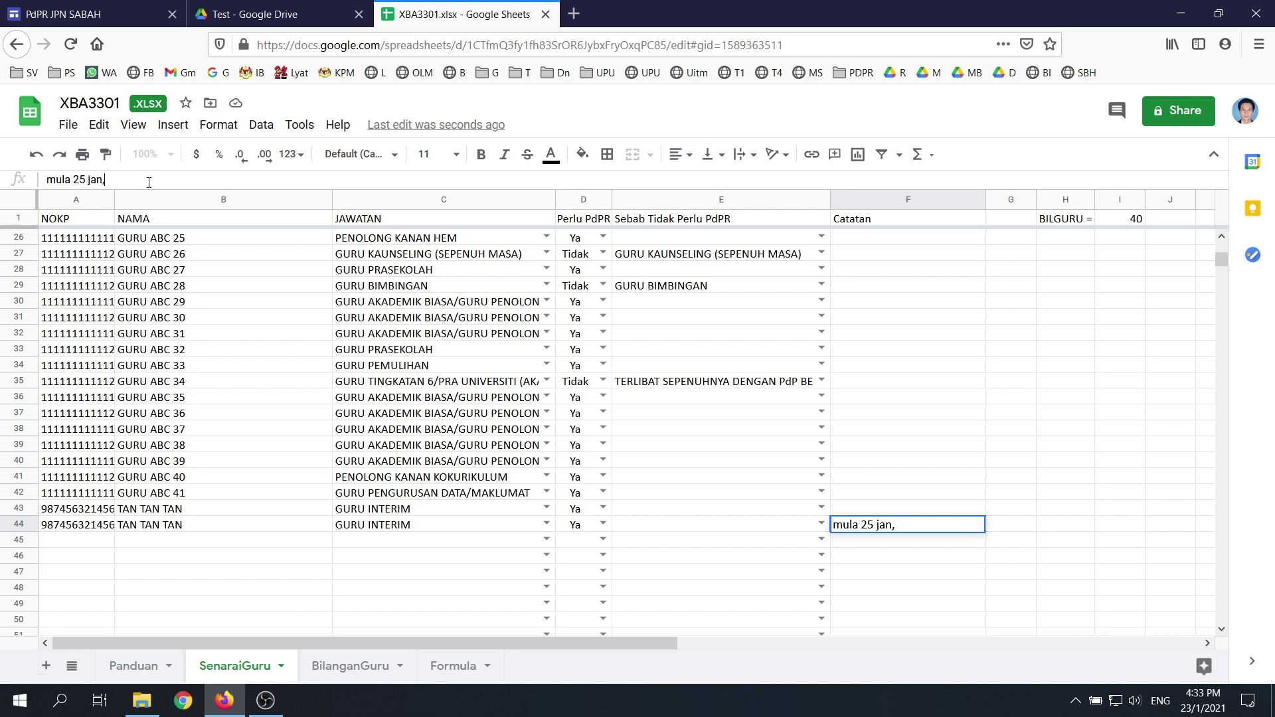
type(" gnati")
type("nti 39")
key("Return")
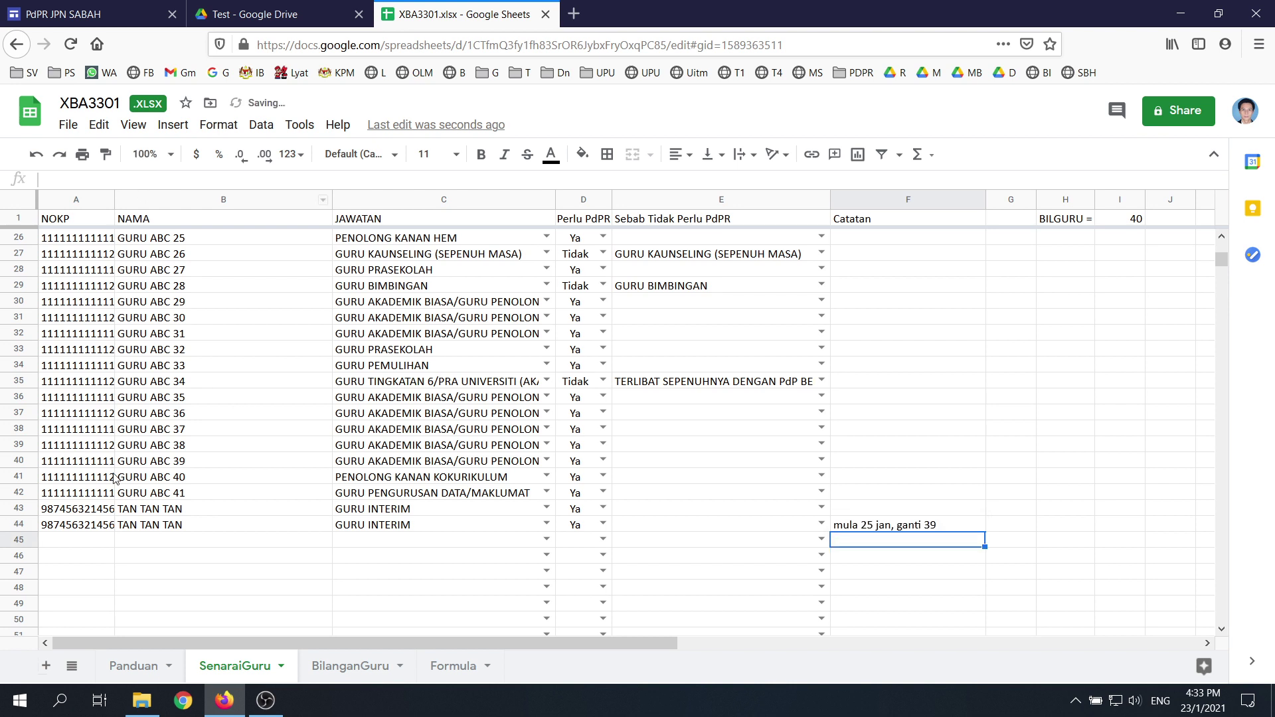
Mark row 40's teacher as Tidak with reason CUTI BERSALIN
left_click(473, 461)
left_click(603, 460)
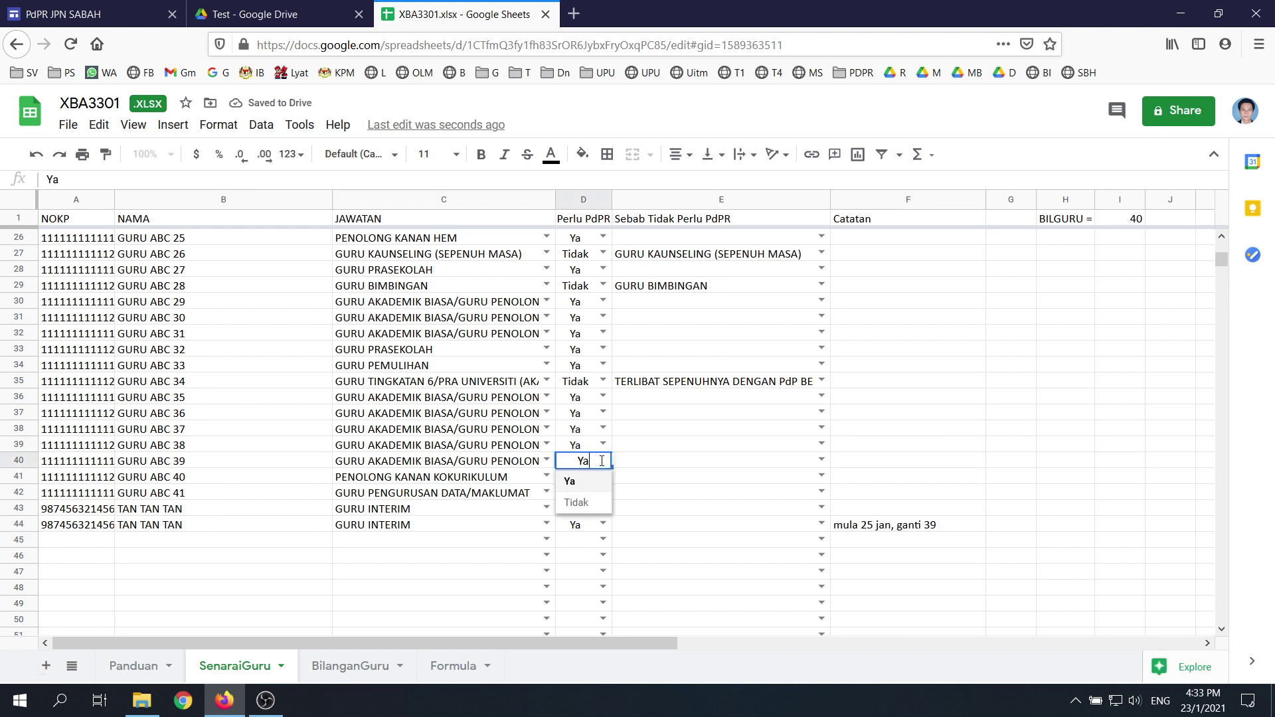
left_click(576, 503)
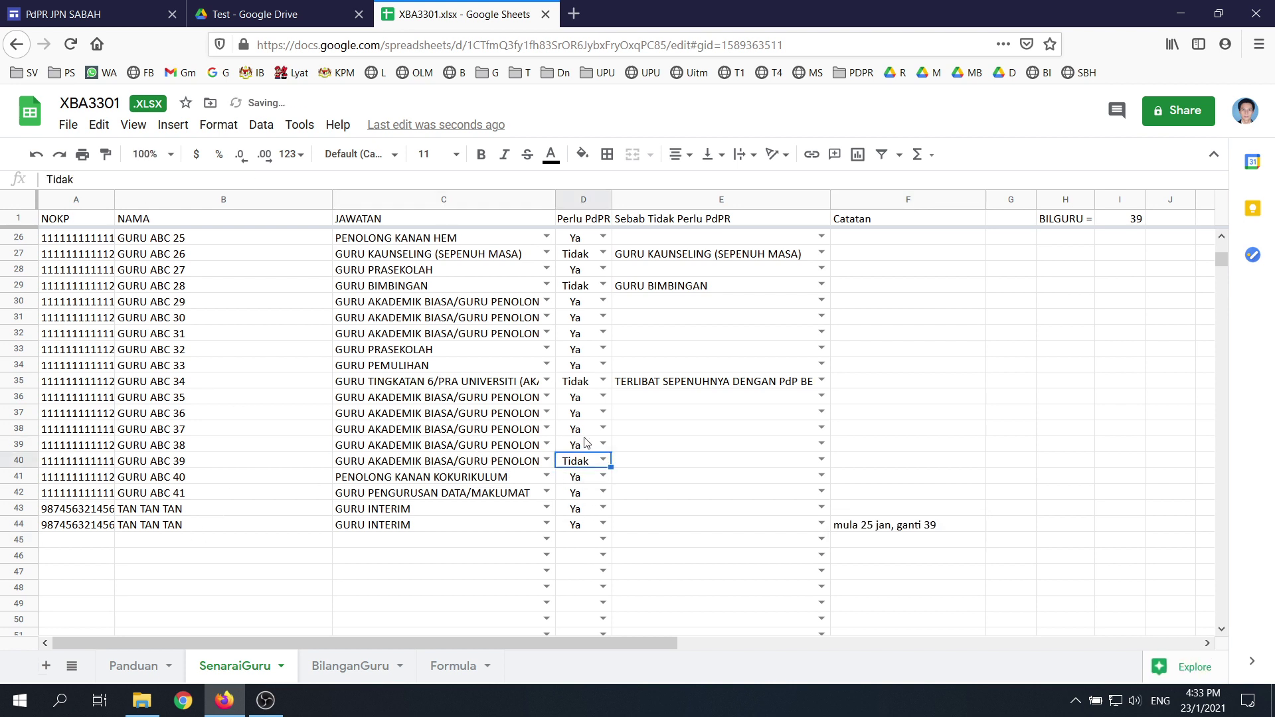
left_click(728, 469)
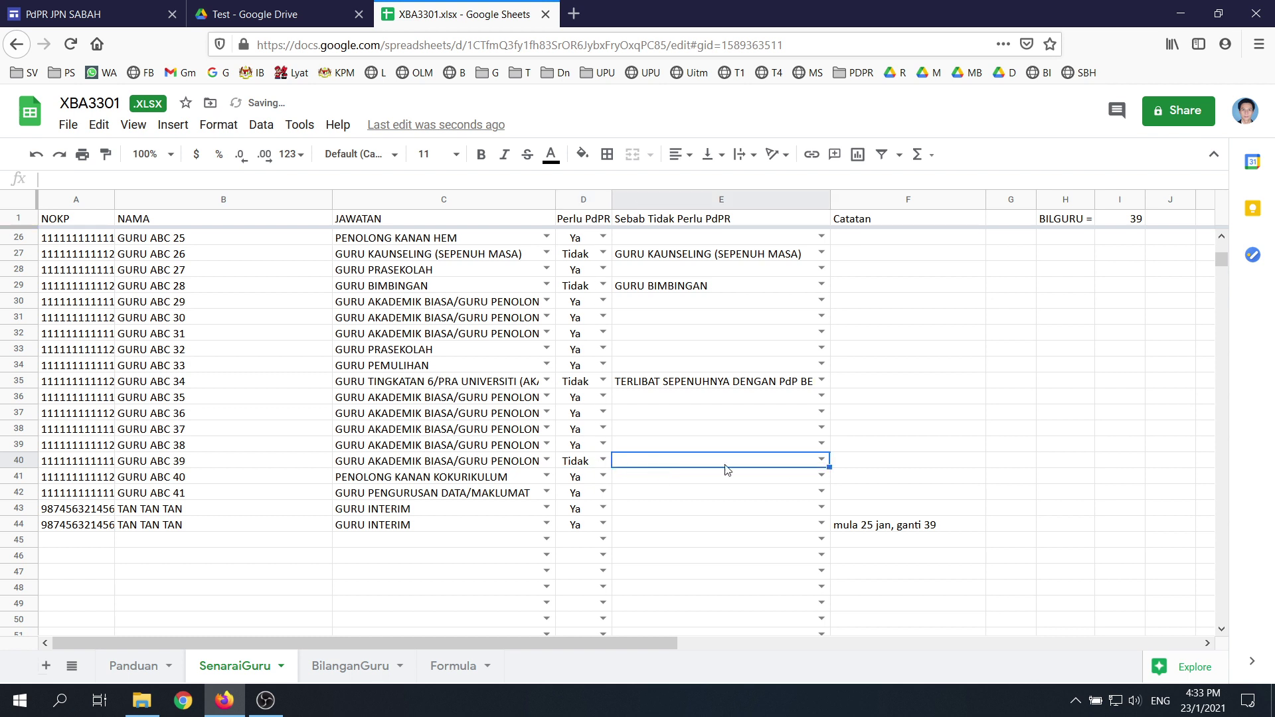
left_click(819, 457)
left_click(688, 574)
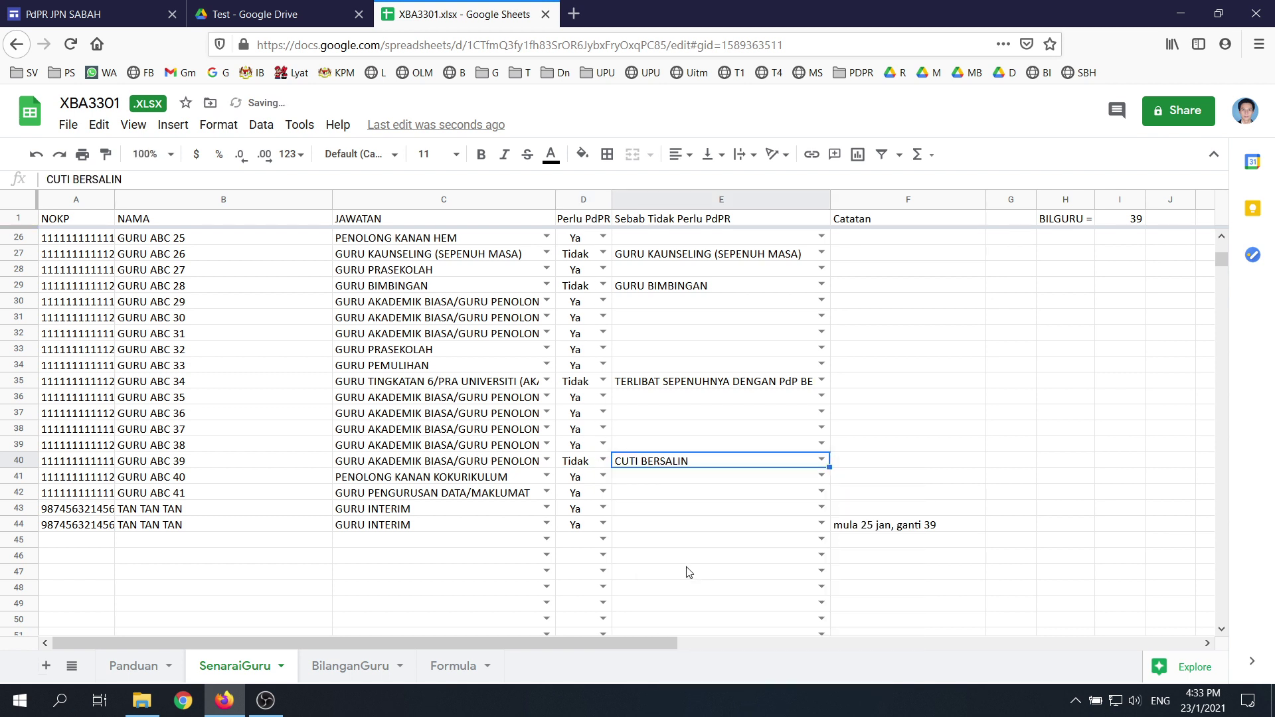
Add the Catatan note 'mula 20 jan' for row 40
left_click(865, 462)
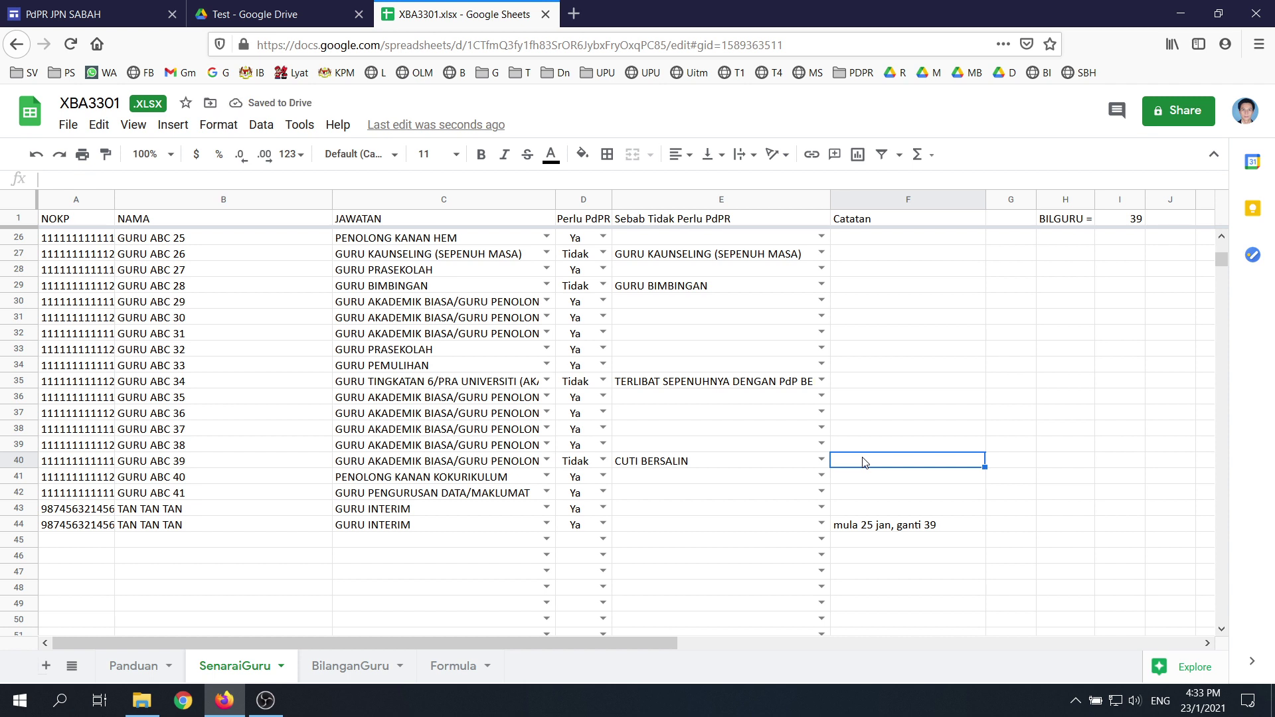
type("m")
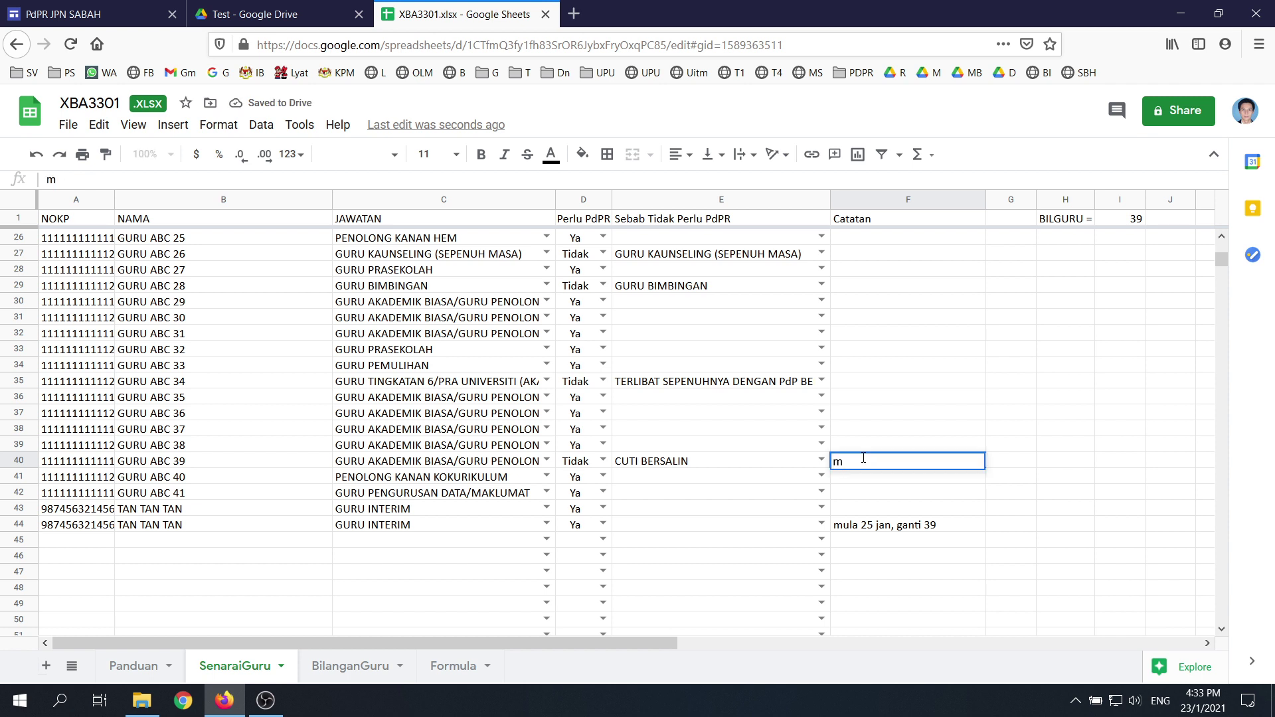
type("ula 20 jan")
key("Return")
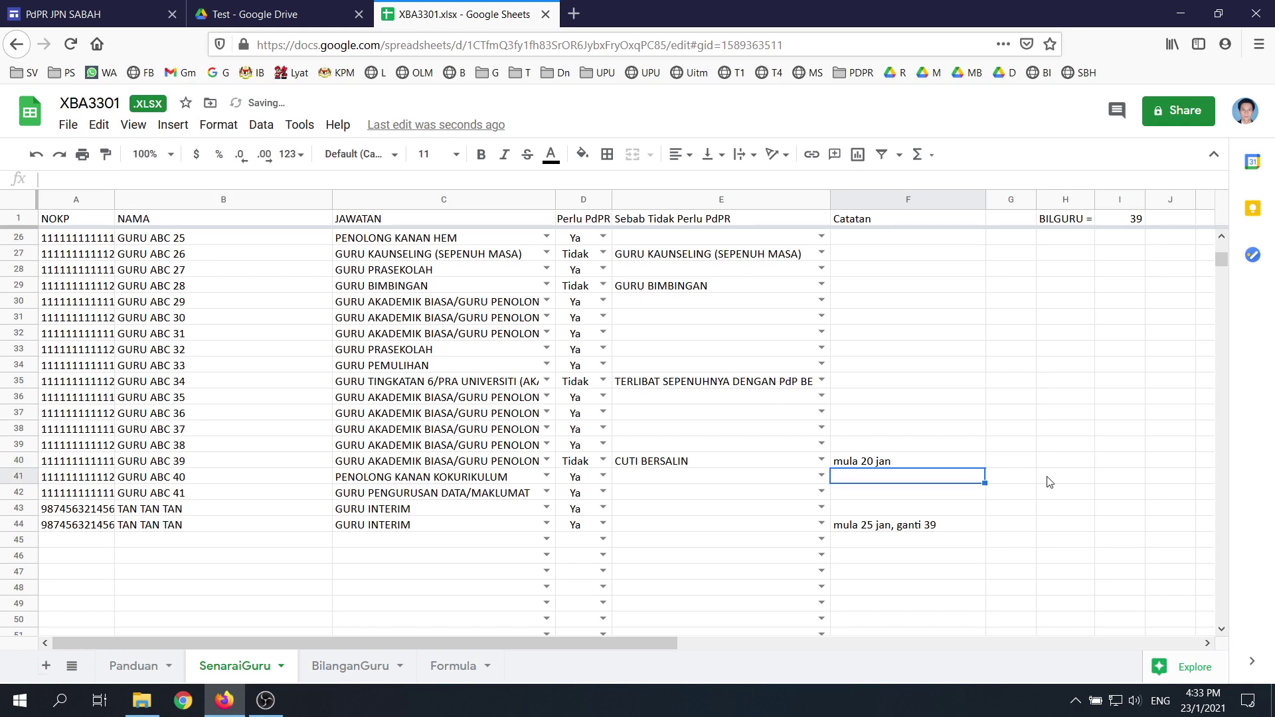
left_click(886, 526)
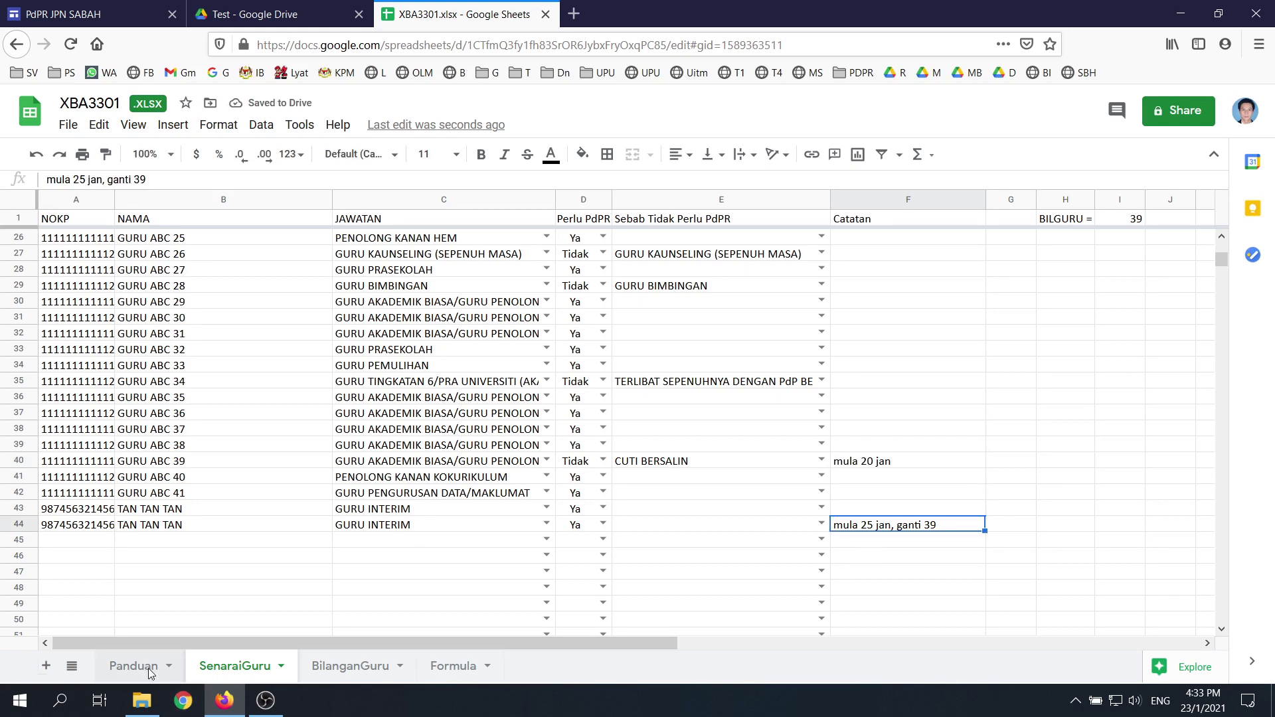
left_click(140, 667)
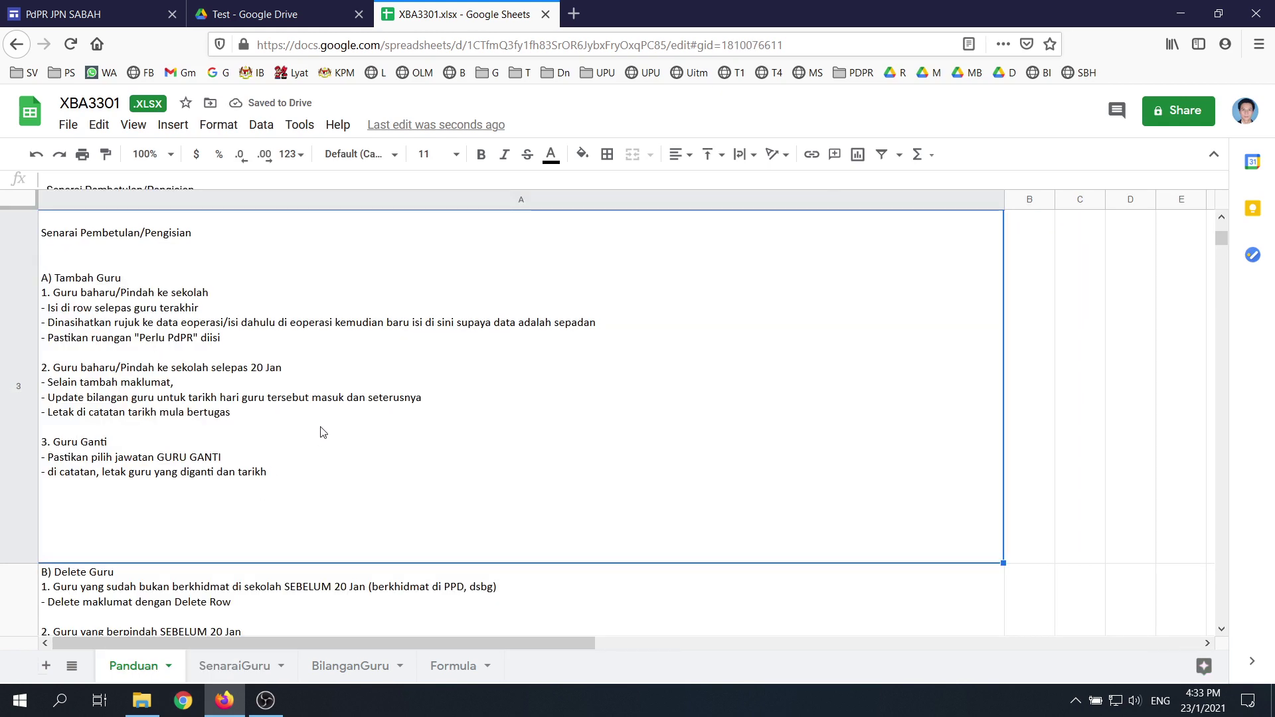
scroll(322, 433, "down", 3)
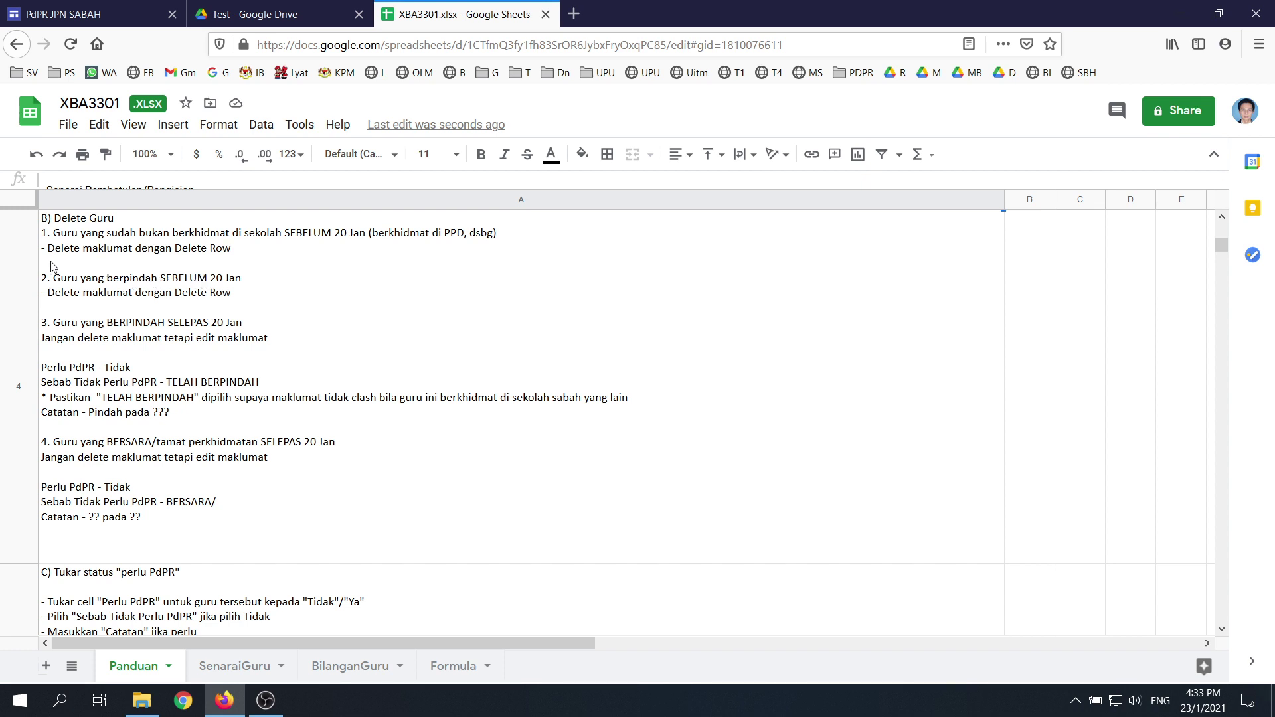
left_click(242, 665)
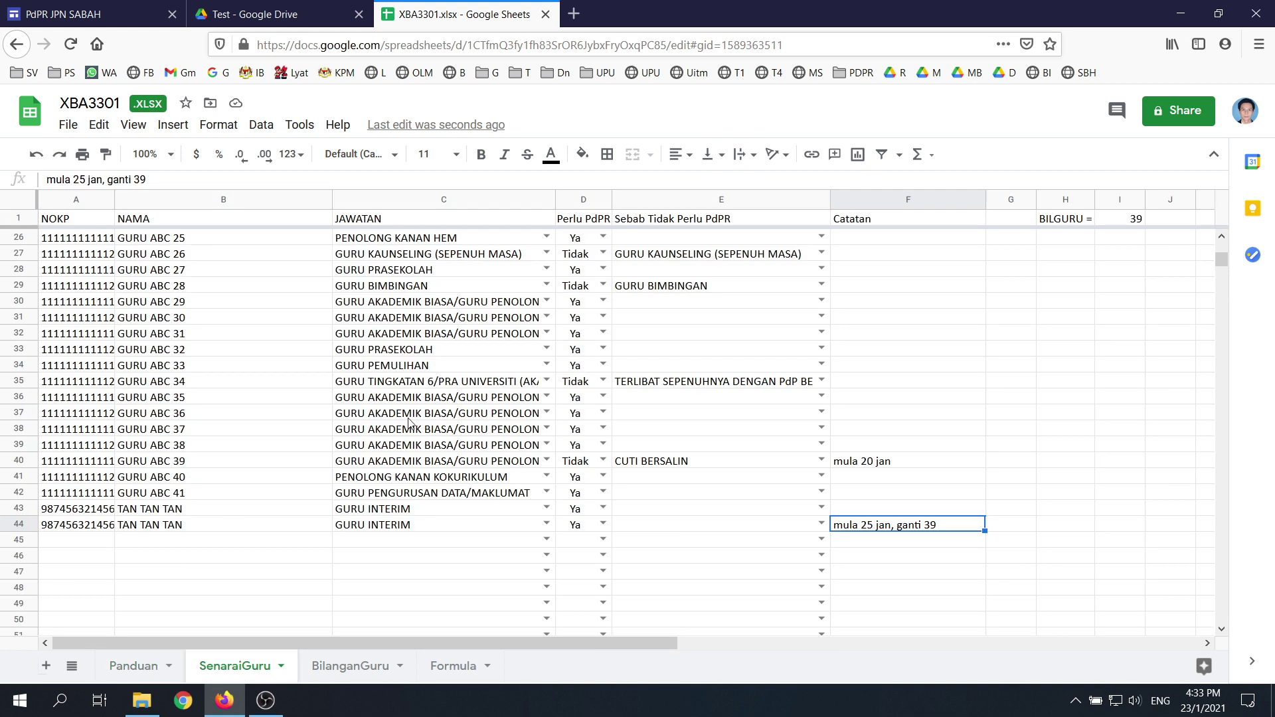
left_click(18, 333)
left_click(154, 352)
left_click(13, 335)
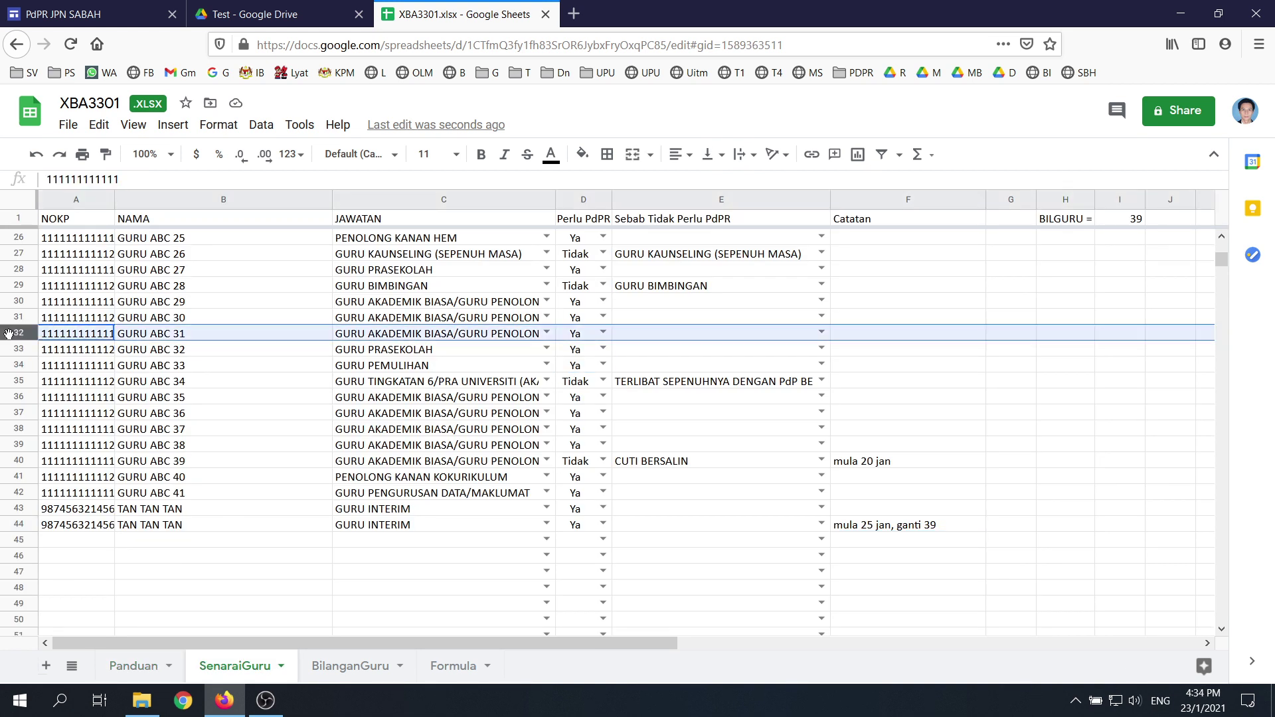
right_click(10, 338)
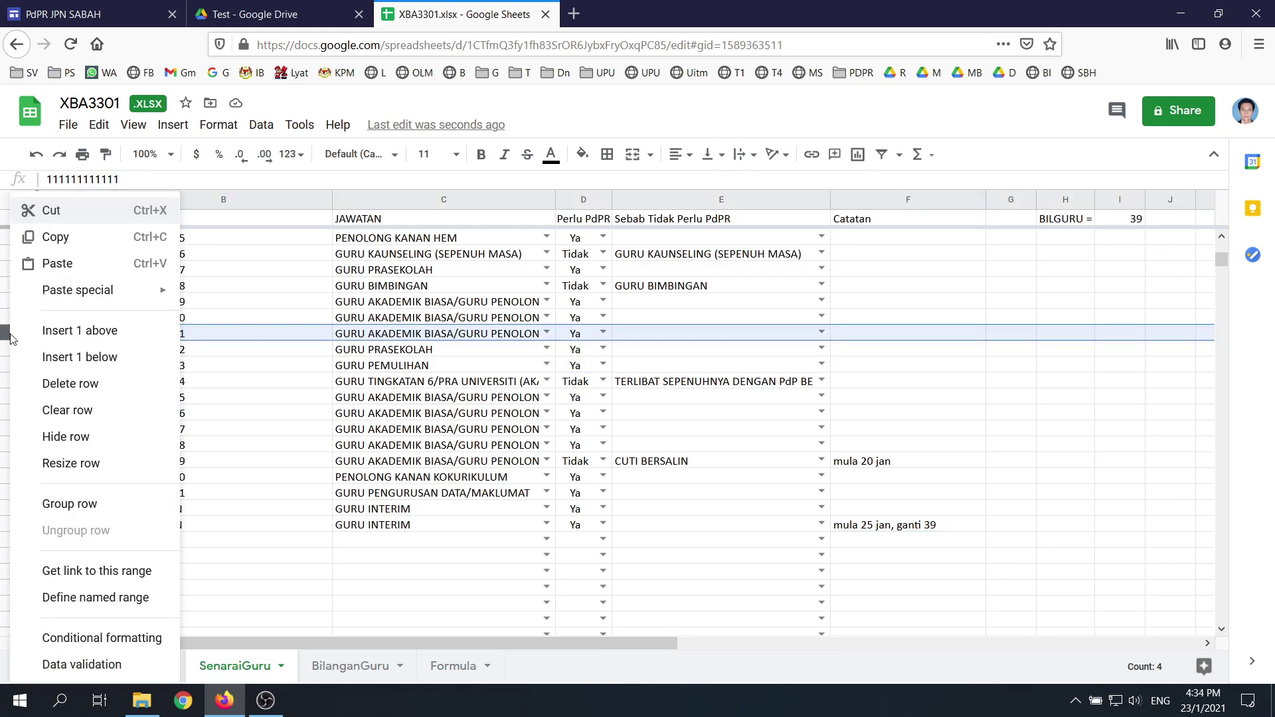
left_click(89, 387)
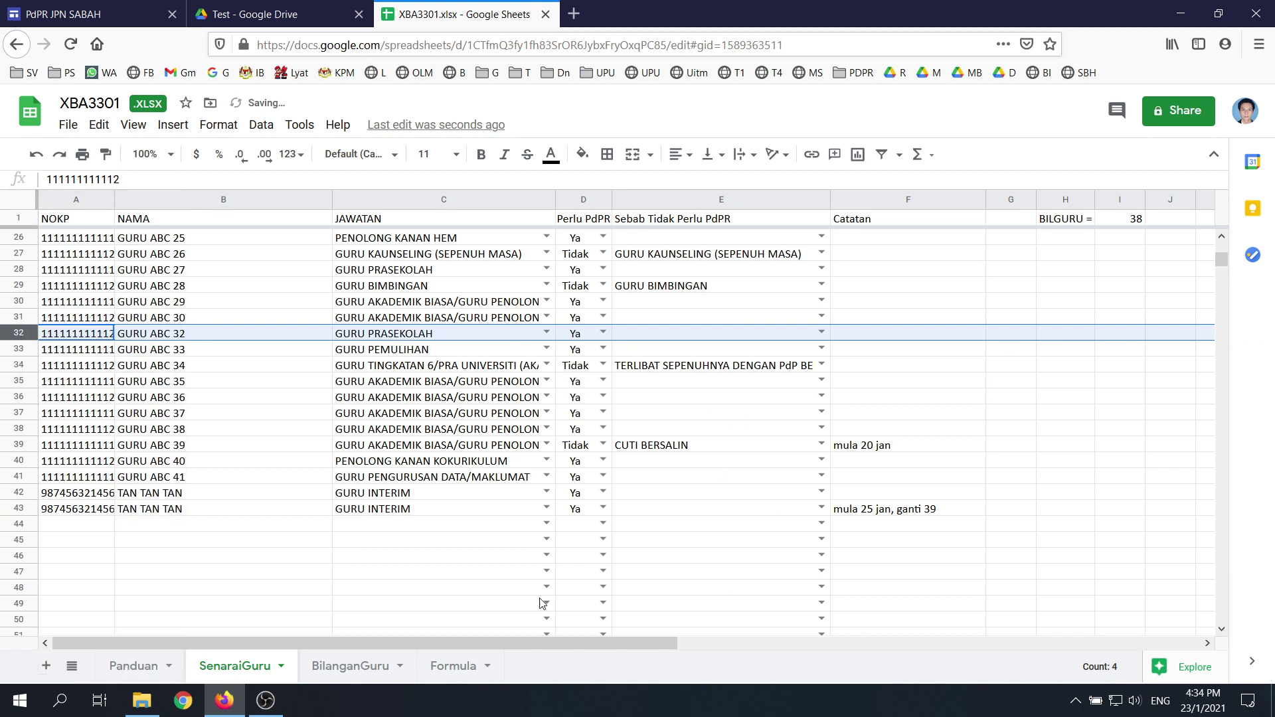
left_click(274, 194)
left_click(522, 201)
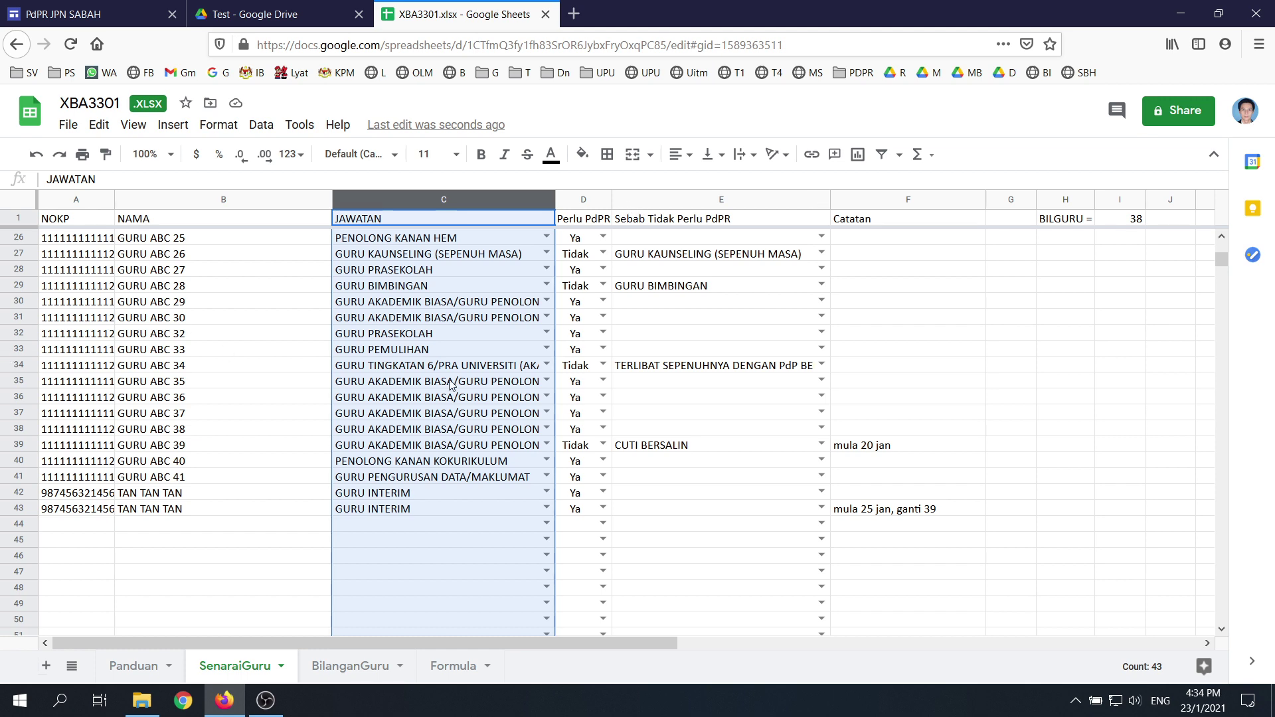
left_click(415, 394)
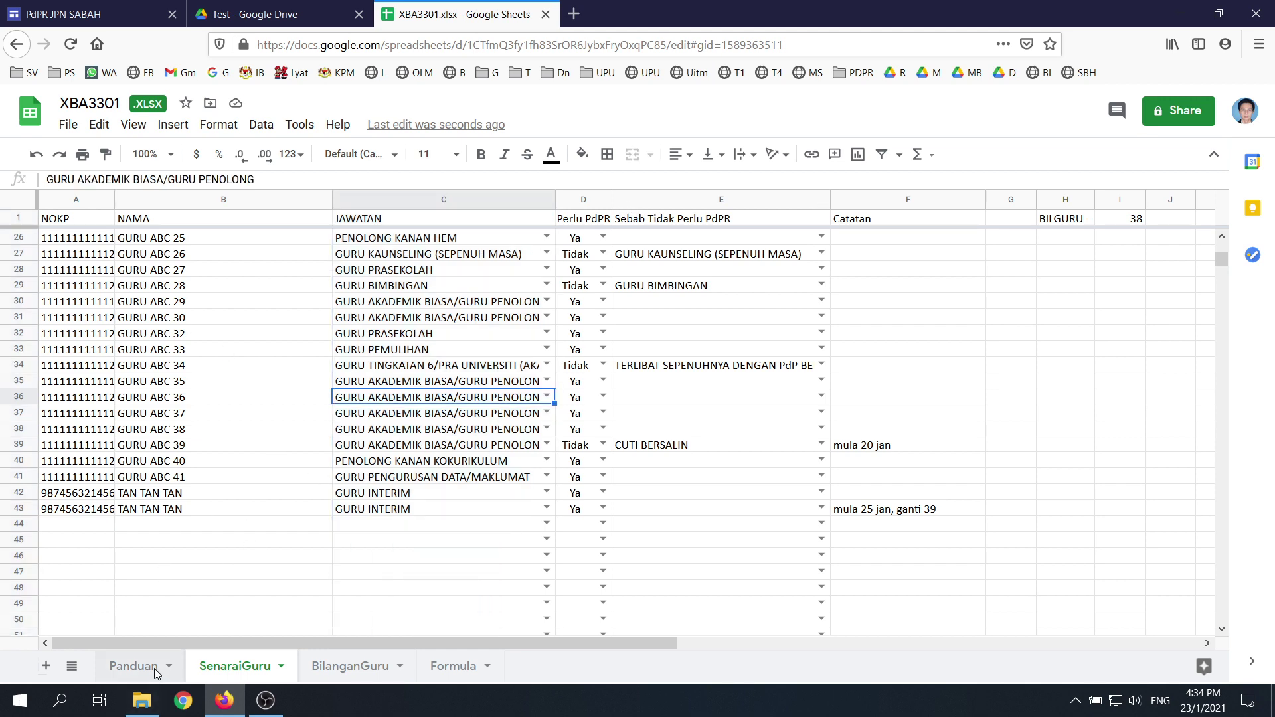
left_click(134, 666)
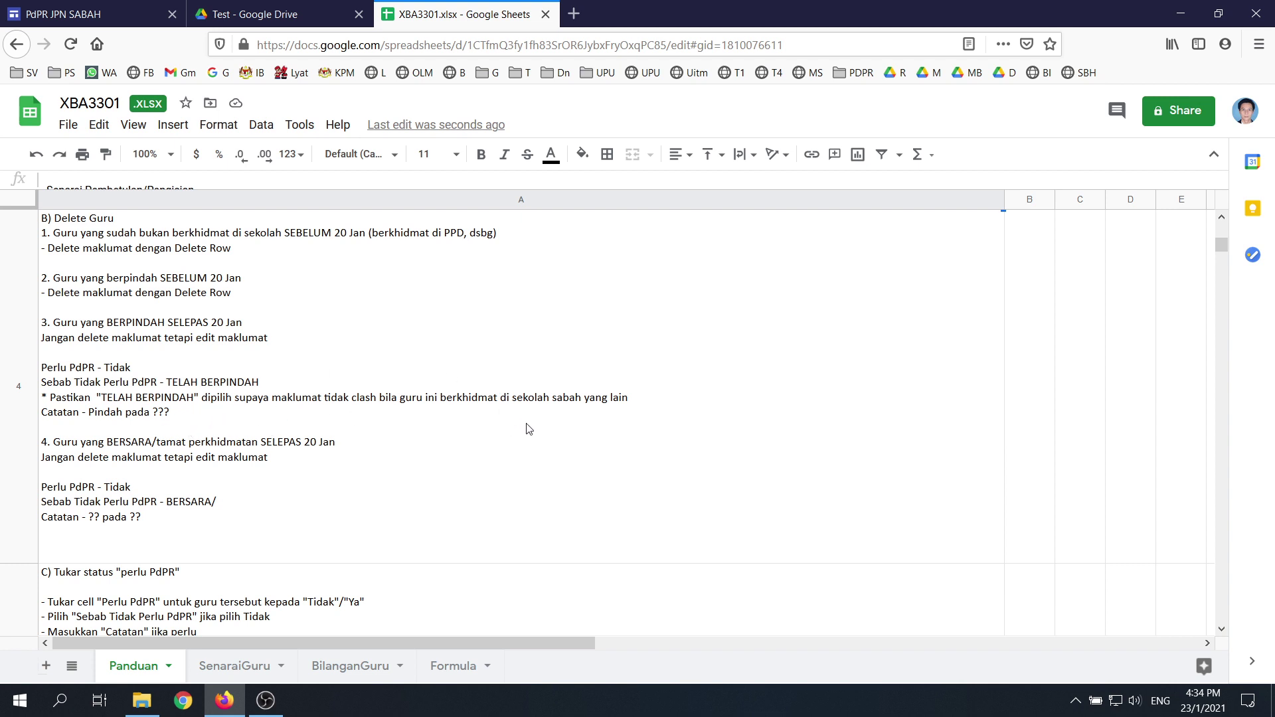
left_click(229, 670)
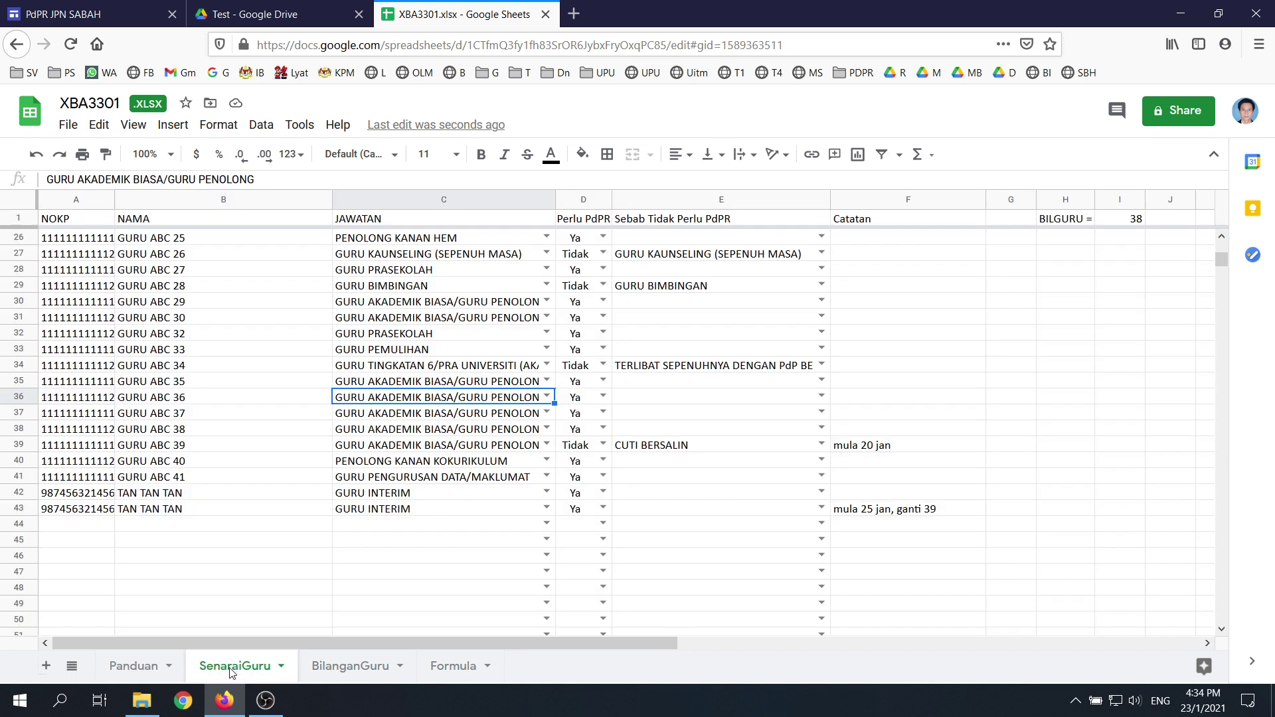
Mark GURU ABC 36 as Tidak with reason TELAH BERPINDAH, then view the Panduan guide
left_click(603, 397)
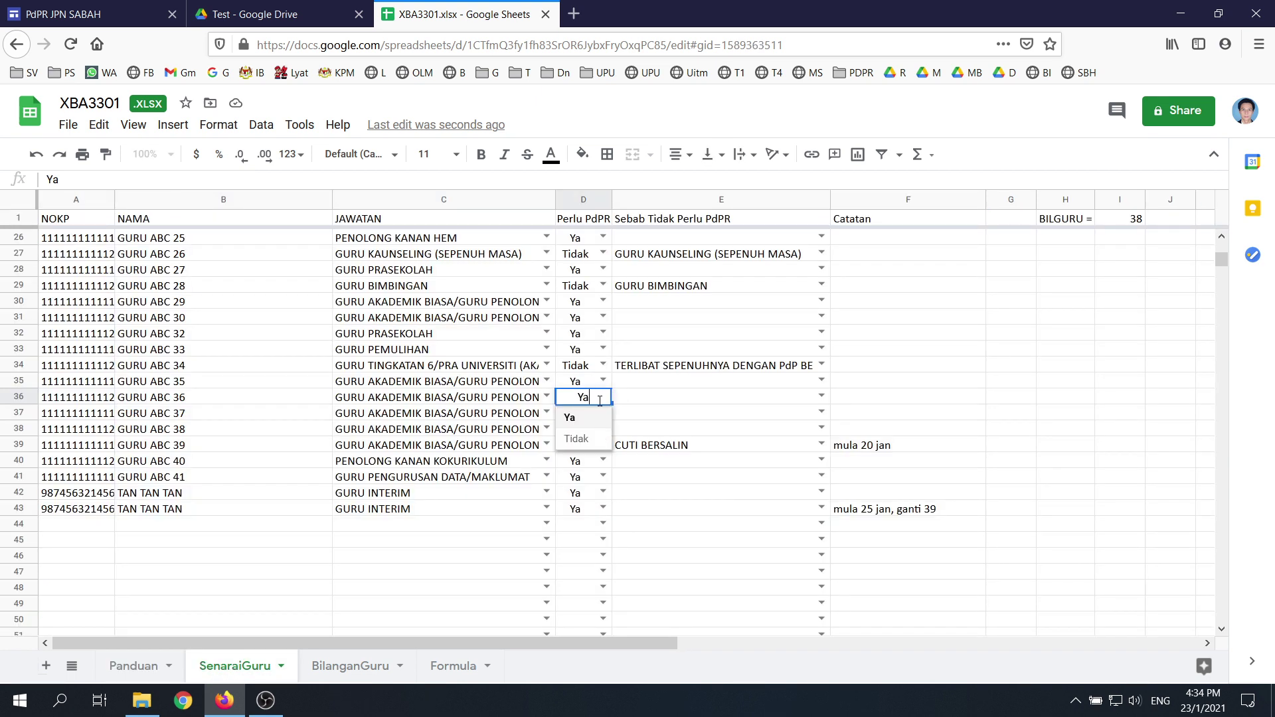
left_click(468, 403)
left_click(735, 398)
left_click(821, 396)
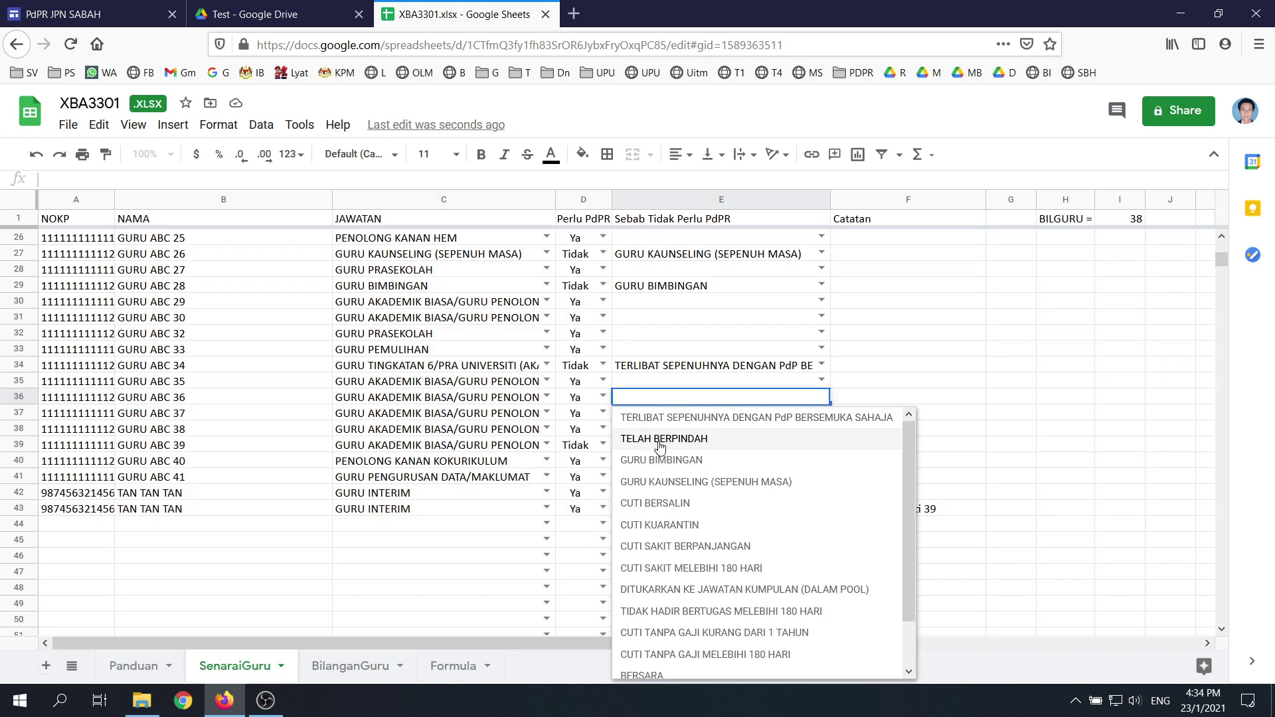
left_click(660, 439)
left_click(603, 397)
left_click(582, 437)
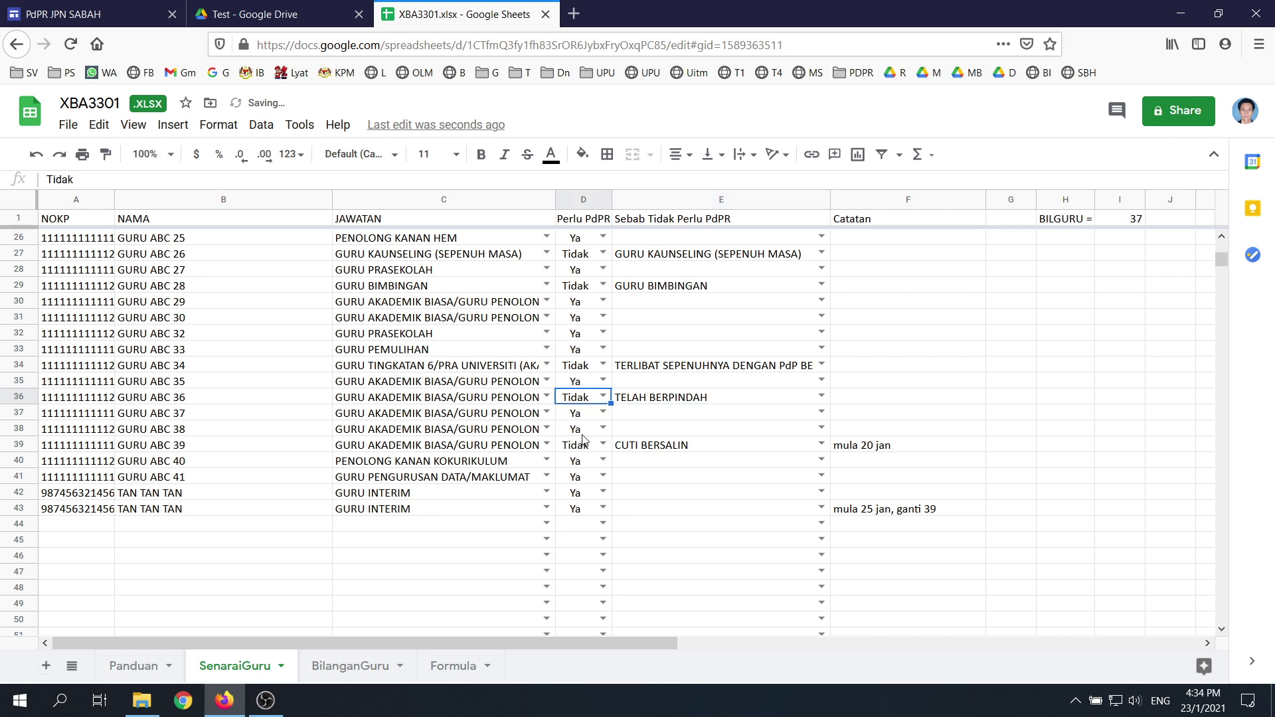
left_click(861, 397)
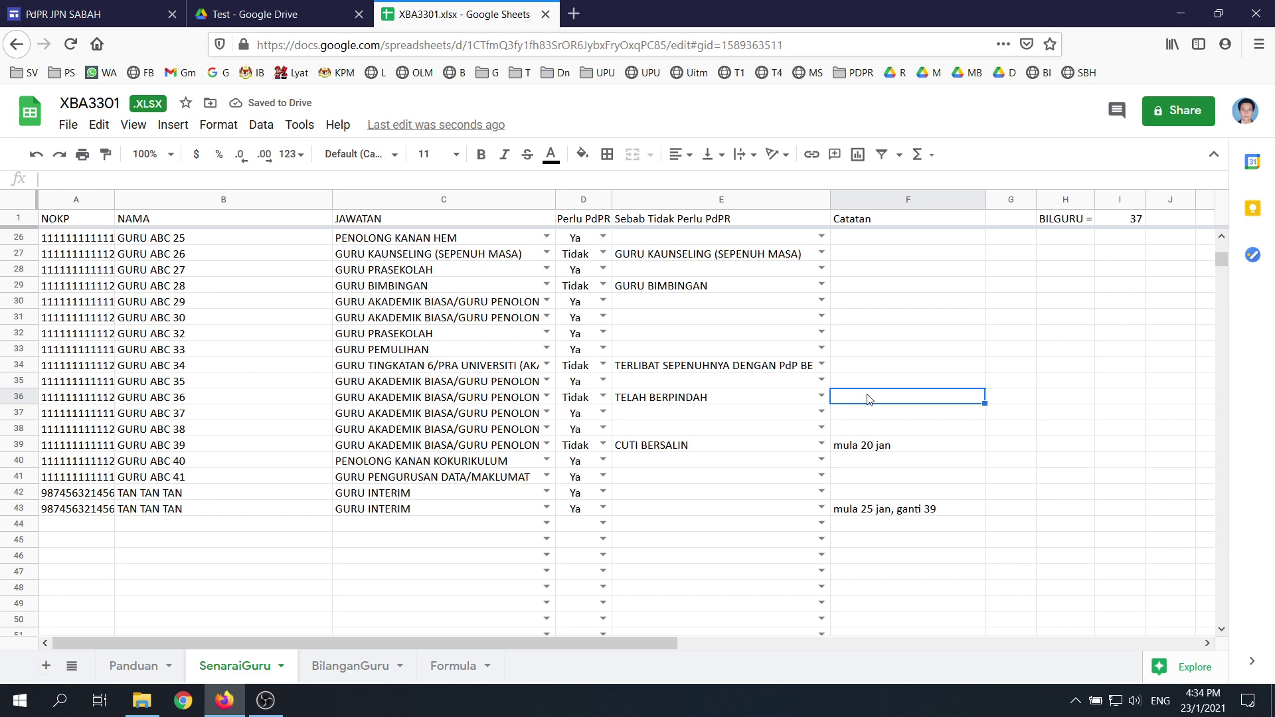
left_click(162, 666)
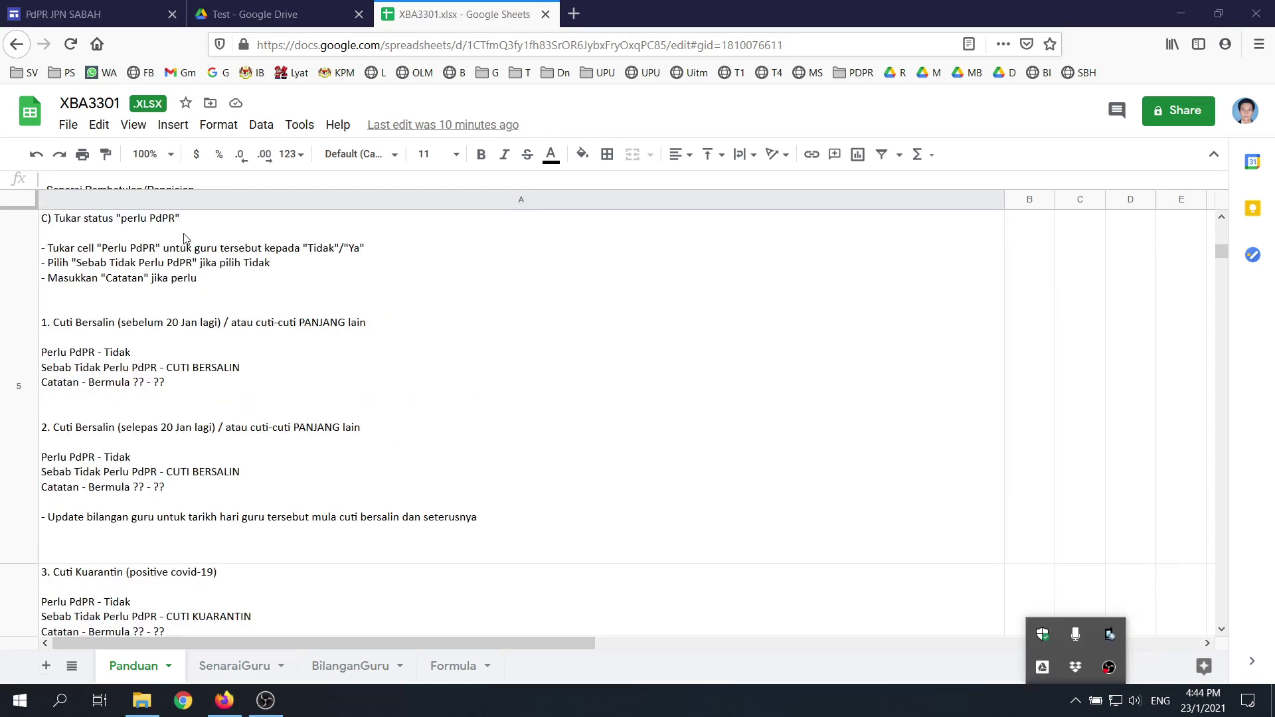
Read the Panduan change-status guidance, then return to the SenaraiGuru teacher list
left_click(84, 242)
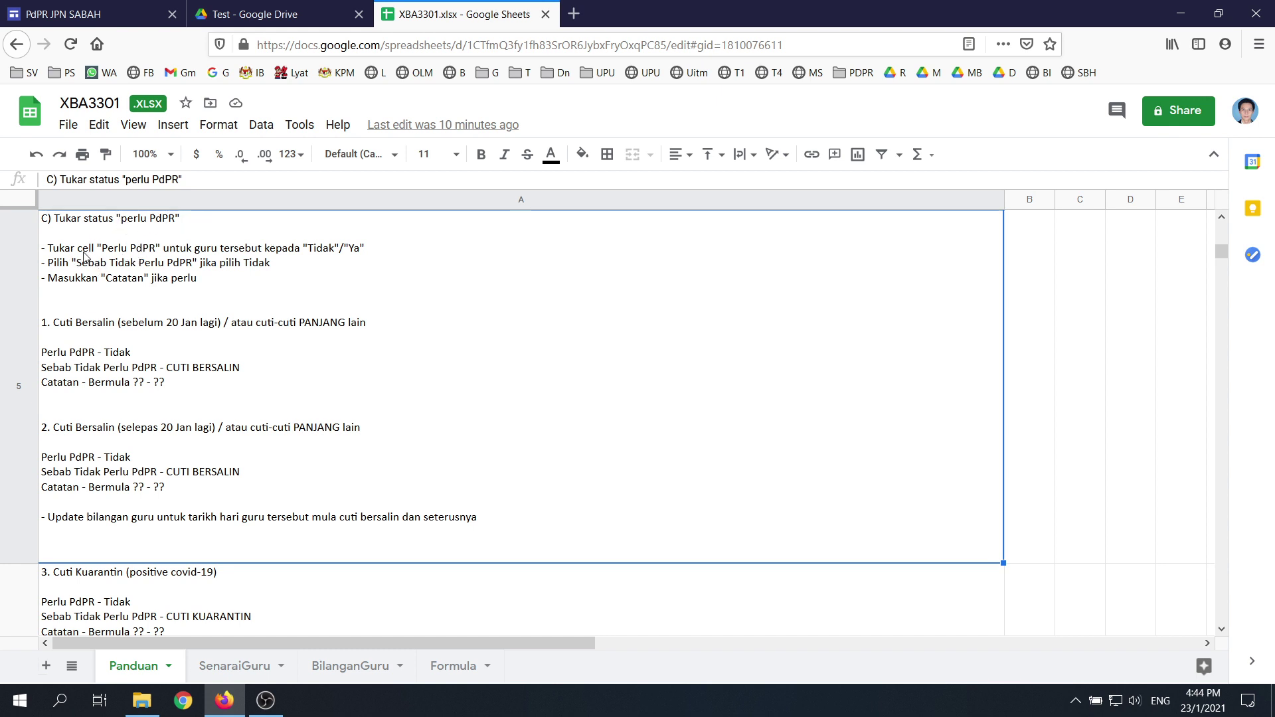
left_click(240, 667)
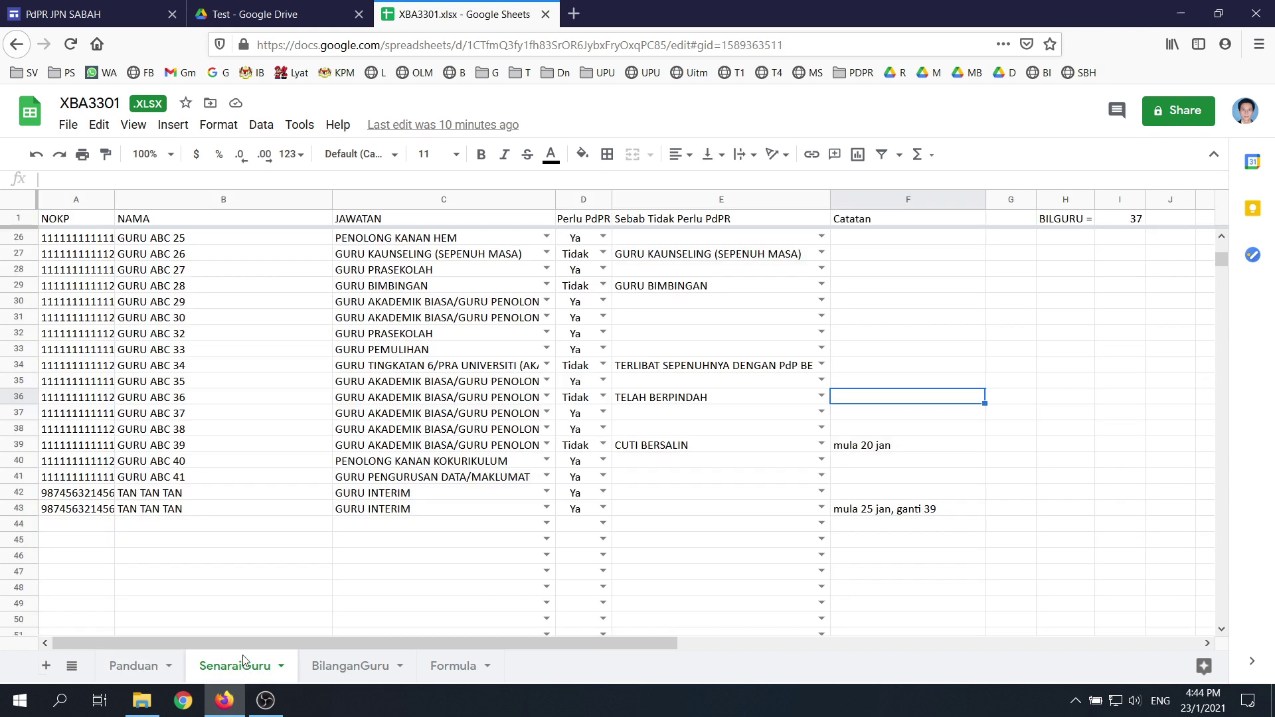
left_click(157, 668)
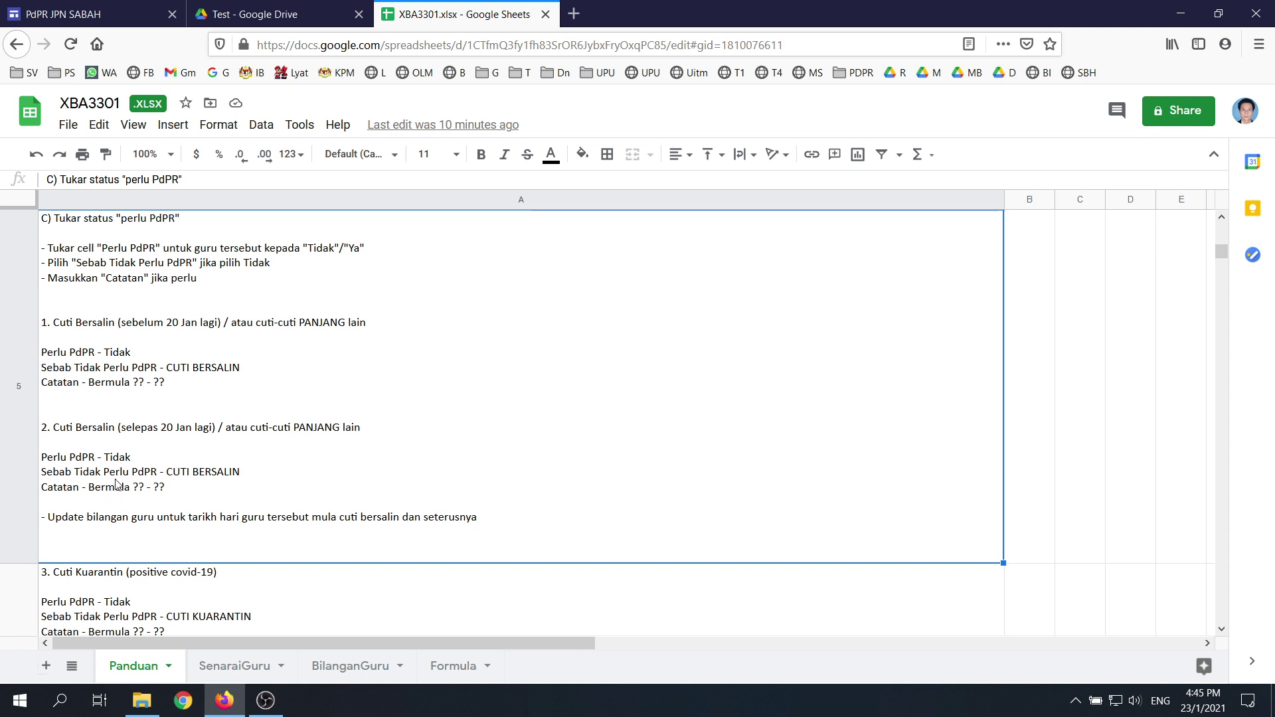
left_click(235, 666)
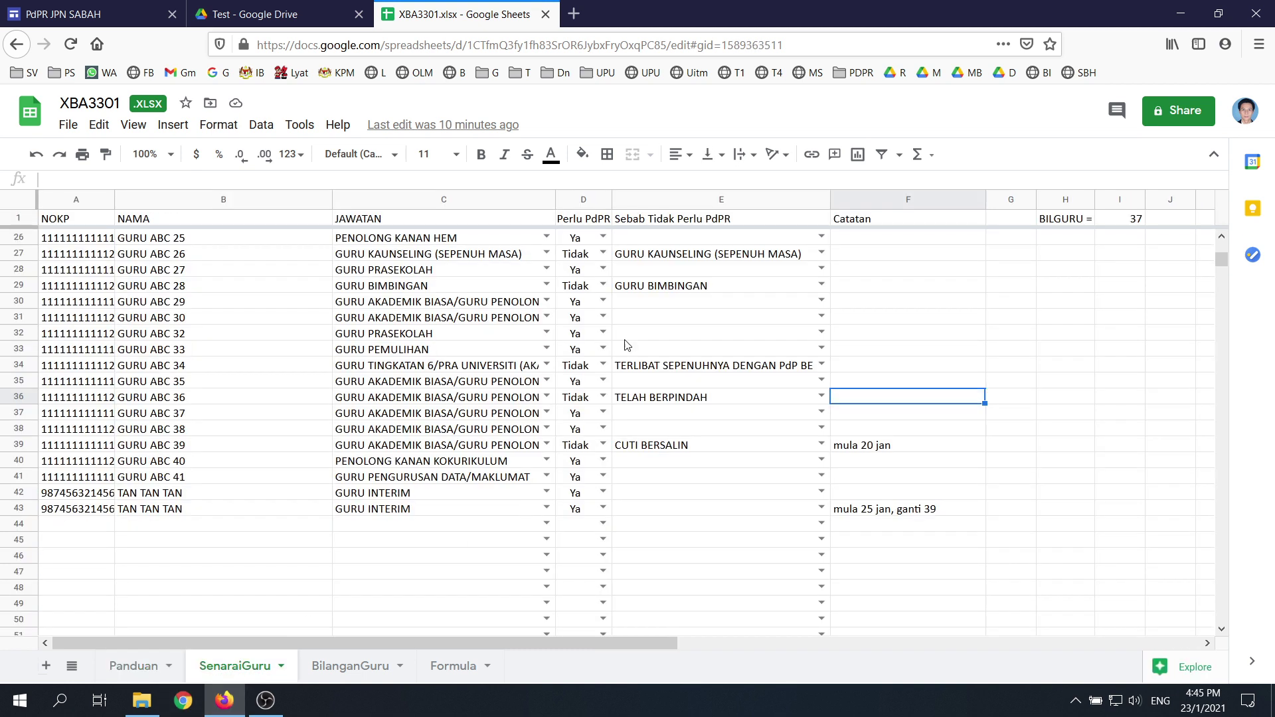
Mark GURU ABC 17 in row 18 as Tidak with reason CUTI BERSALIN
scroll(639, 467, "up", 4)
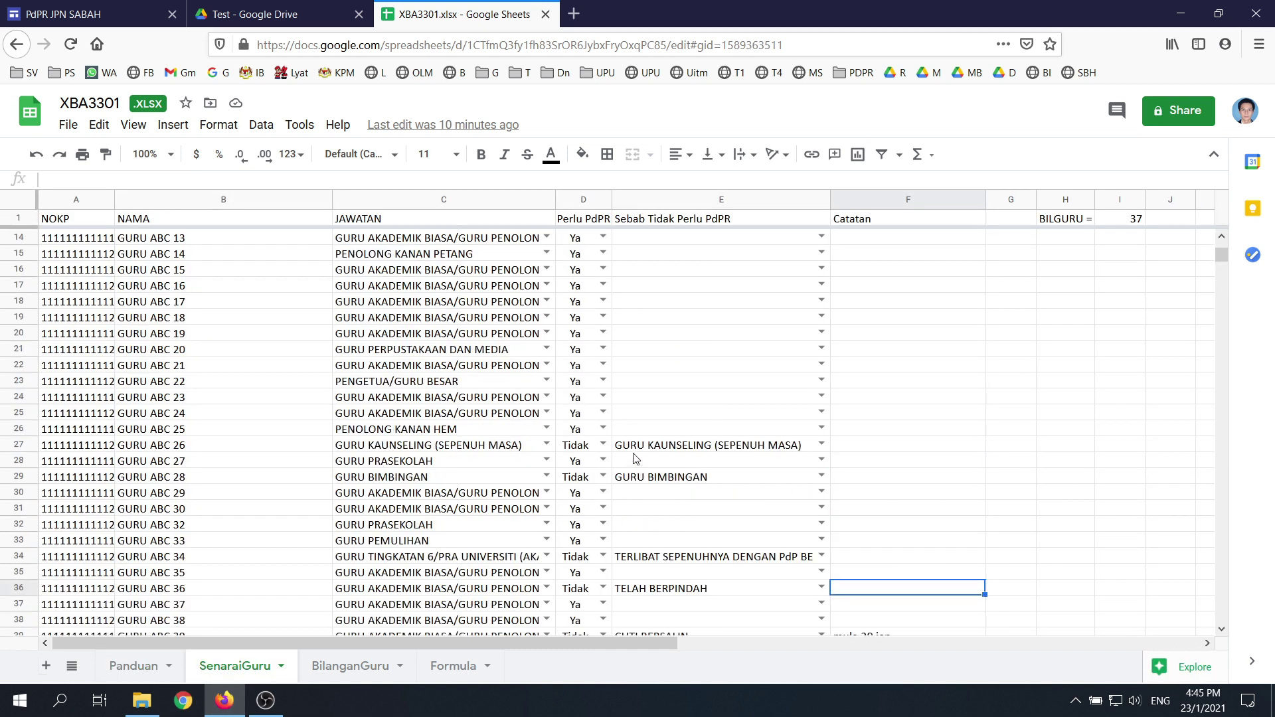
left_click(603, 303)
left_click(590, 344)
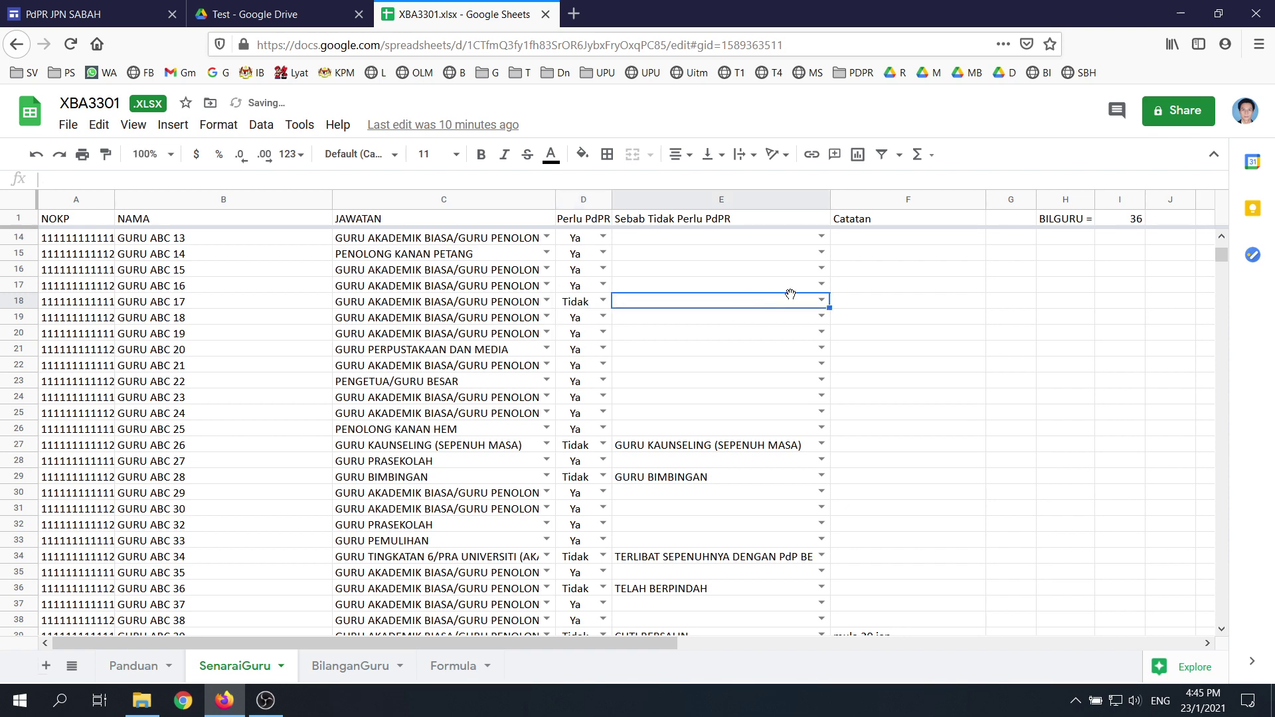
left_click(820, 302)
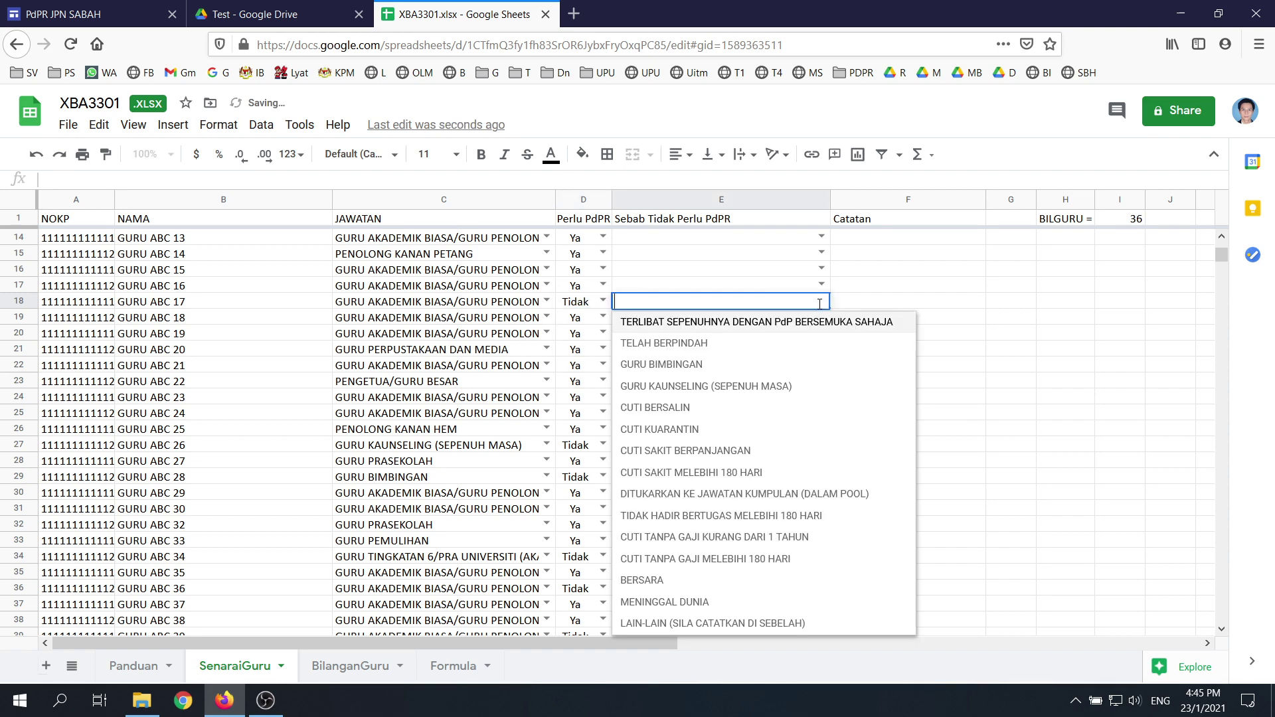
left_click(674, 408)
Add the note 'Mula 30 jan' for GURU ABC 17, then view the Panduan guide
left_click(868, 309)
type("M")
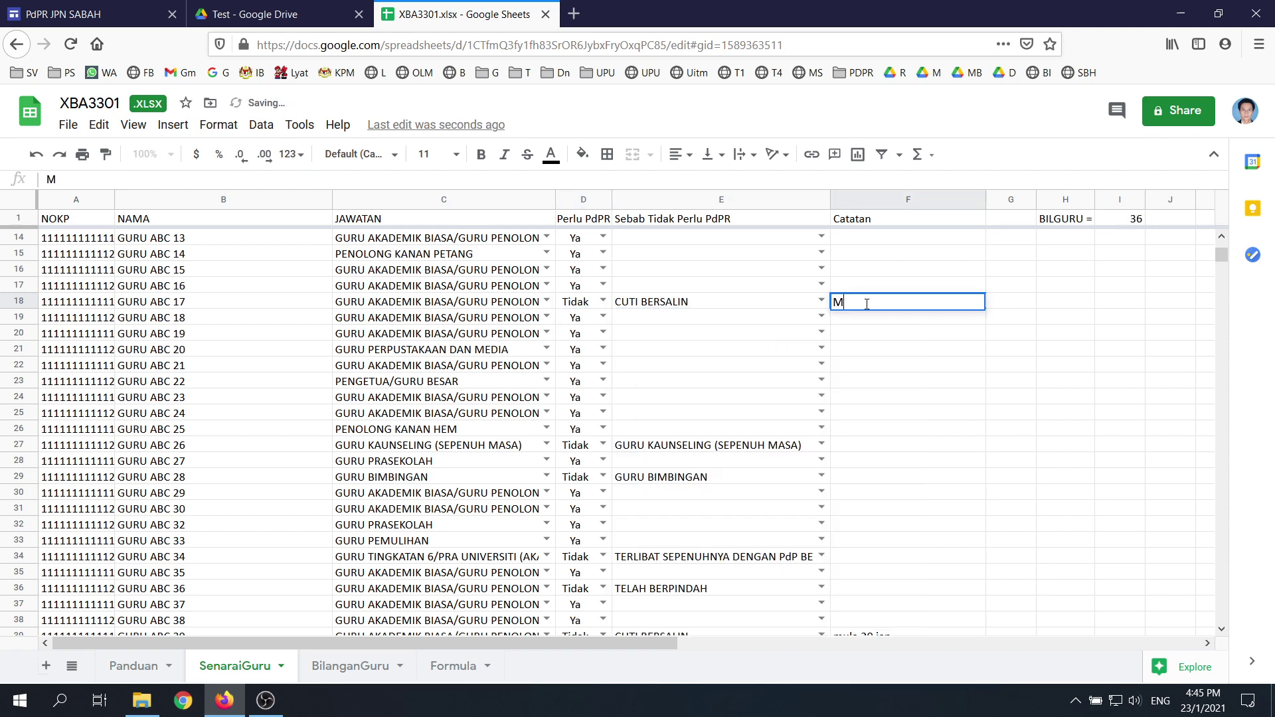
type("ula 30 jan")
key("Return")
left_click(870, 302)
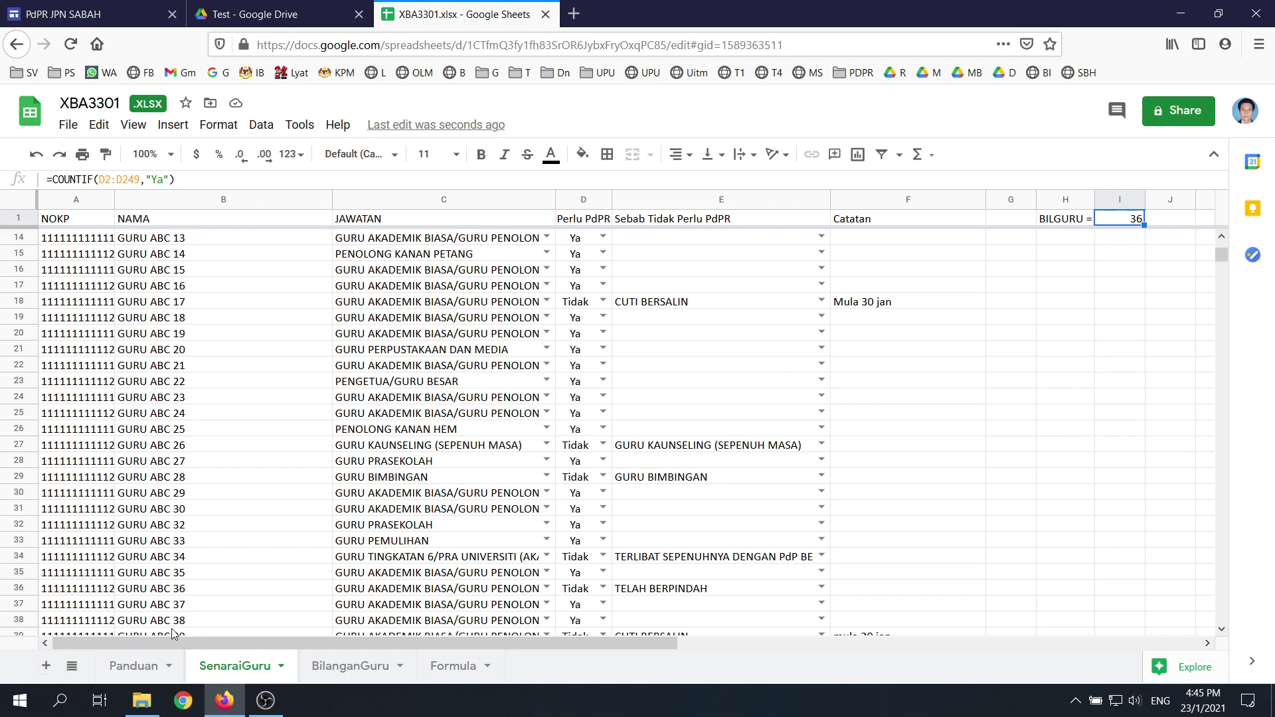
left_click(134, 665)
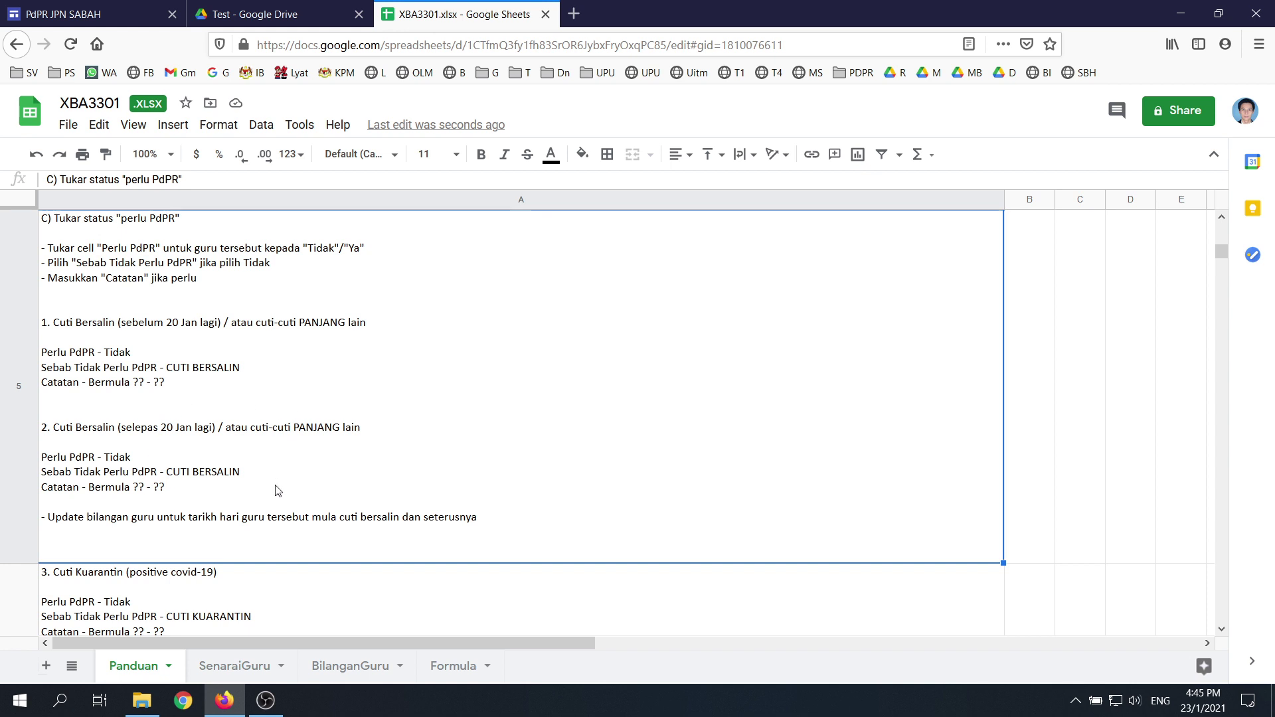
Read Panduan guide items 3 to 7, then return to the SenaraiGuru list
left_click(252, 666)
left_click(153, 675)
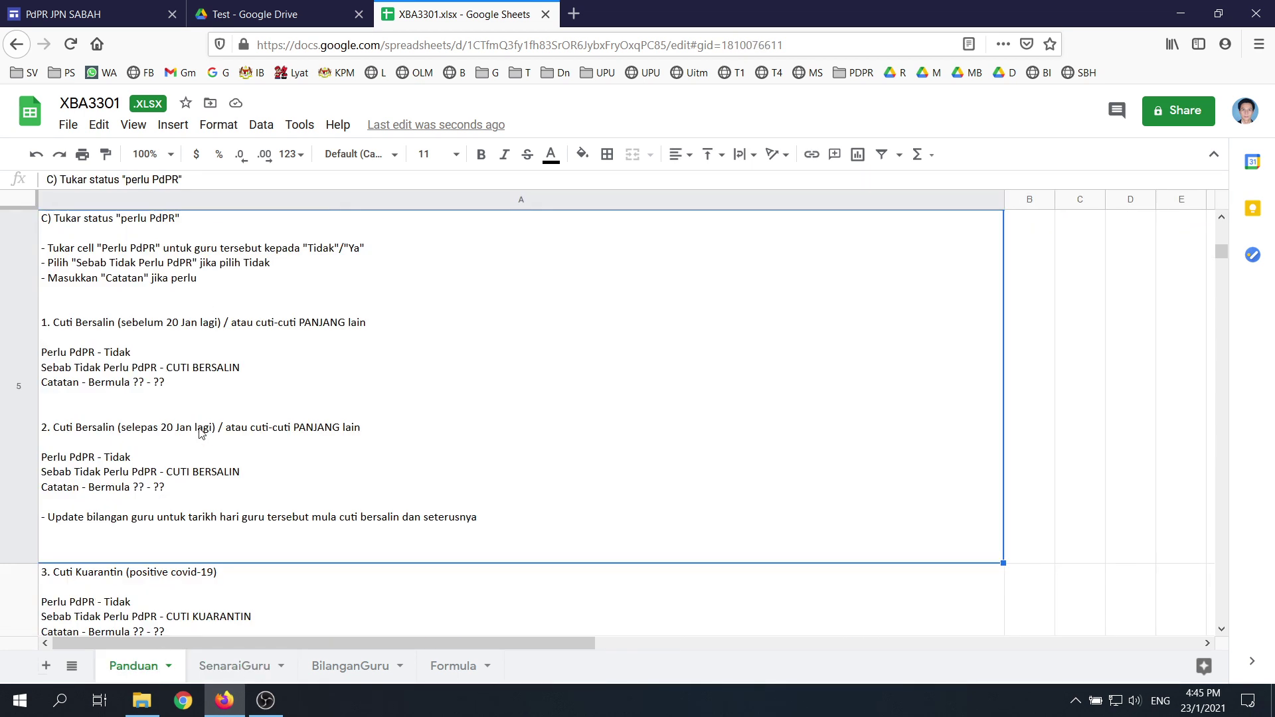
scroll(286, 475, "down", 1)
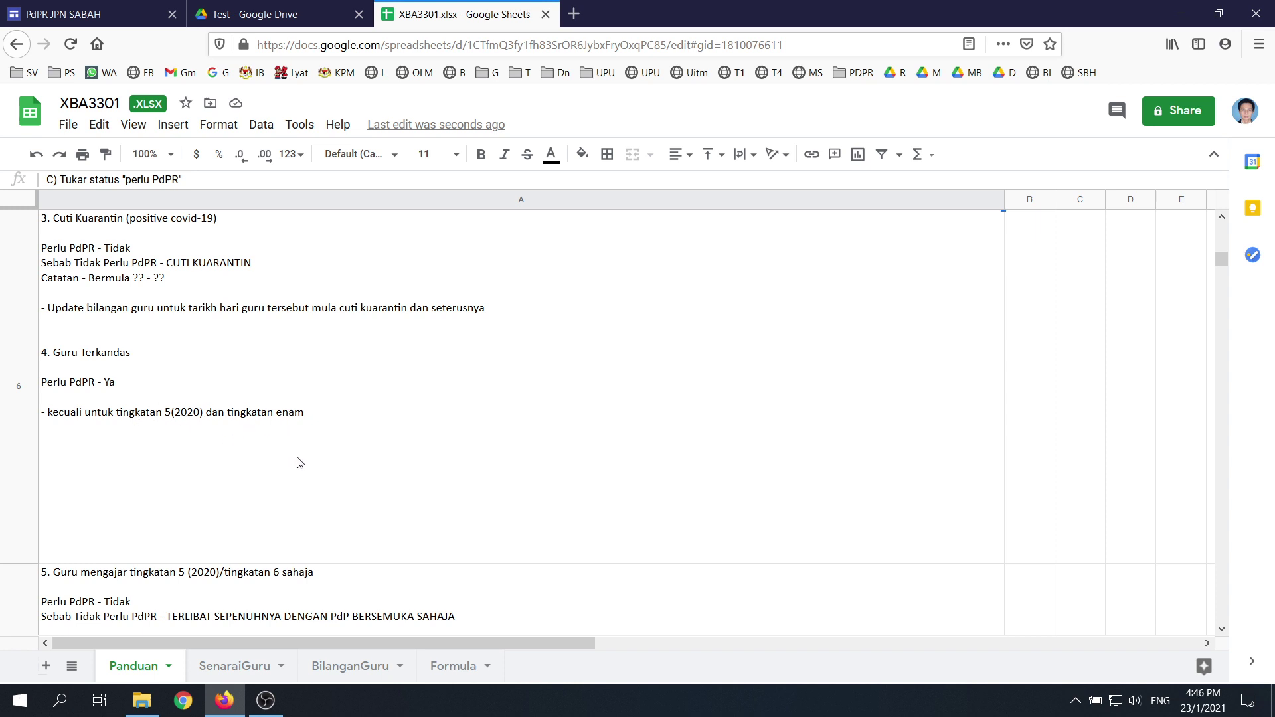
scroll(373, 461, "down", 1)
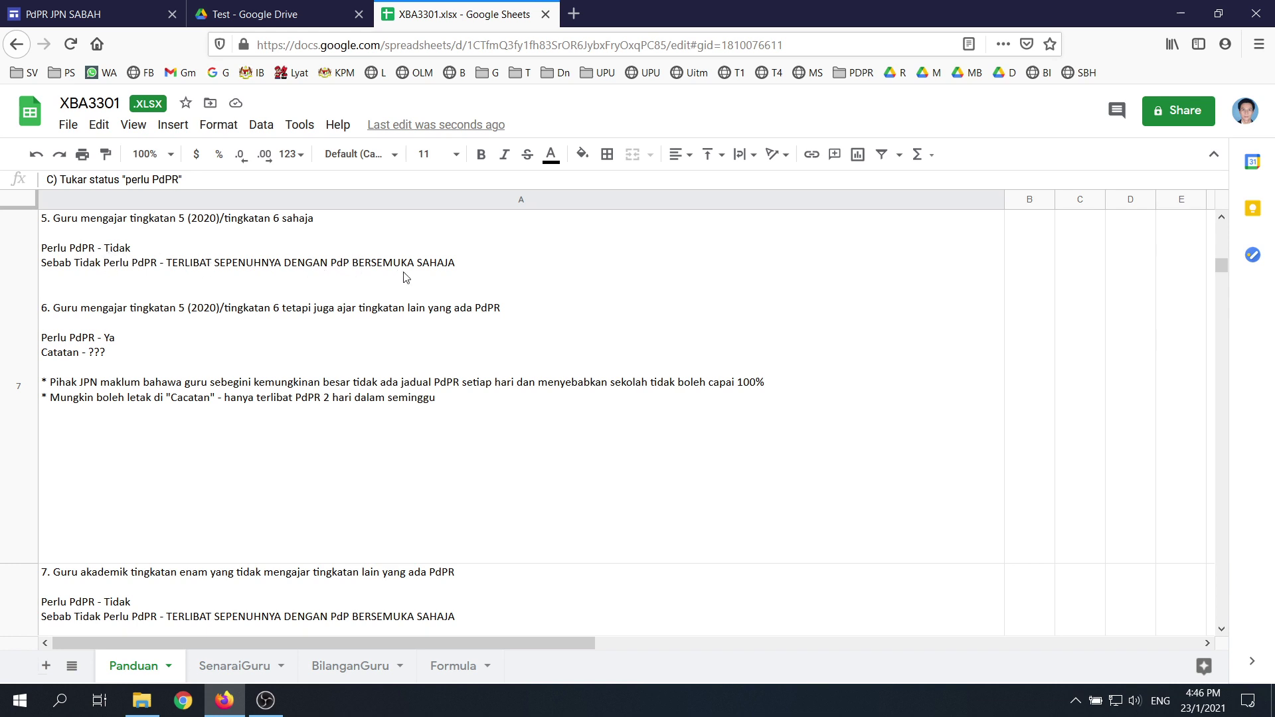
left_click(258, 666)
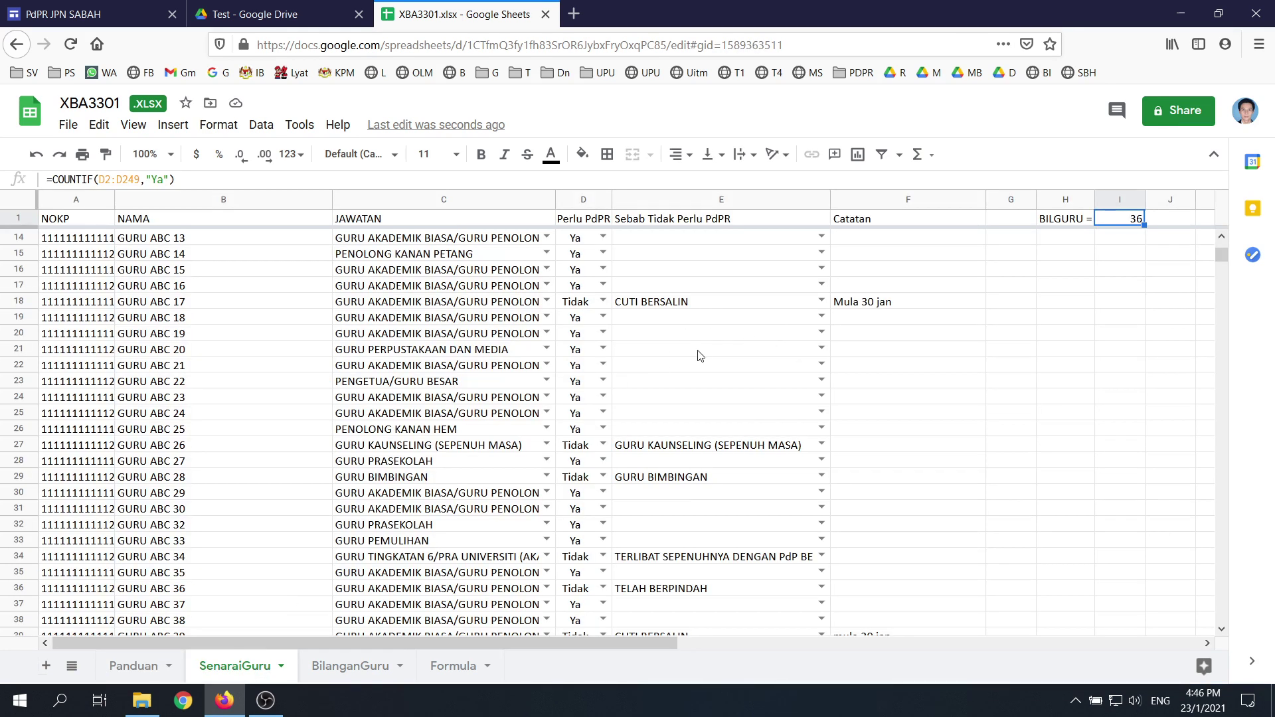
Mark GURU ABC 20, 21 and 22 as Tidak
left_click(602, 348)
left_click(577, 390)
left_click(603, 365)
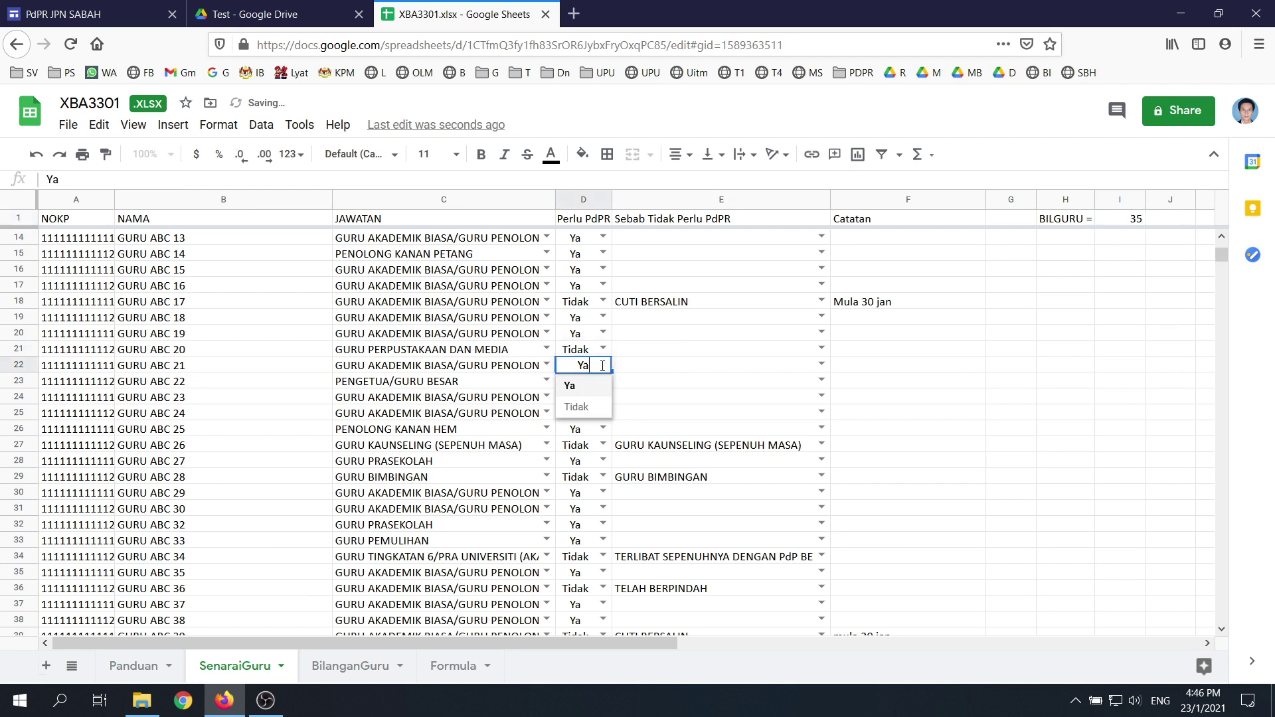
left_click(576, 406)
left_click(603, 381)
left_click(576, 422)
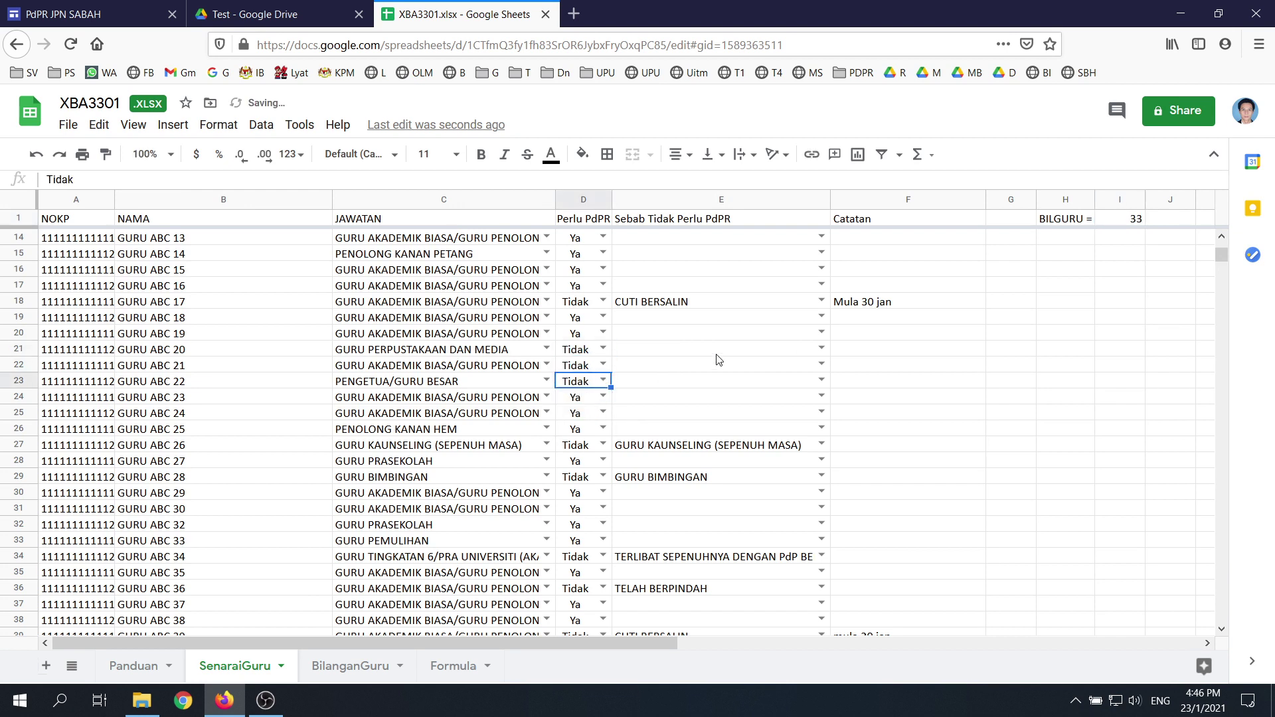
Give GURU ABC 20–22 the reason TERLIBAT SEPENUHNYA DENGAN PdP BERSEMUKA SAHAJA, then view BilanganGuru
left_click(725, 344)
left_click(822, 348)
left_click(741, 370)
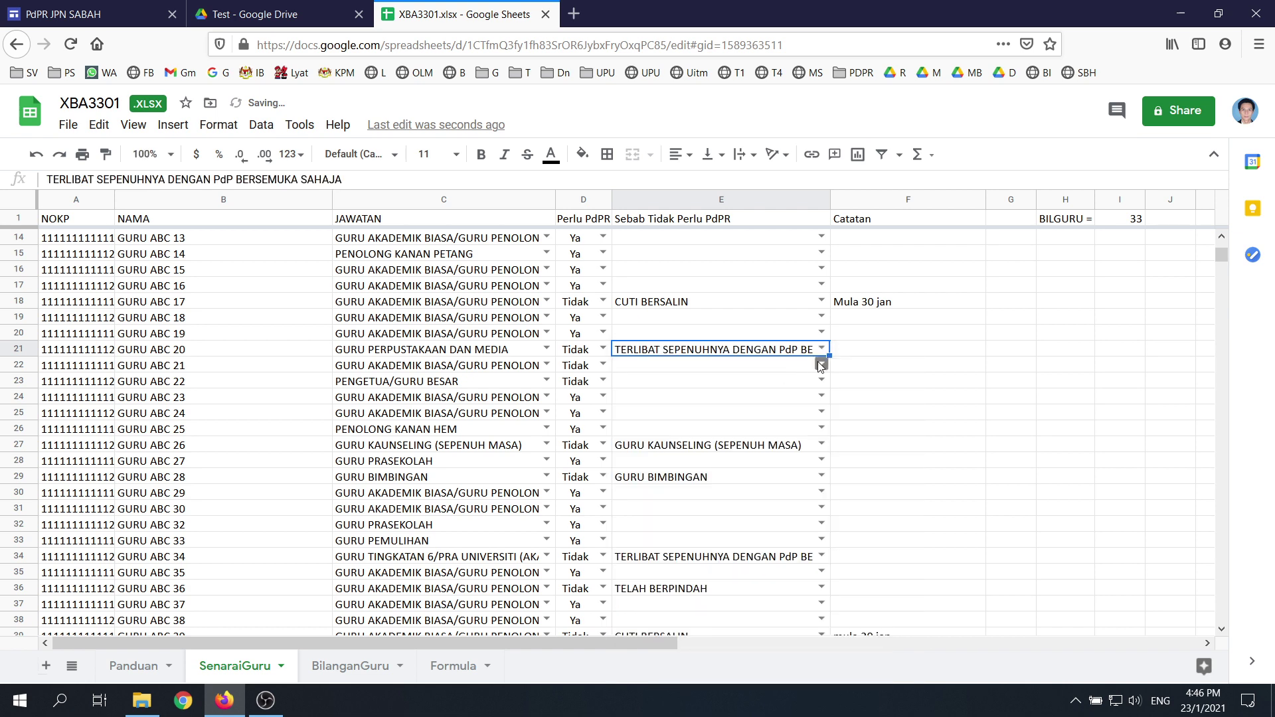
left_click(822, 364)
left_click(739, 385)
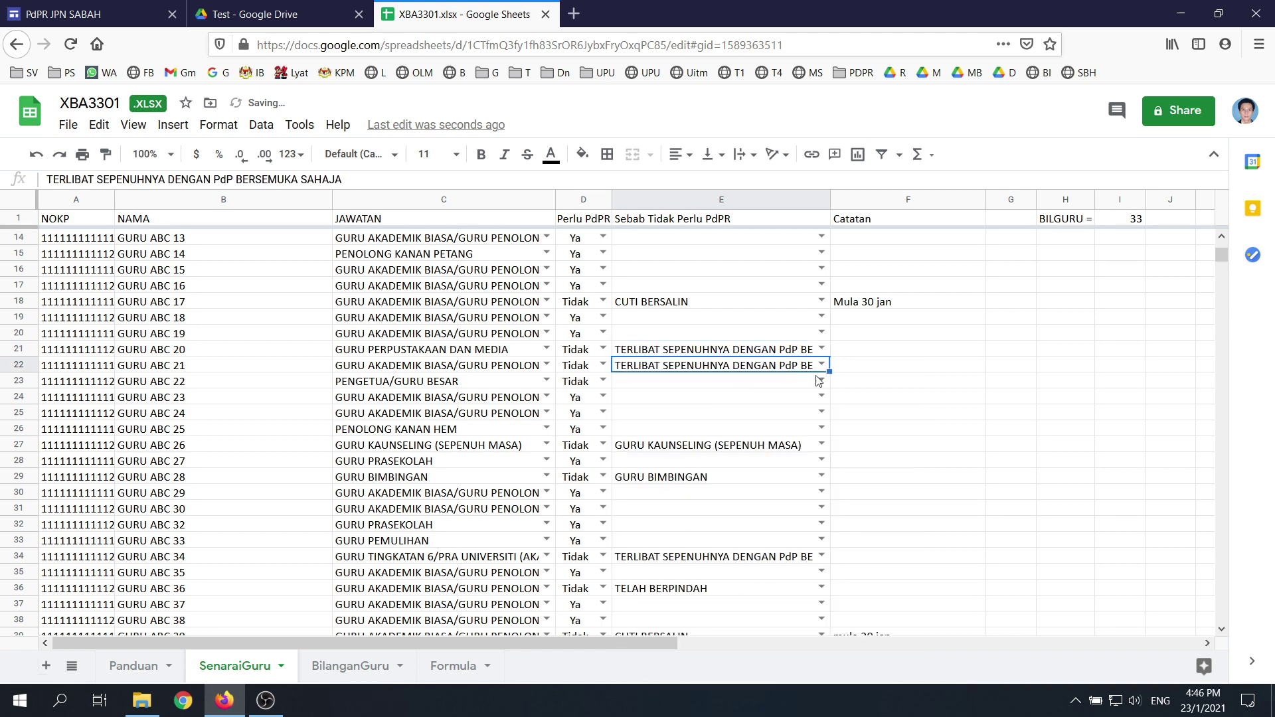
left_click(819, 380)
left_click(722, 404)
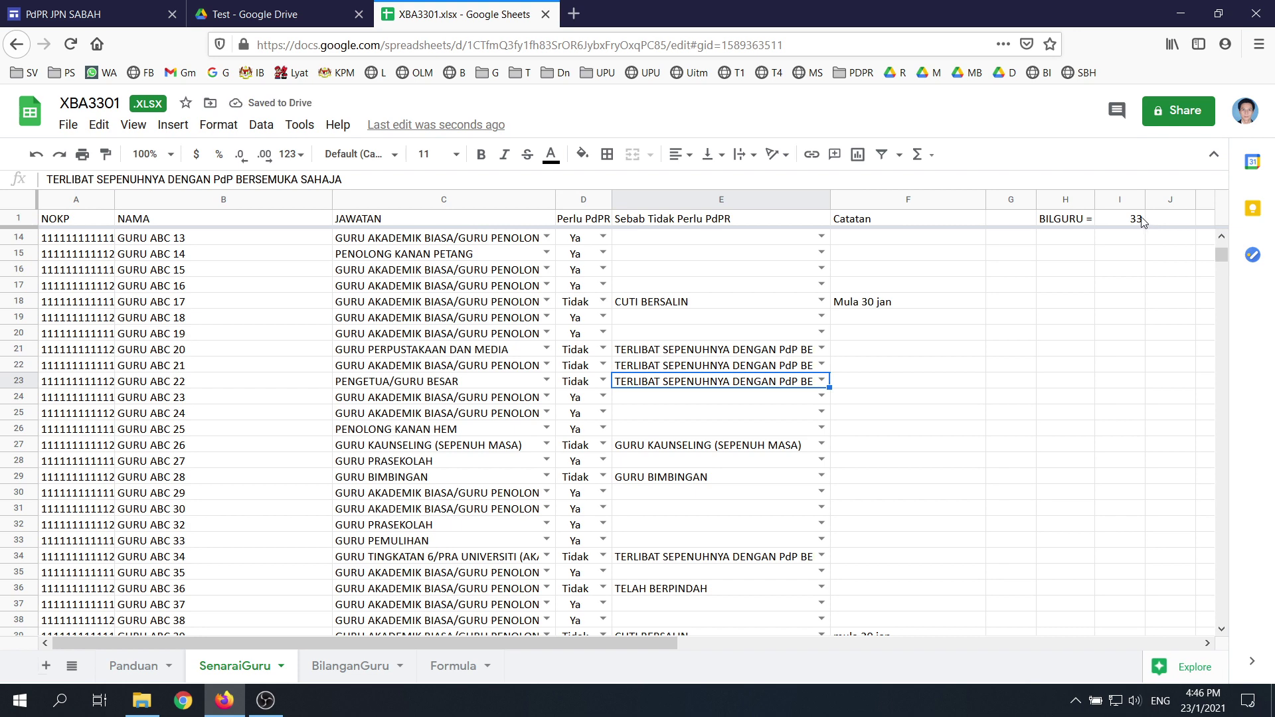
left_click(350, 666)
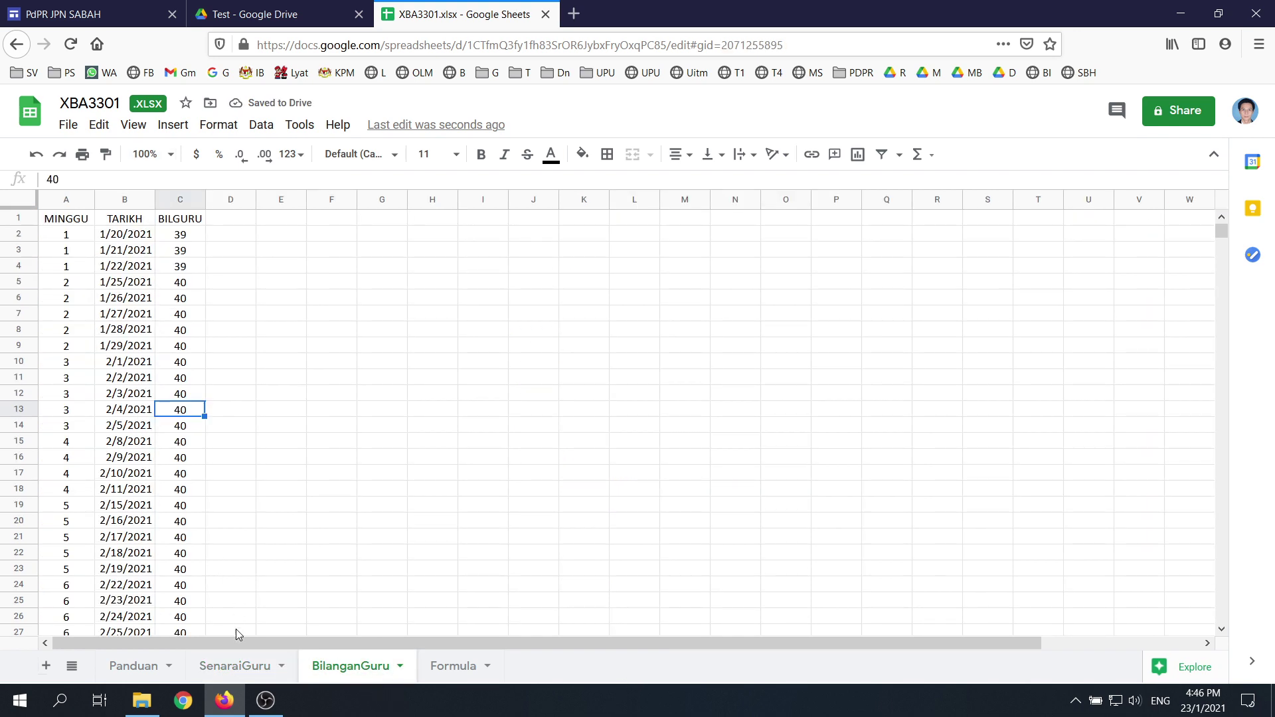
Pass through SenaraiGuru to read the Panduan notes on tingkatan 5 and 6 teachers
left_click(236, 667)
left_click(153, 669)
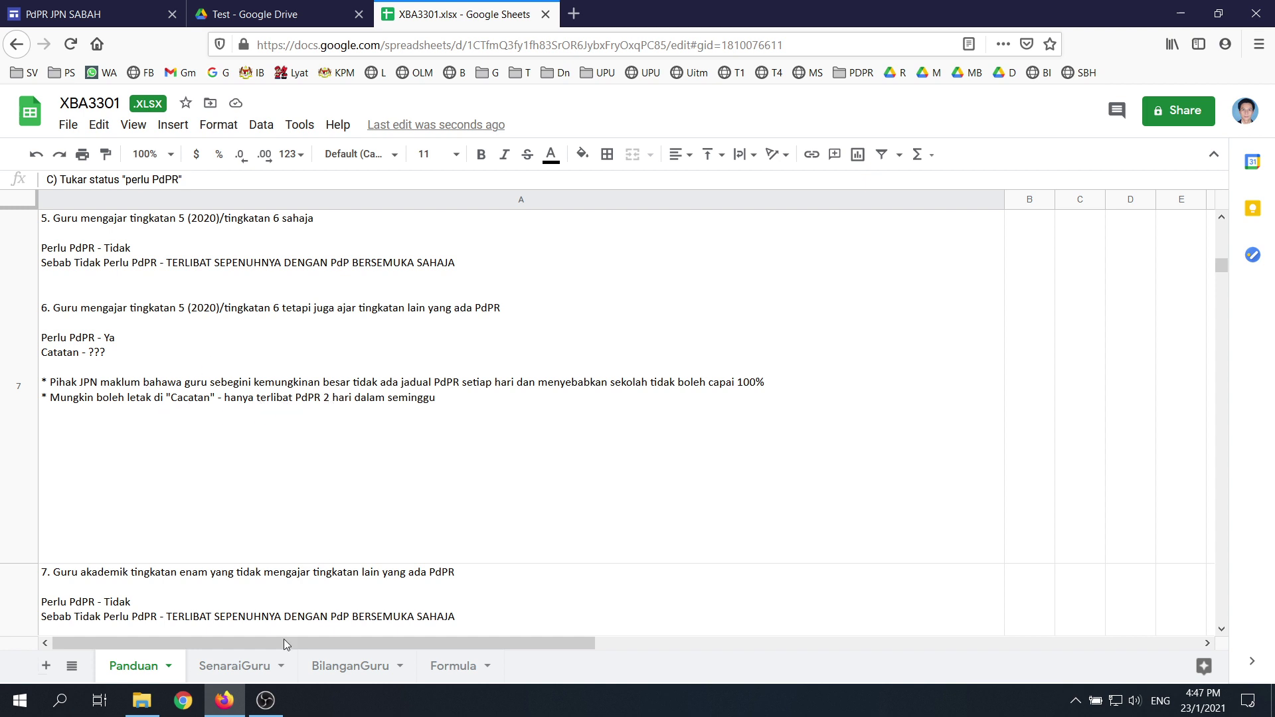
Note 'hanya 2 hari seminggu pdpr' in F23 for the PENGETUA/GURU BESAR, then read Panduan items 7–9
left_click(262, 664)
left_click(855, 386)
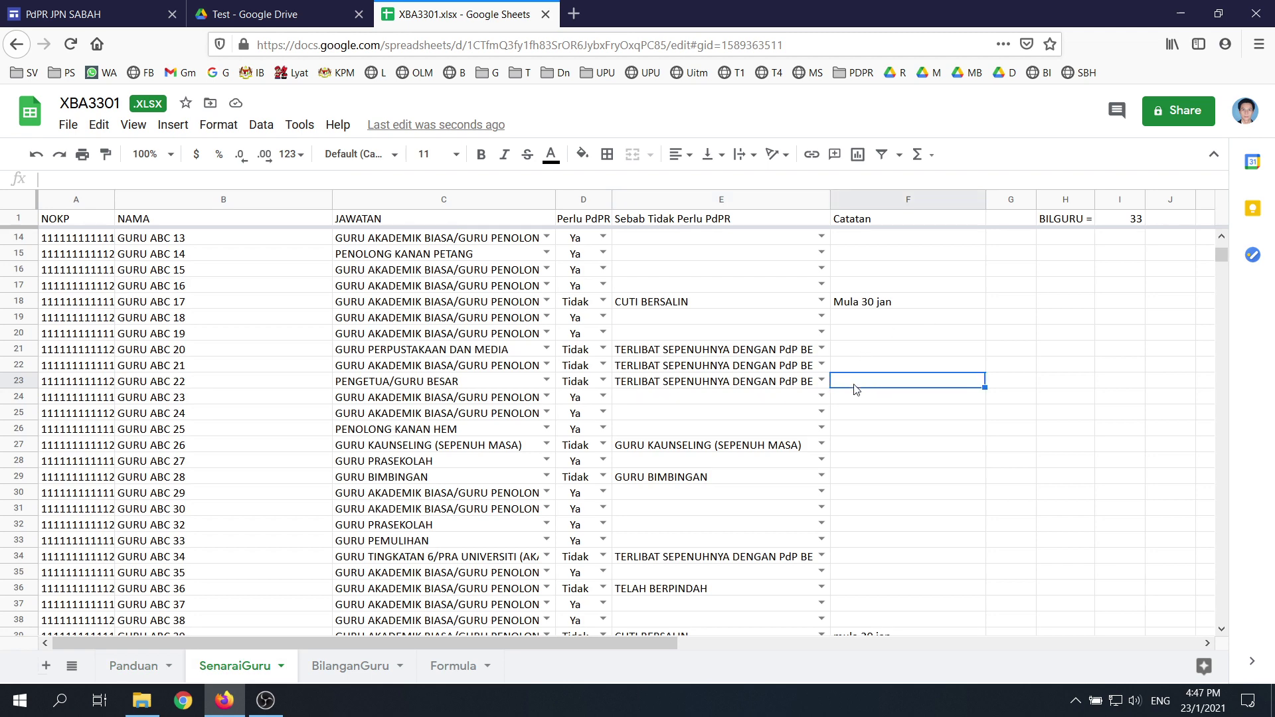
type("han")
key("BackSpace")
type("an")
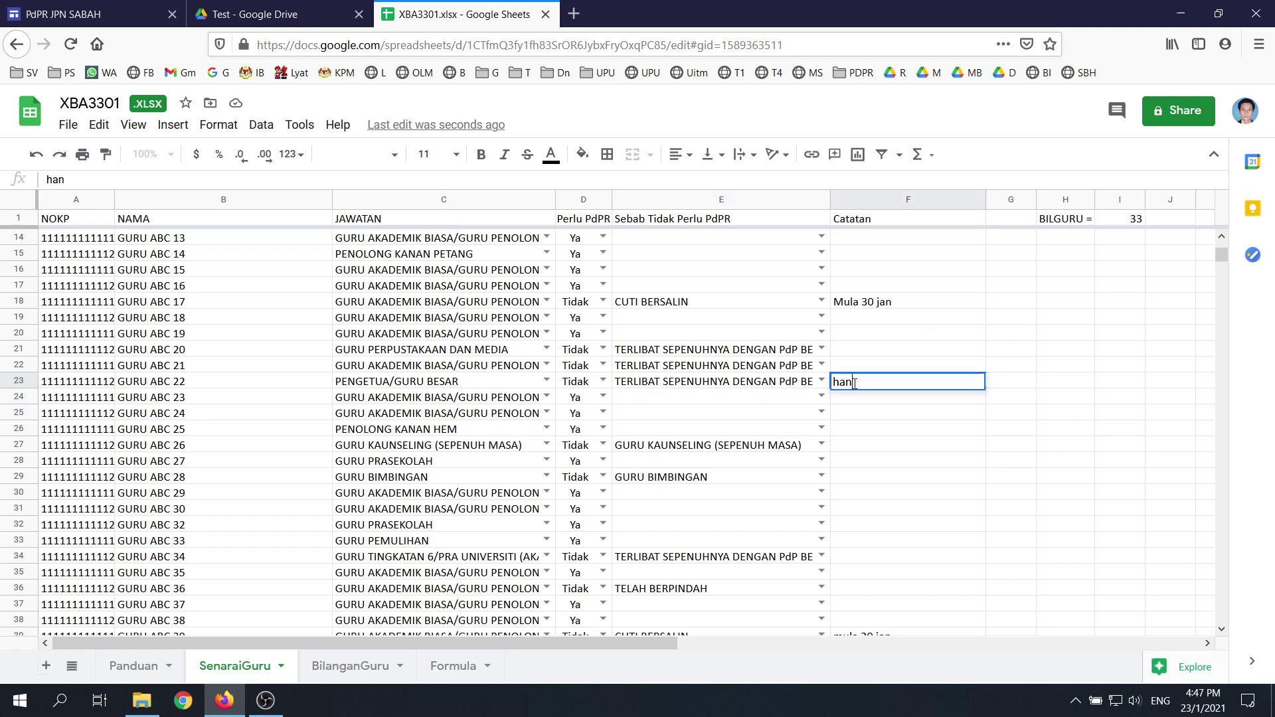
type("ya 2 hari seminggu pdp")
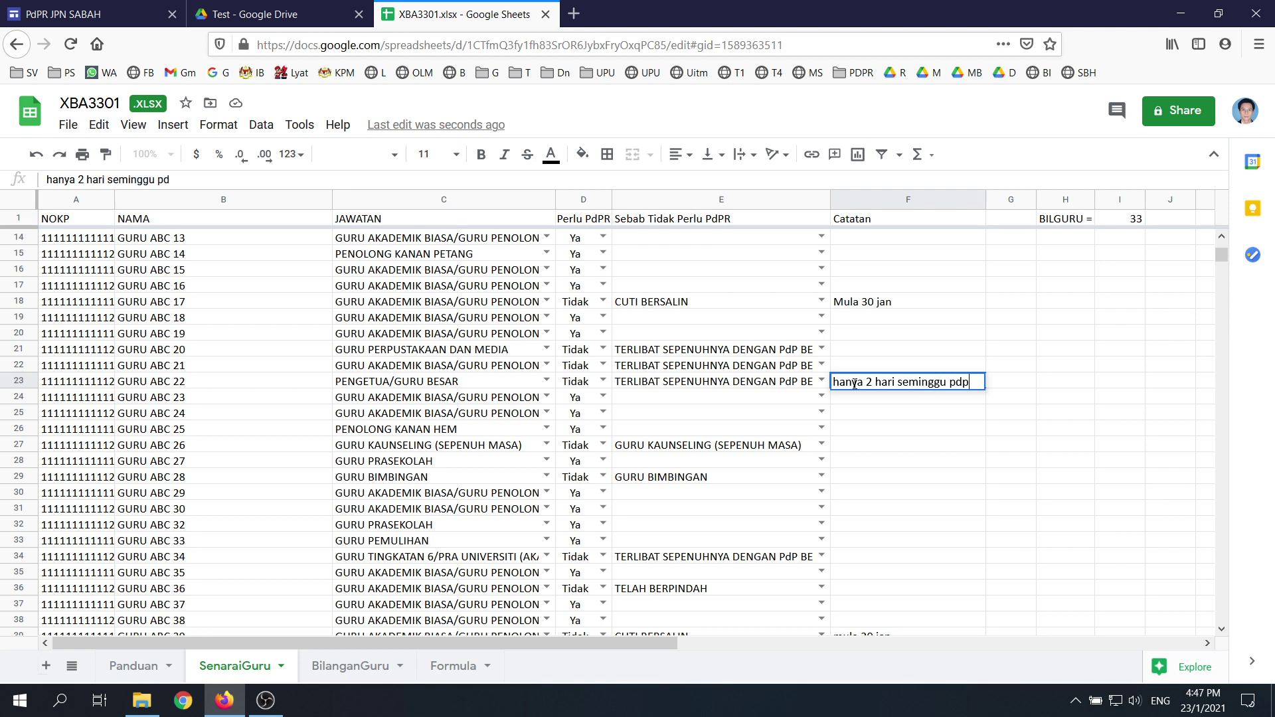
type("r")
key("Return")
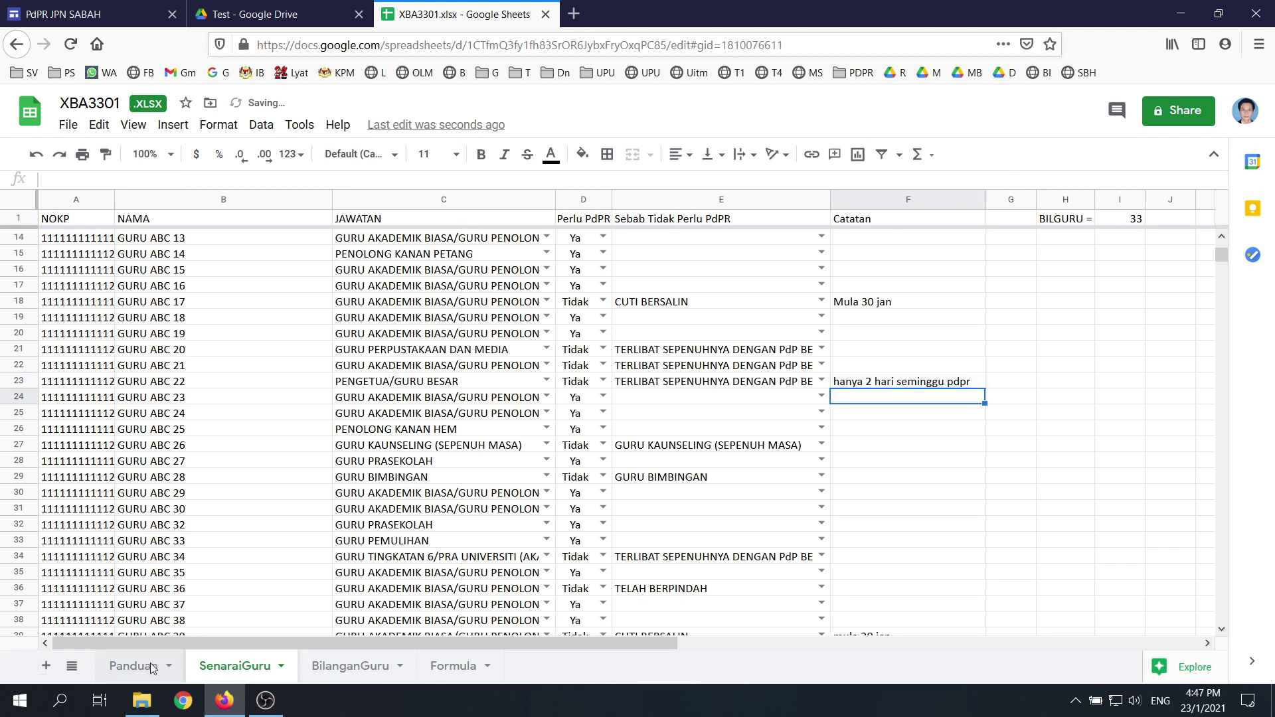
left_click(151, 662)
scroll(339, 369, "down", 2)
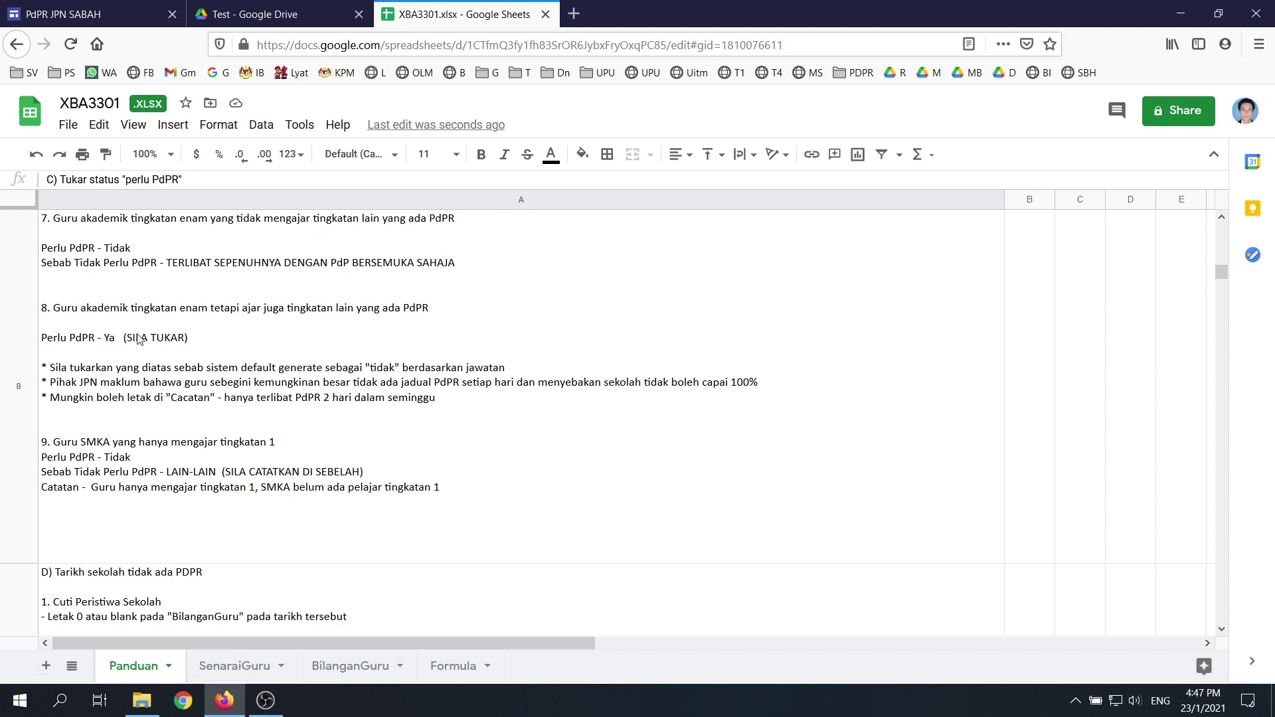
Inspect row 34's job title and reason options, leaving them unchanged
left_click(225, 674)
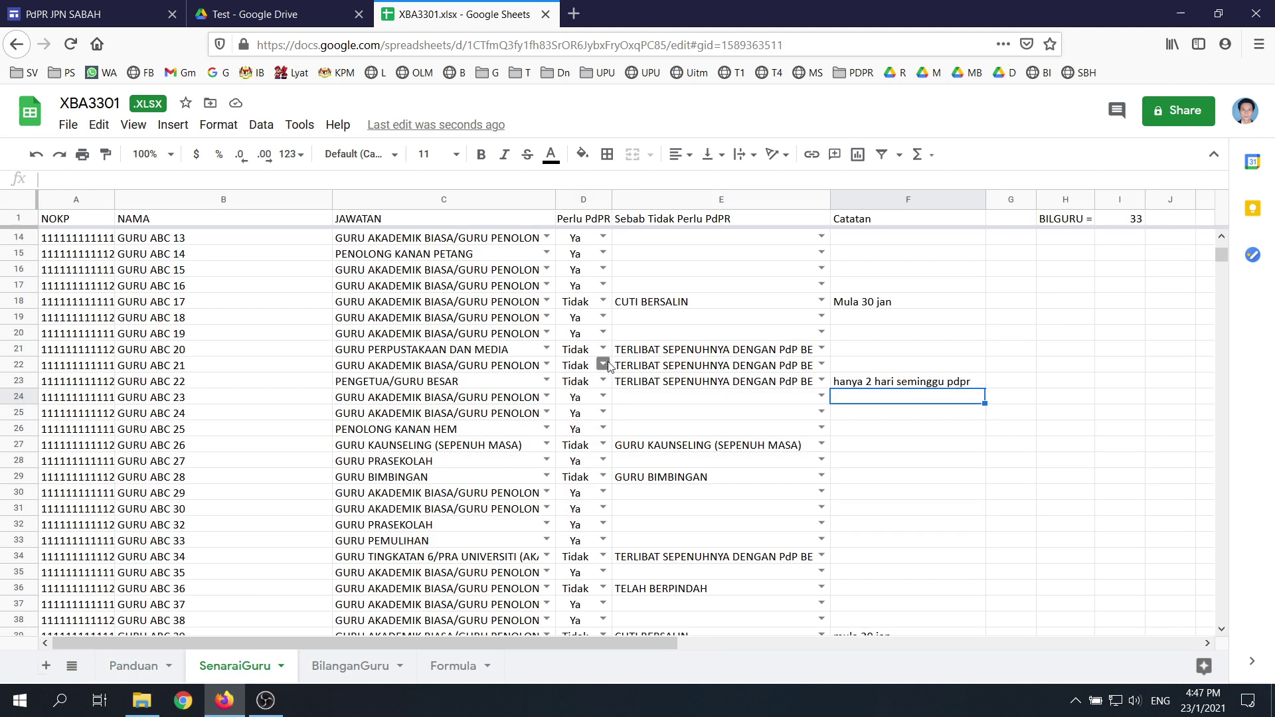
scroll(558, 352, "down", 2)
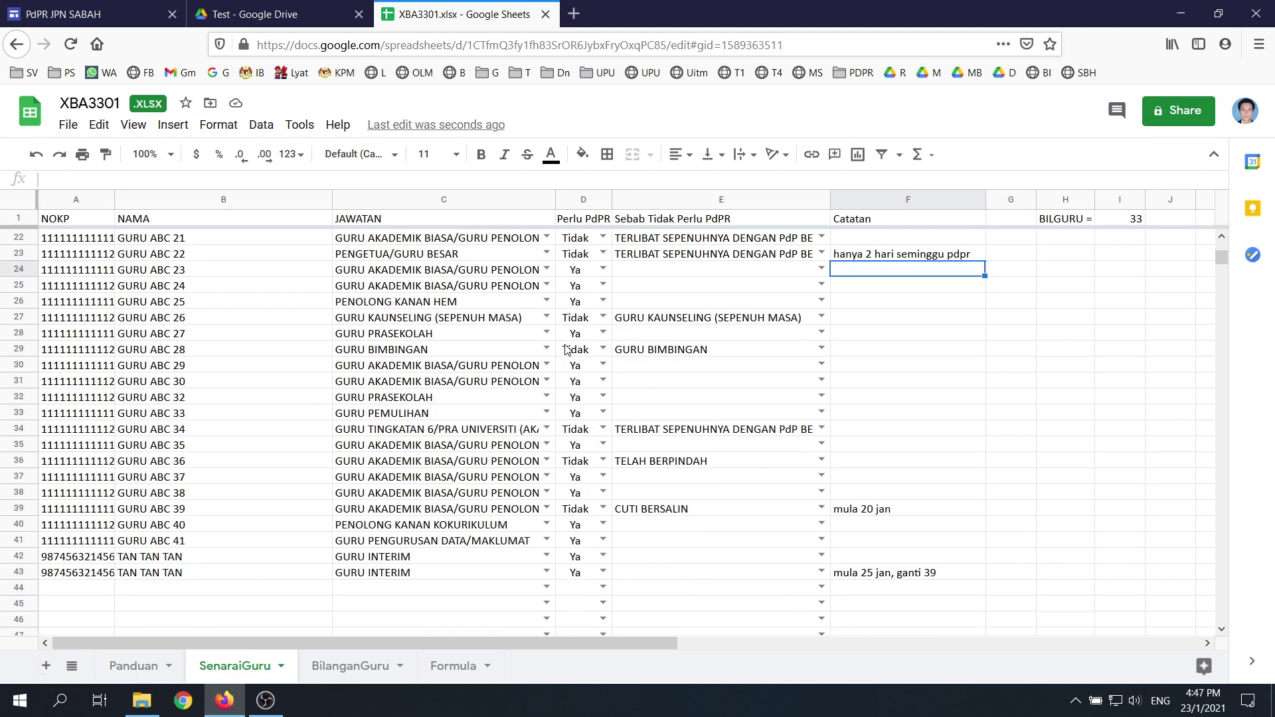
left_click(435, 430)
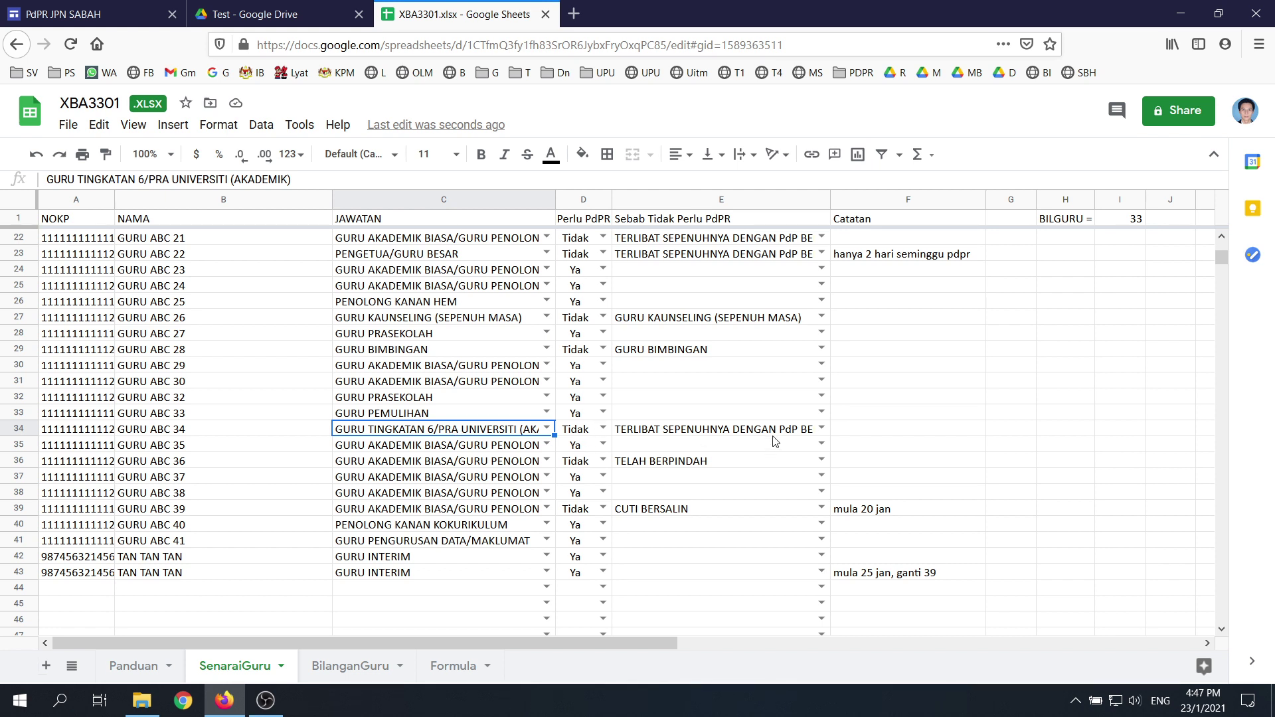
left_click(818, 430)
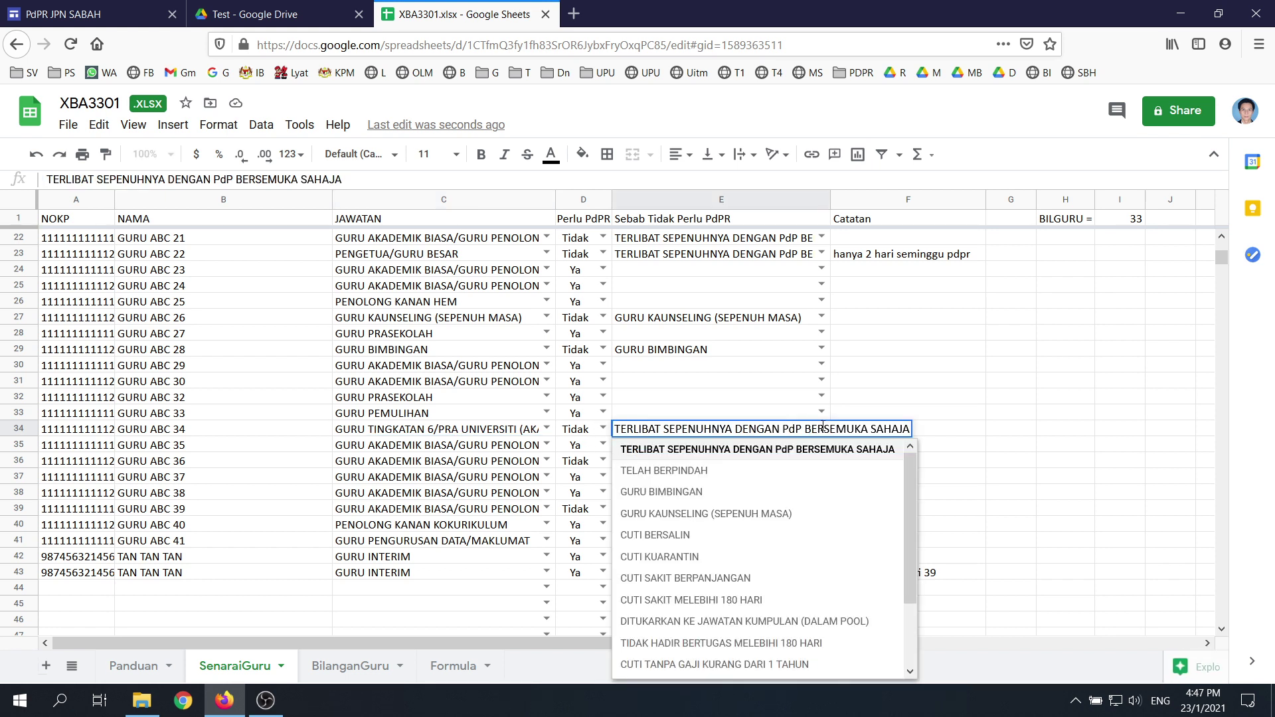
left_click(960, 416)
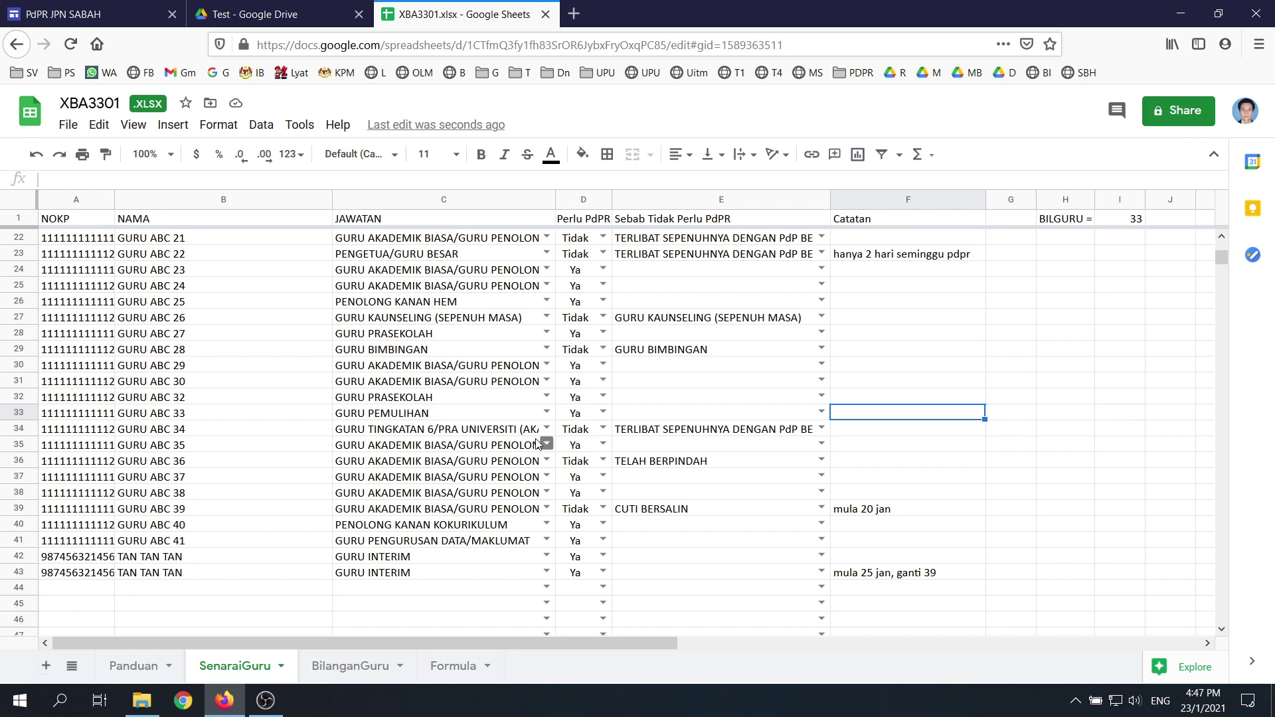
Revisit the Panduan guide, then return to the top of SenaraiGuru at row 5's reason list
left_click(151, 668)
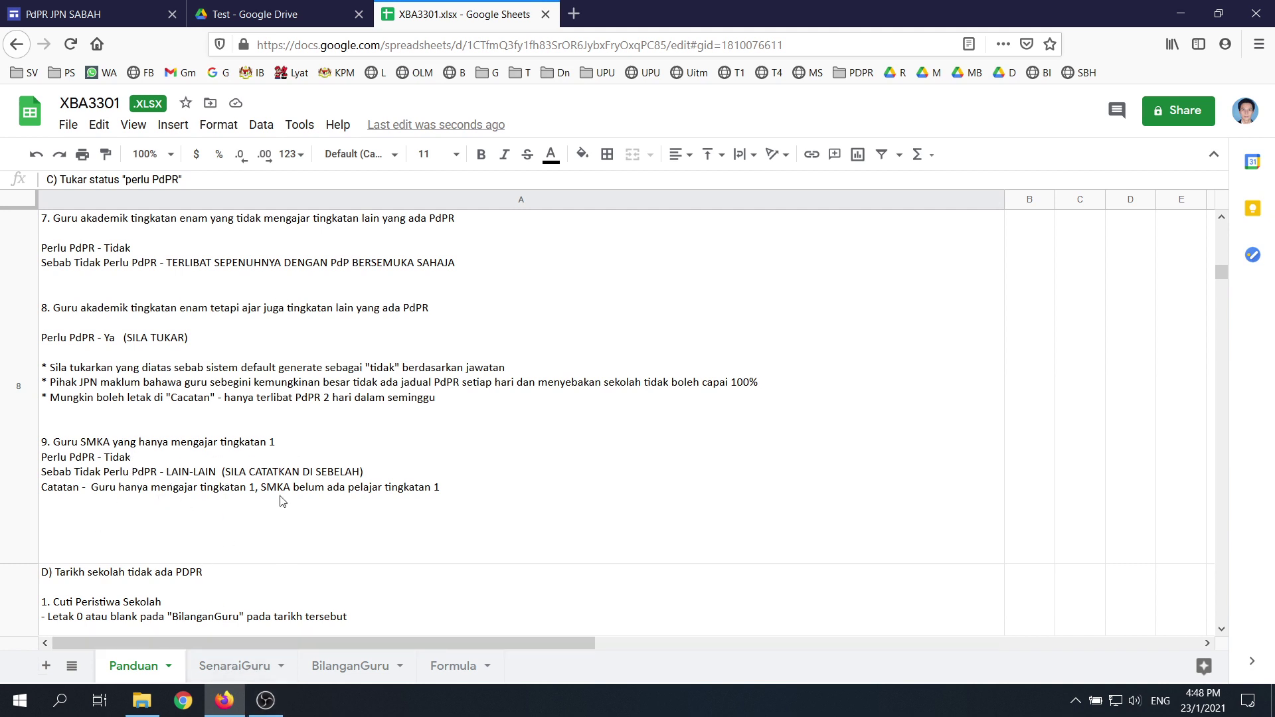
left_click(252, 666)
scroll(770, 392, "up", 7)
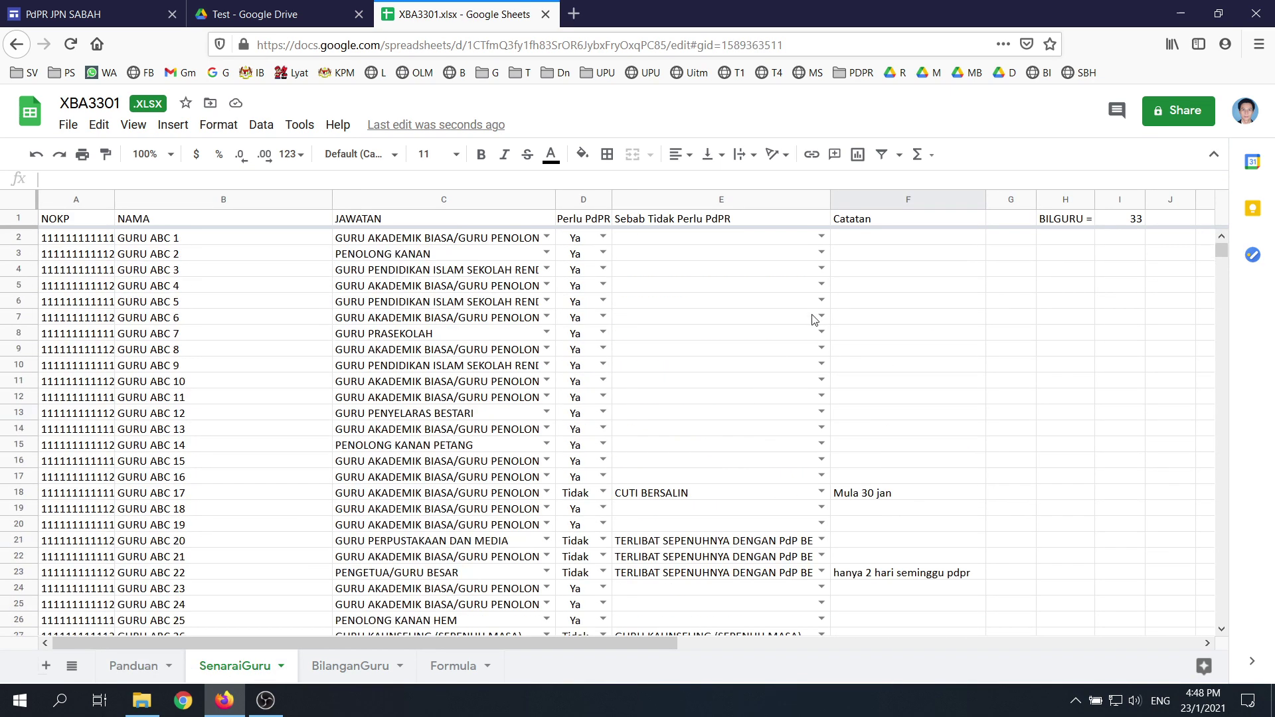
left_click(821, 286)
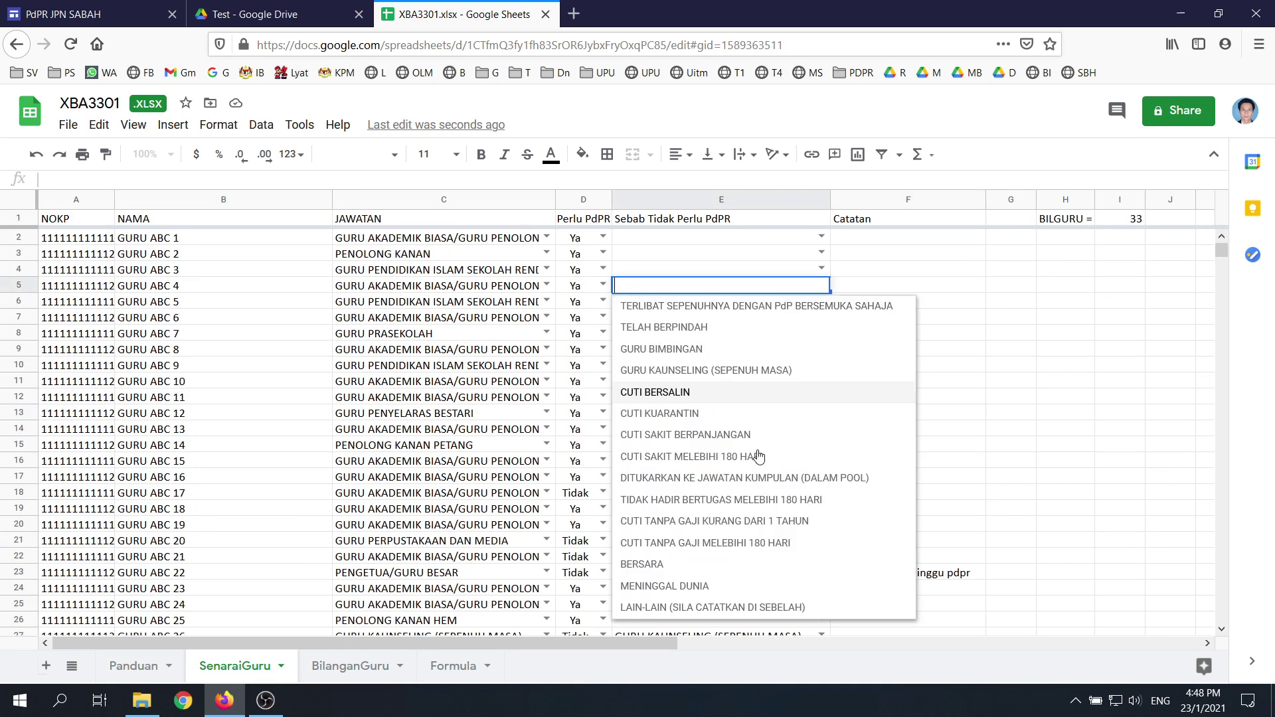
Give row 5 the reason LAIN-LAIN with the note 'tingkatan 1 SMKA sahaja belum masuk'
left_click(748, 609)
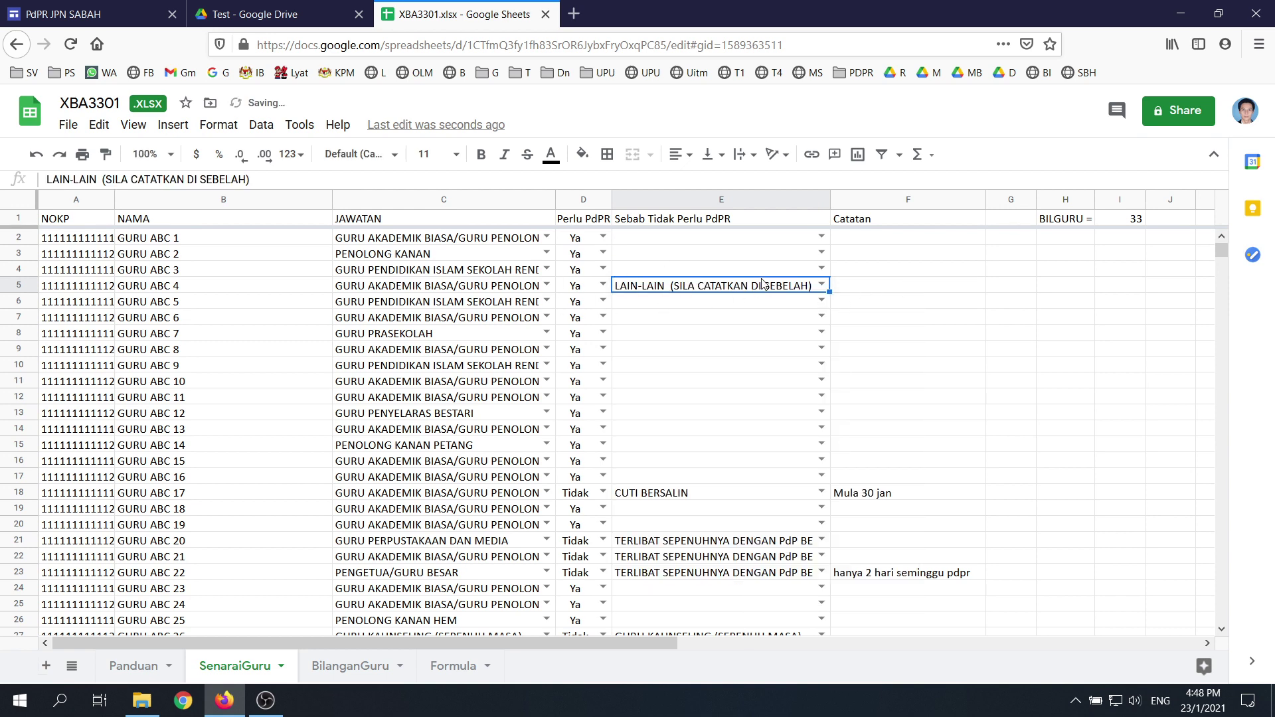
left_click(870, 286)
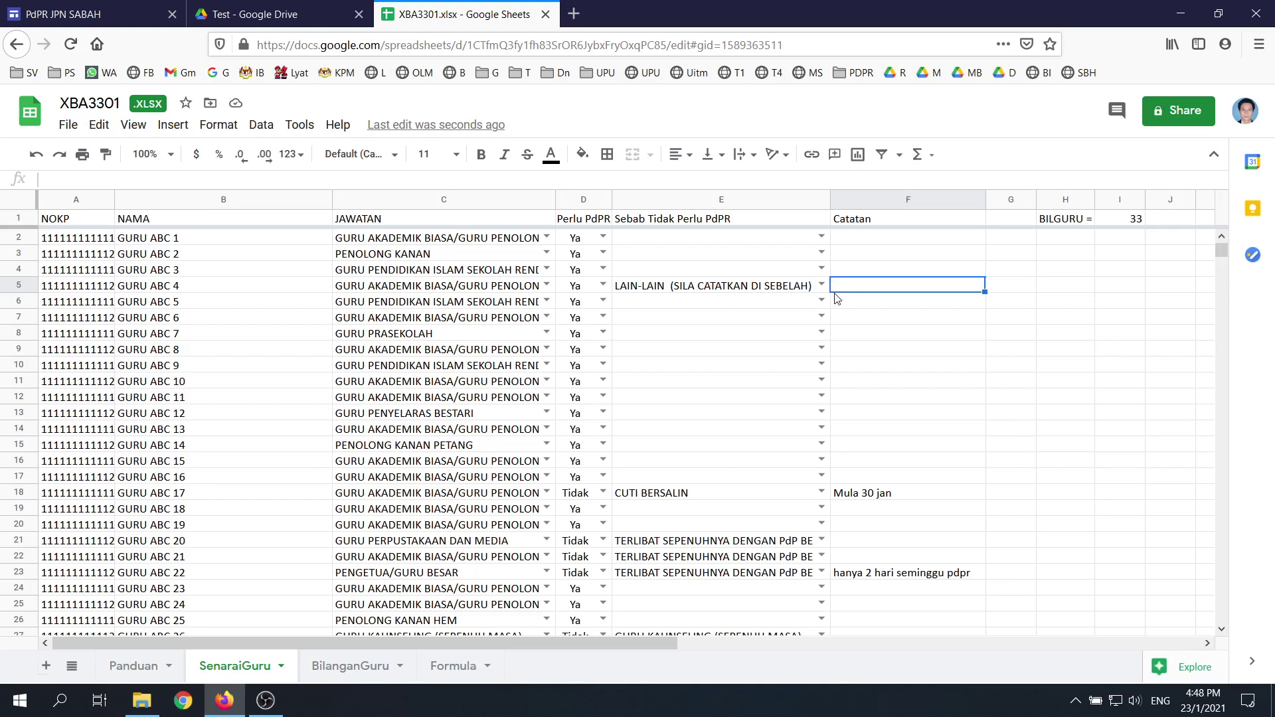
type("tingkatan 1")
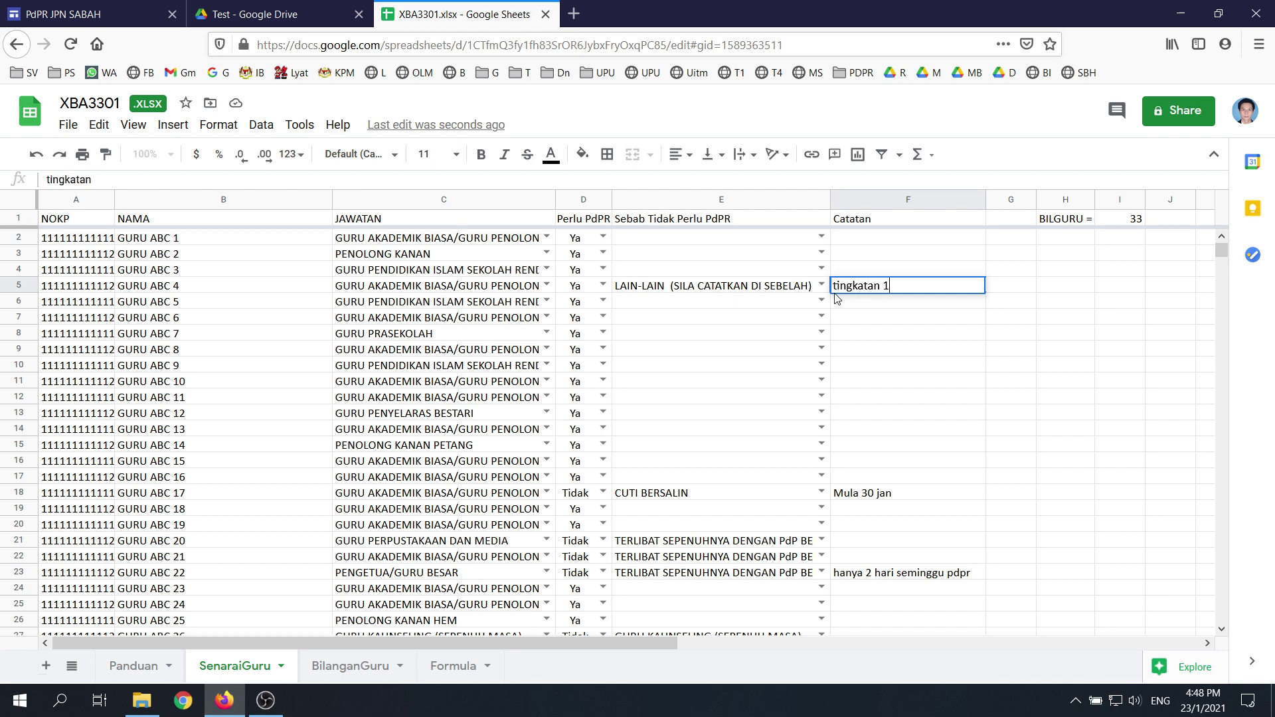
type(" SKM")
key("BackSpace")
key("BackSpace")
type("MKA sahaja")
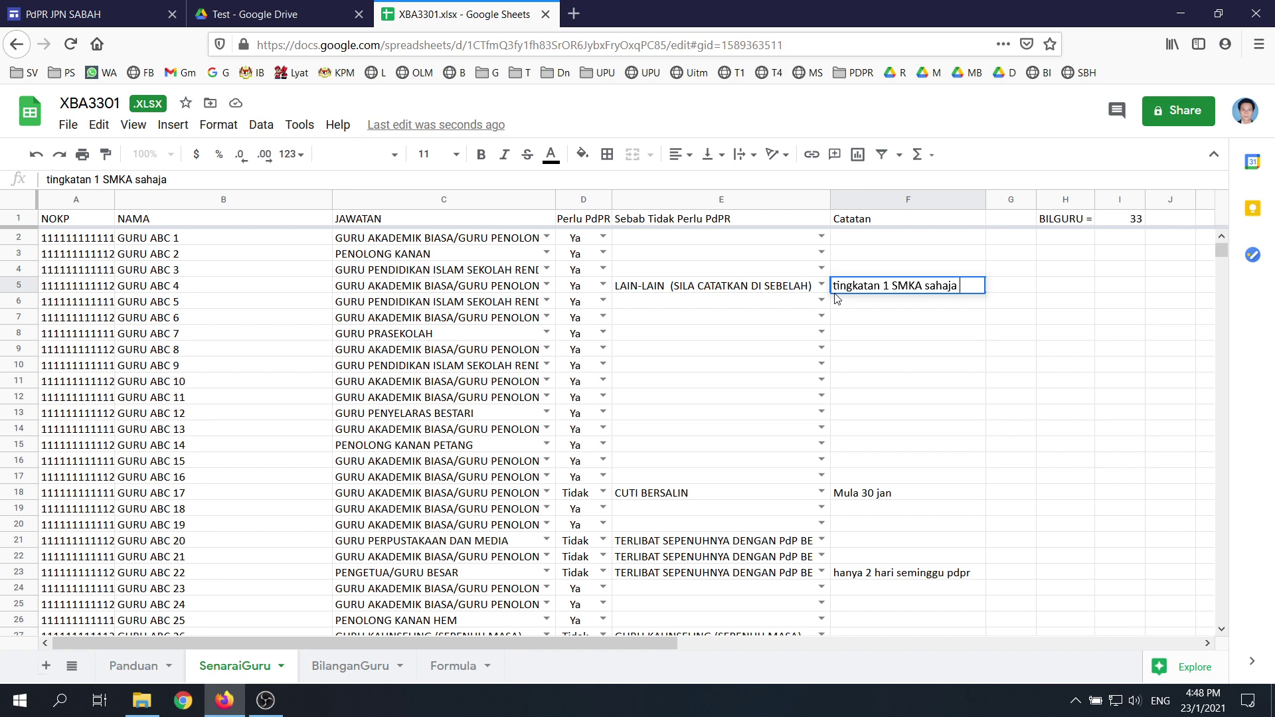
type(" belum masuk")
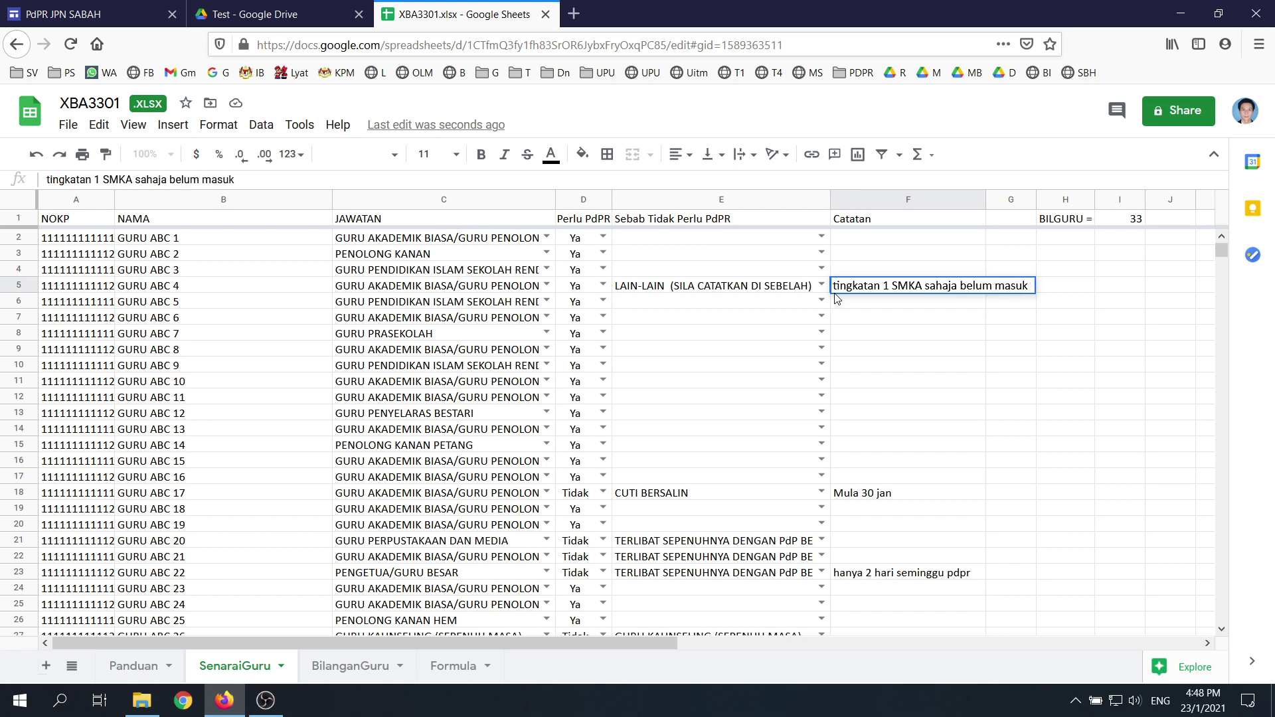
type("'")
key("Return")
Set row 5's Perlu PdPR to Tidak, then view the Panduan guide
left_click(133, 666)
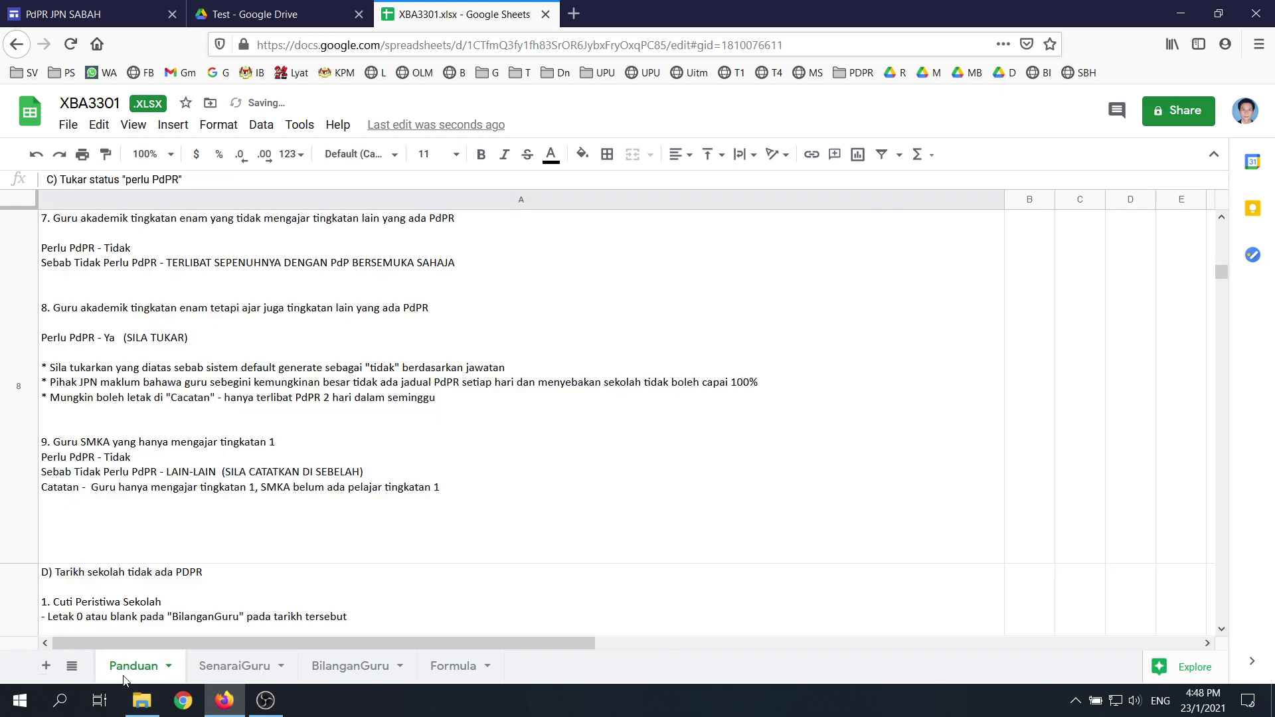
left_click(234, 665)
left_click(599, 290)
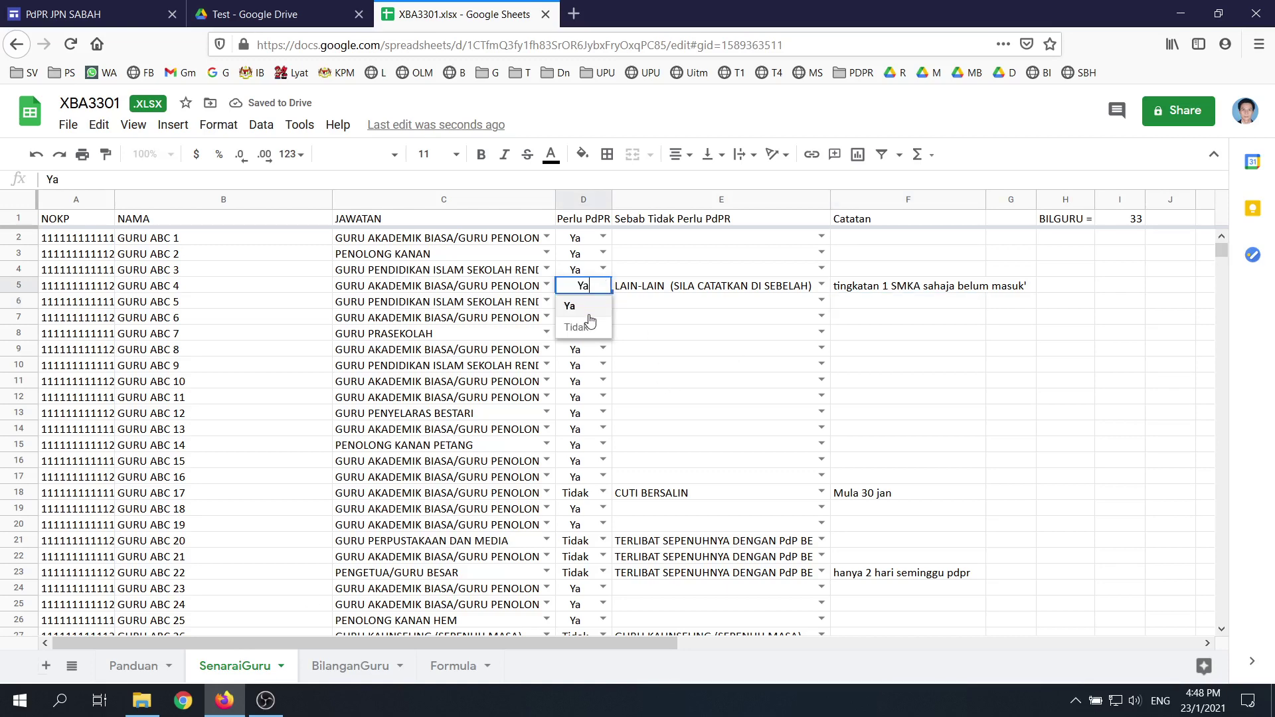
left_click(584, 327)
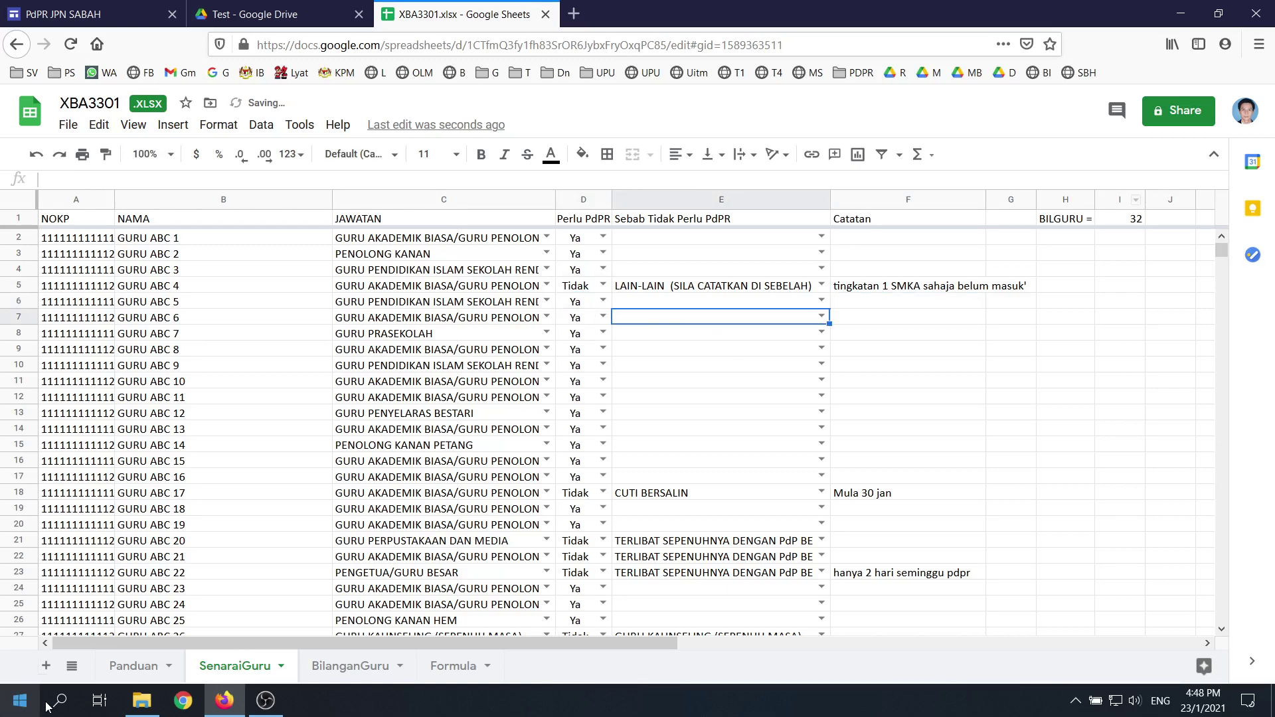
left_click(158, 661)
On the BilanganGuru sheet, change the 2/11/2021 BILGURU count to 0
scroll(345, 395, "down", 5)
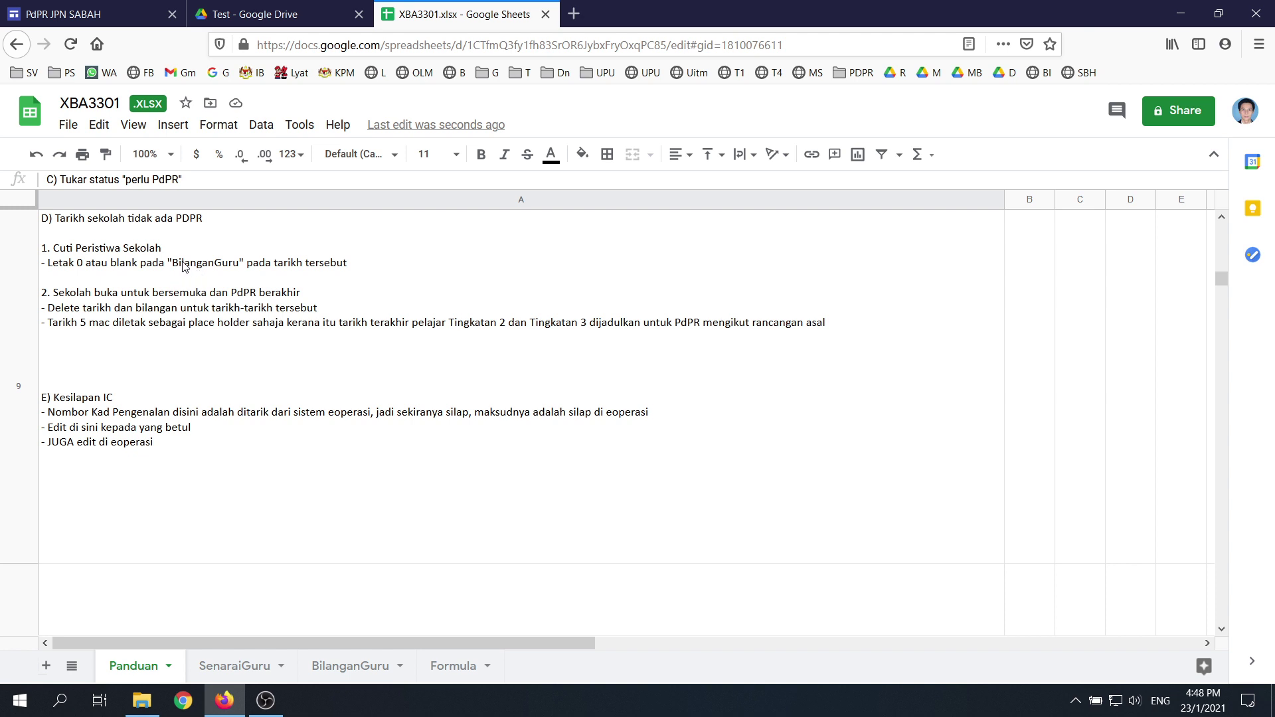
left_click(356, 666)
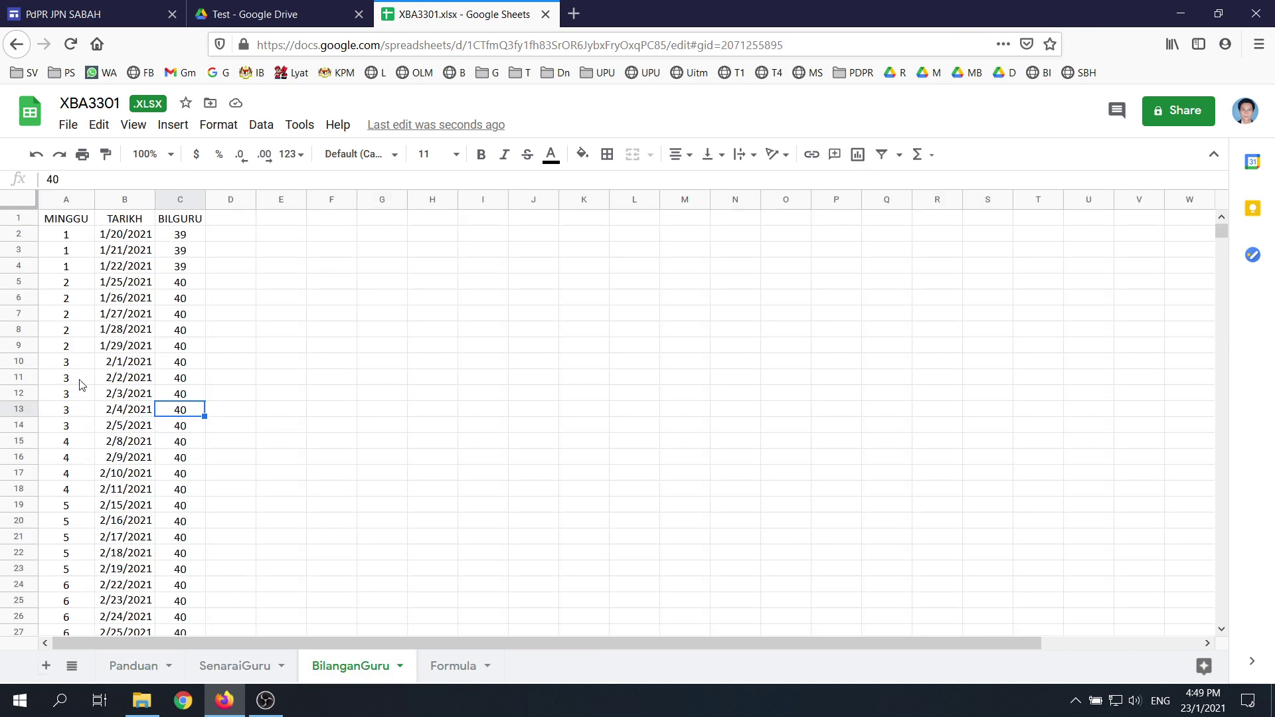
left_click(184, 463)
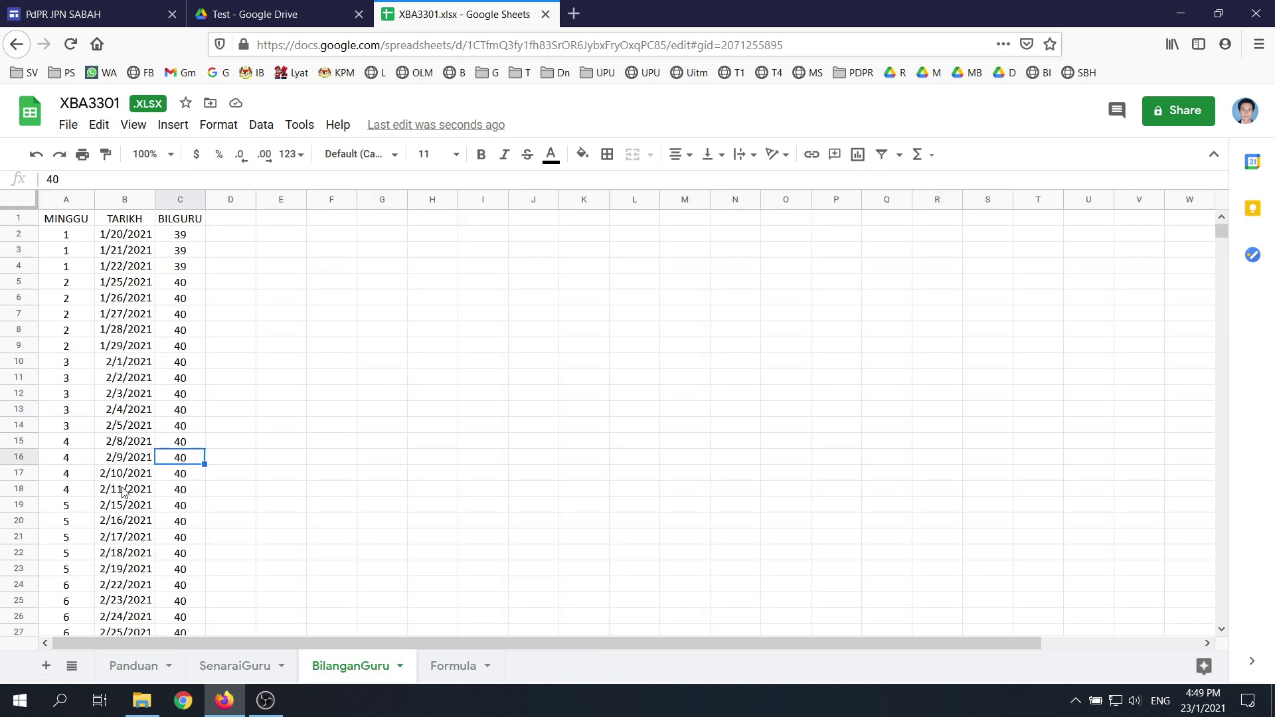
left_click(184, 490)
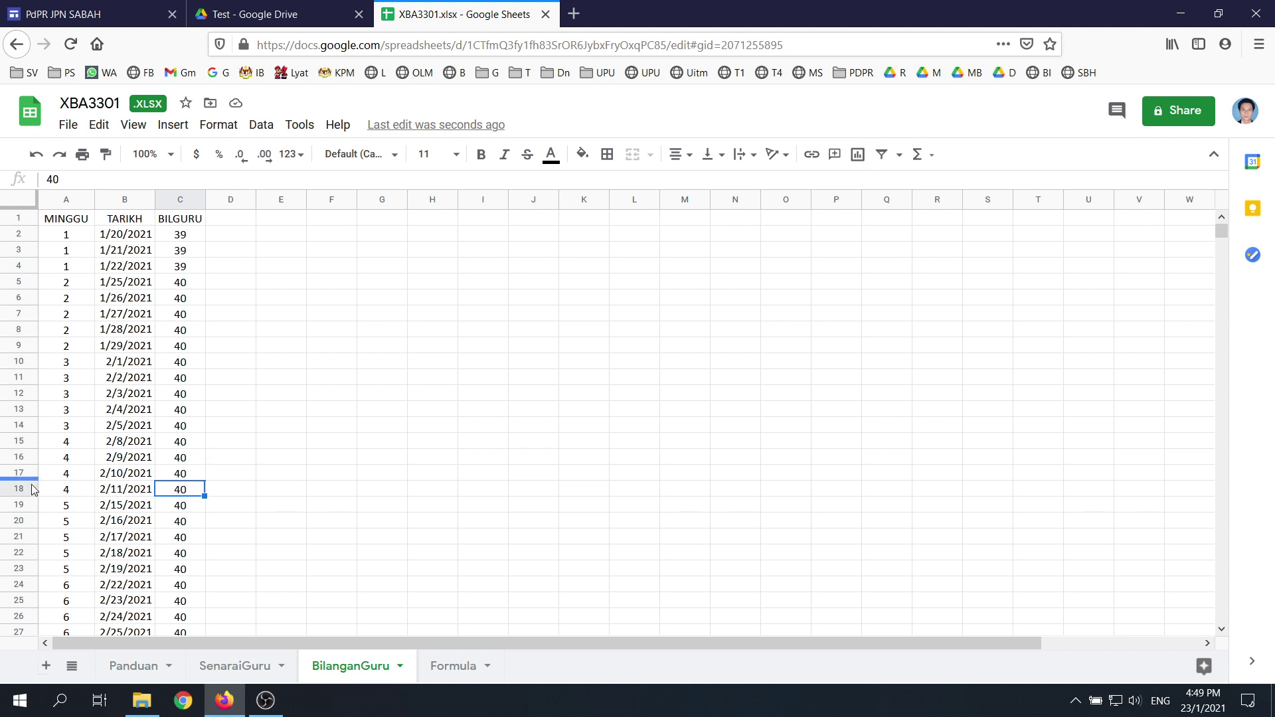
left_click(182, 506)
left_click(178, 495)
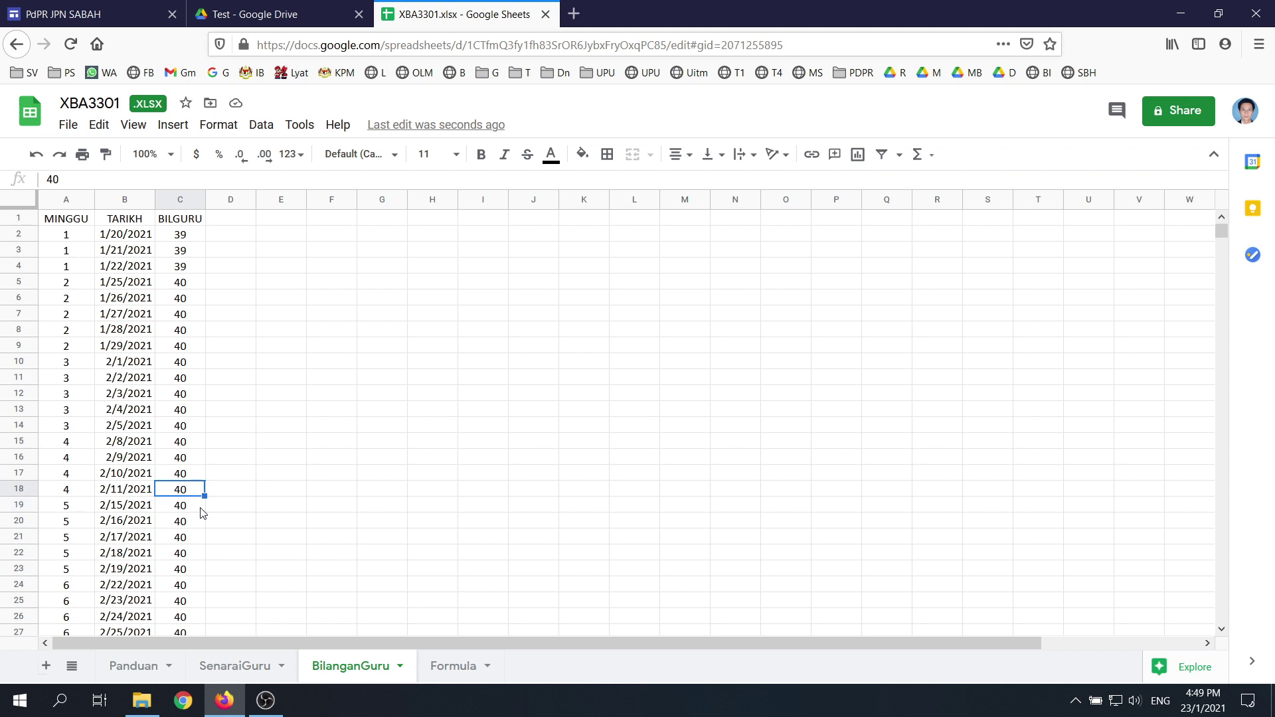
type("0")
key("Return")
Check the zeroed 2/11/2021 row, then return to the SenaraiGuru teacher list
left_click(24, 488)
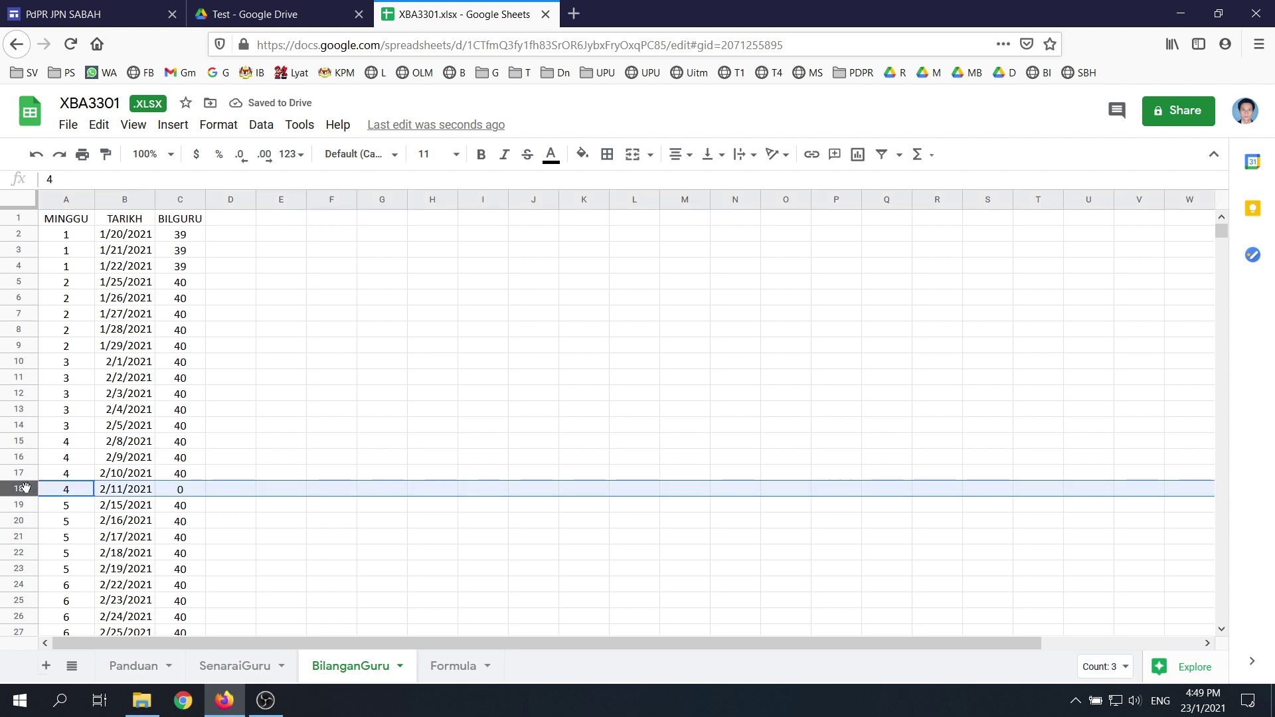
left_click(236, 556)
left_click(197, 494)
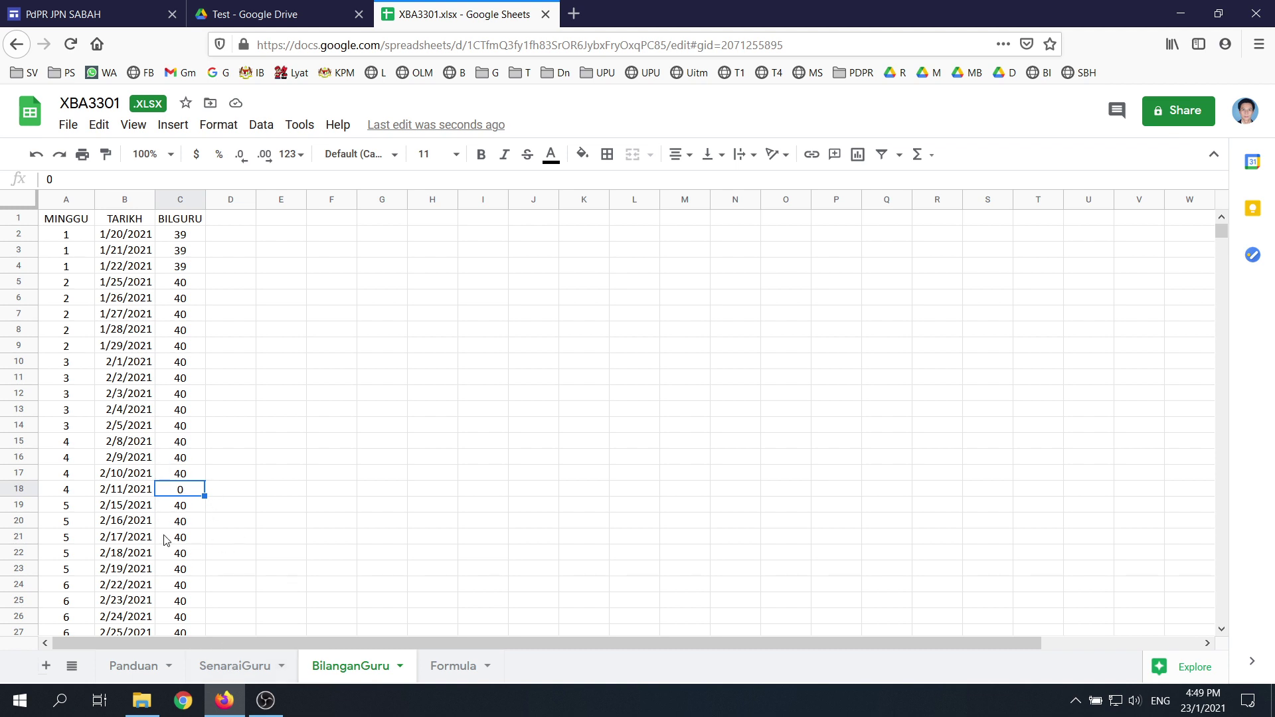
left_click(218, 664)
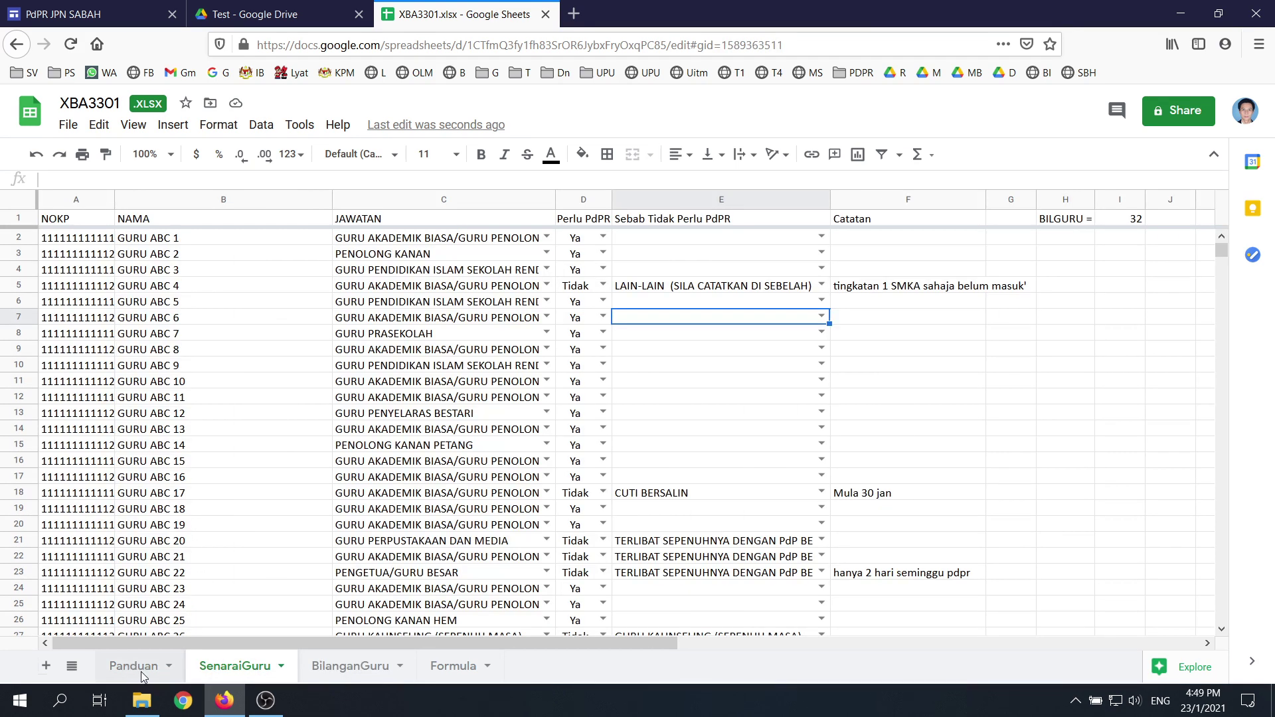
left_click(142, 672)
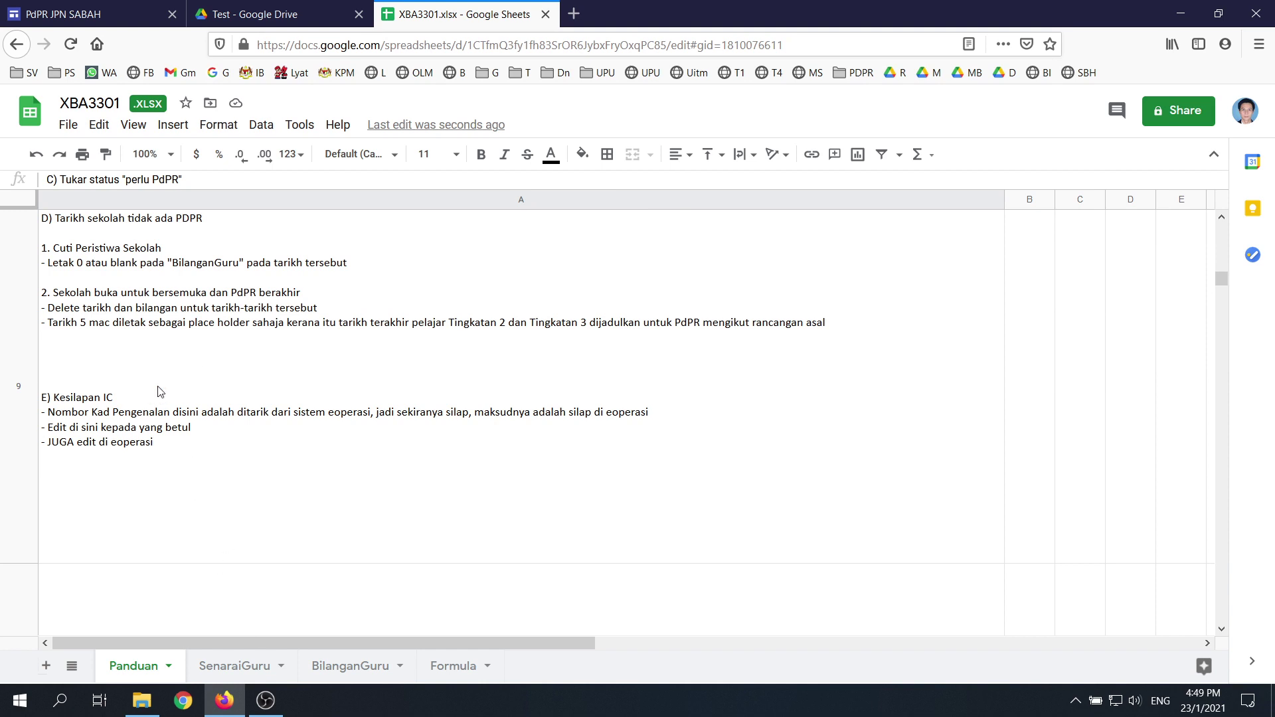
left_click(350, 666)
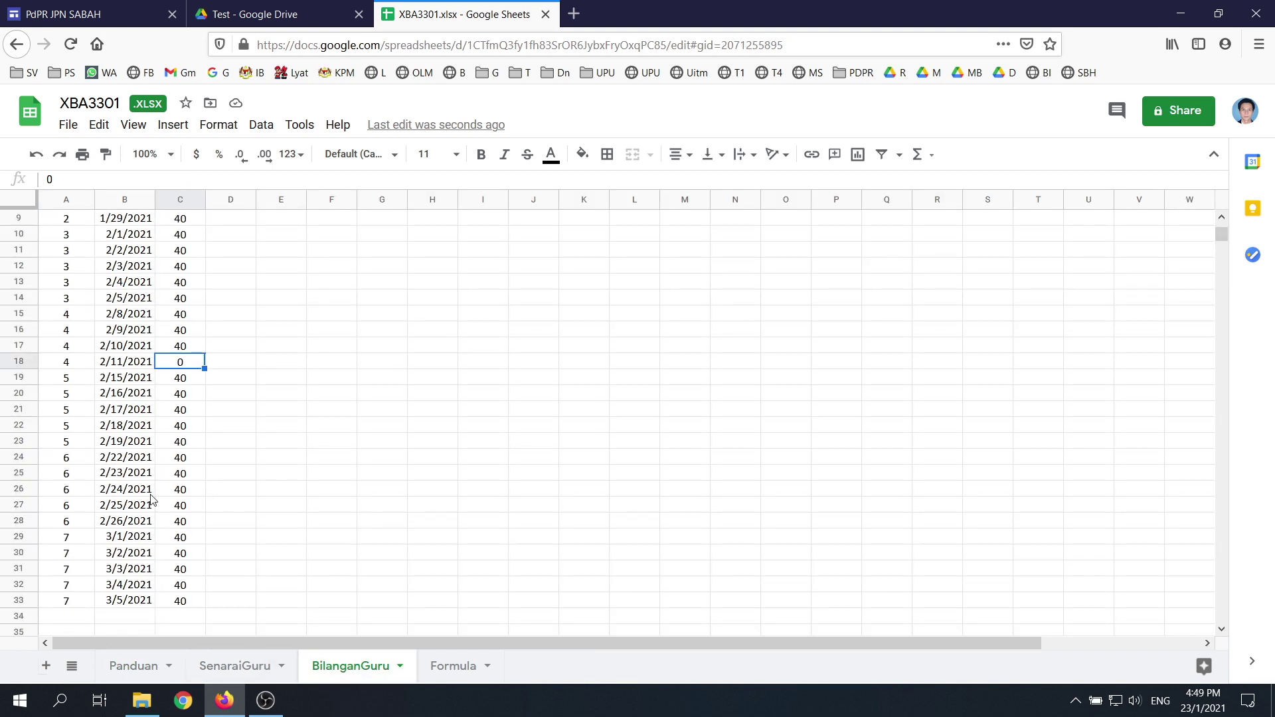
left_click(120, 601)
scroll(163, 588, "up", 3)
scroll(153, 581, "down", 5)
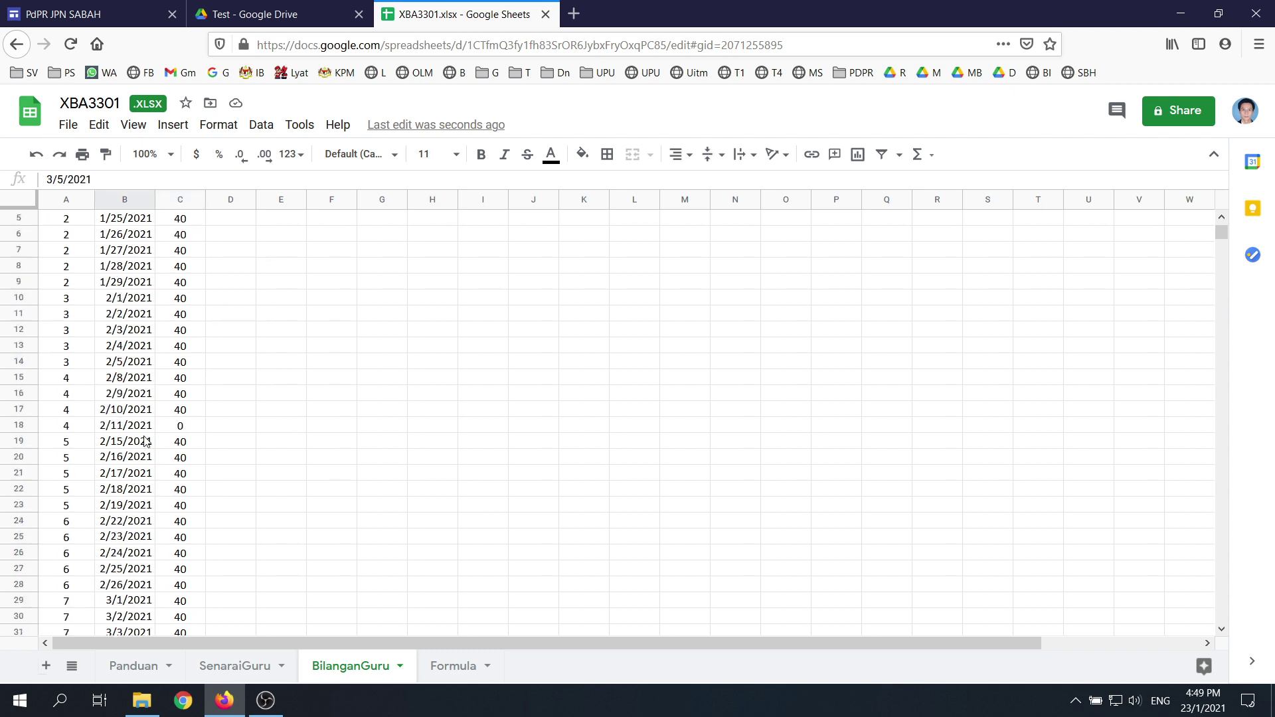
scroll(126, 474, "up", 2)
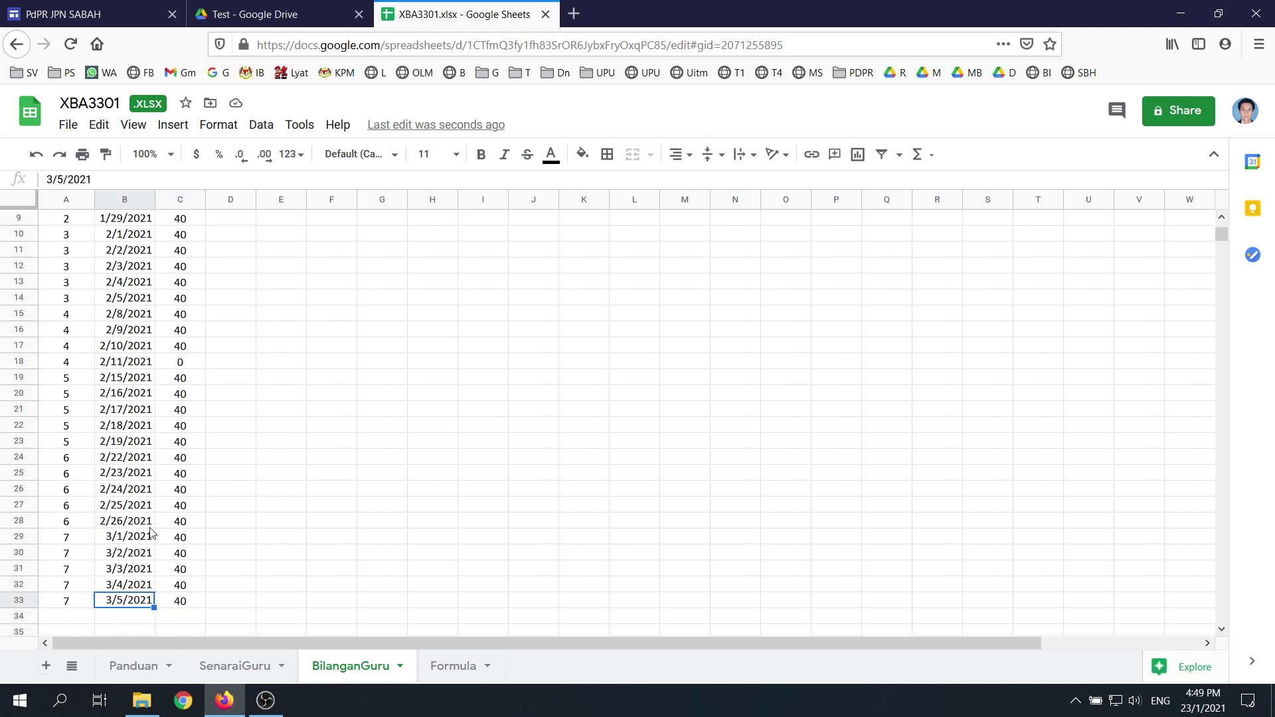
scroll(127, 474, "down", 2)
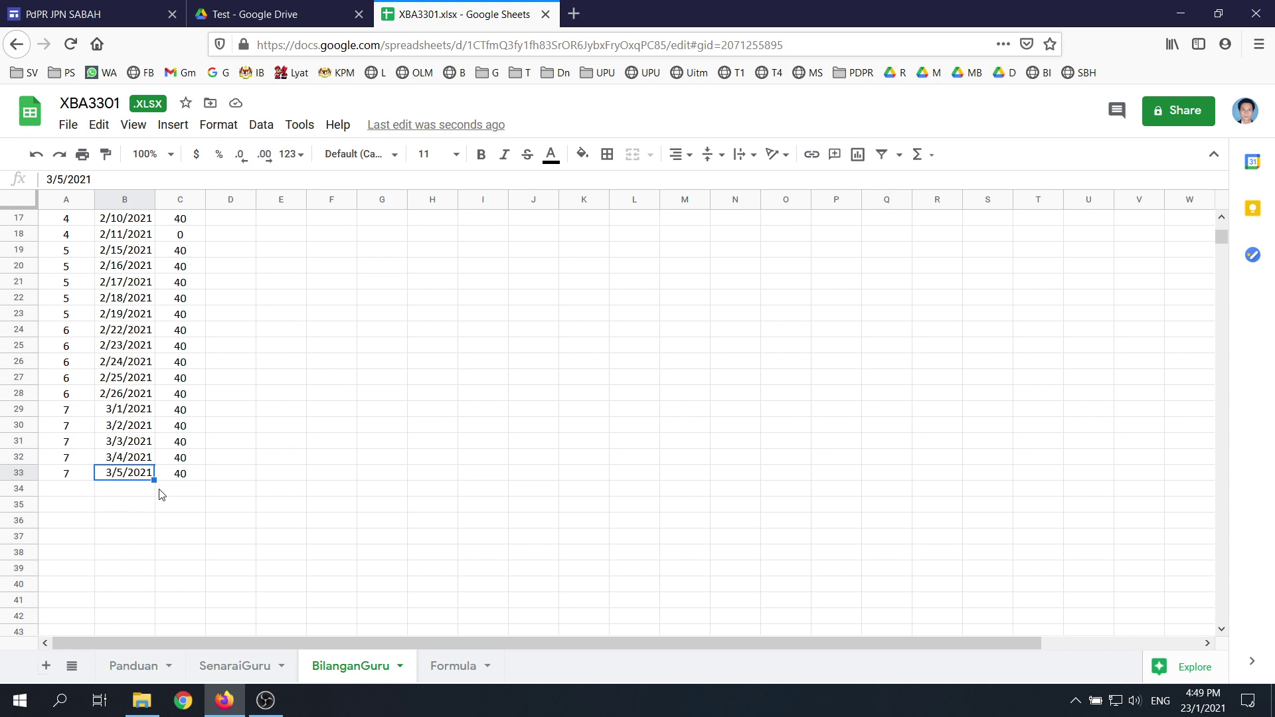
scroll(171, 497, "up", 5)
scroll(170, 465, "down", 4)
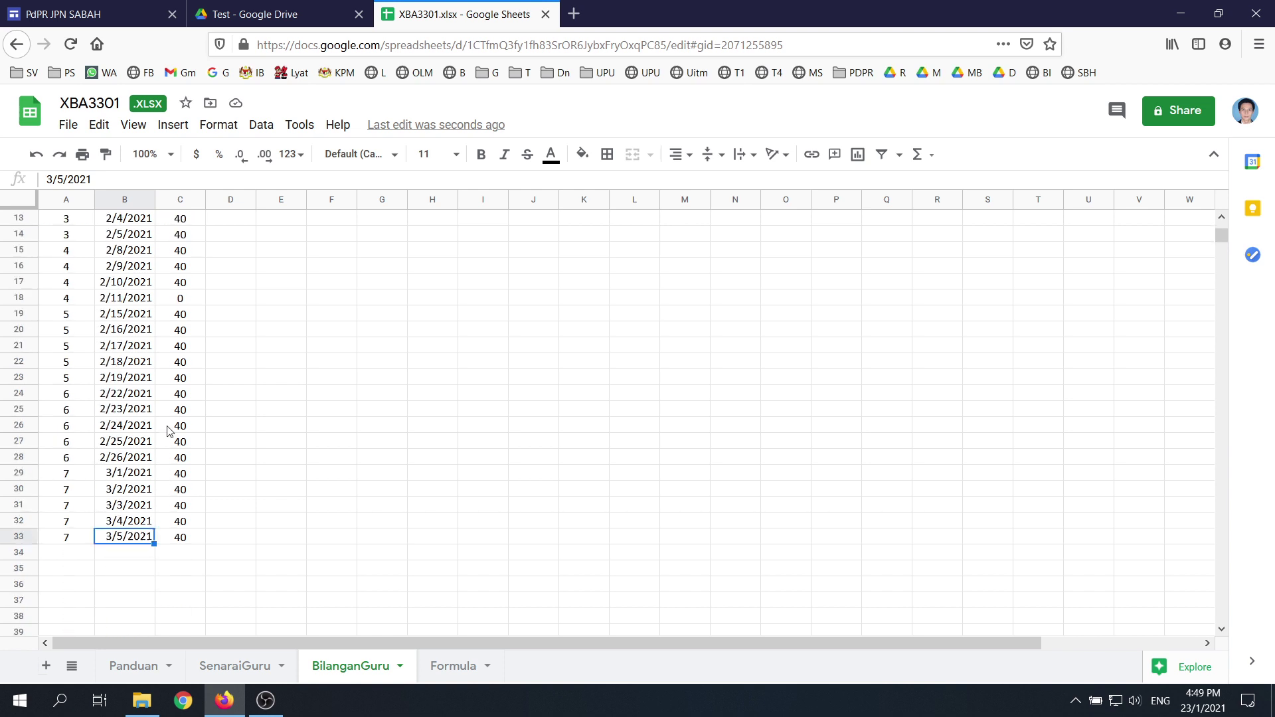
scroll(128, 542, "up", 4)
scroll(128, 541, "down", 3)
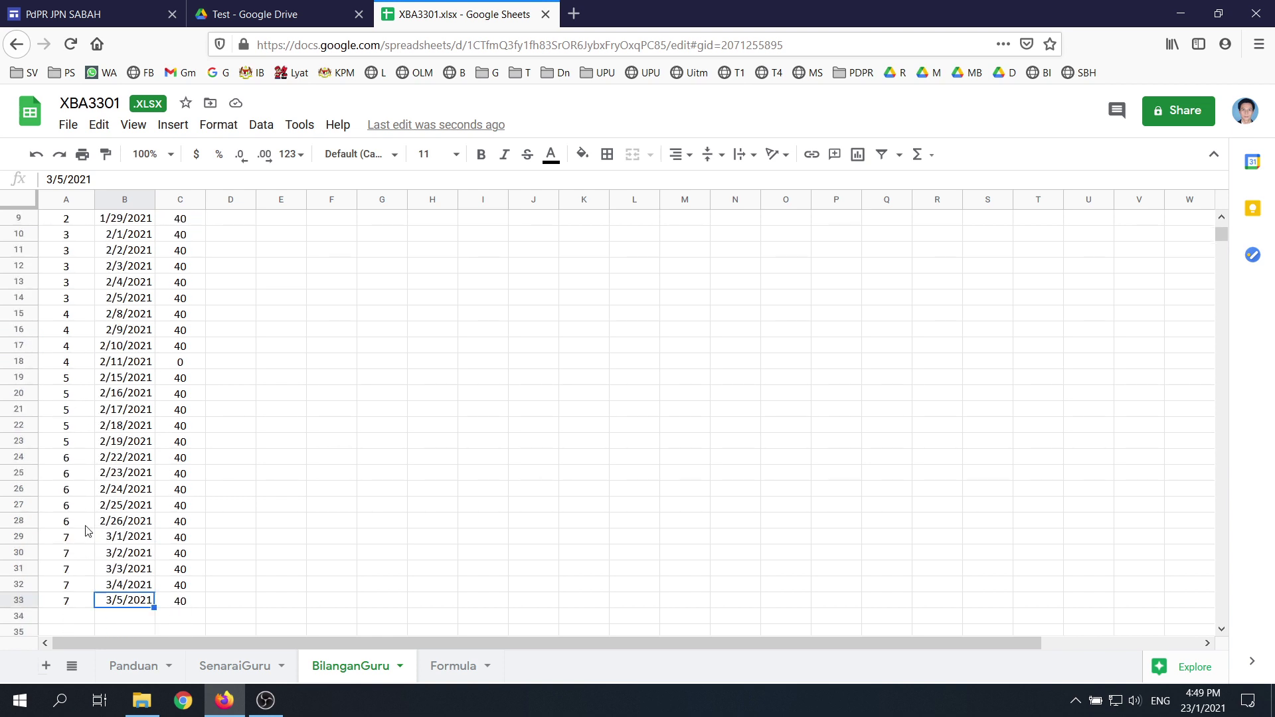
scroll(107, 425, "up", 3)
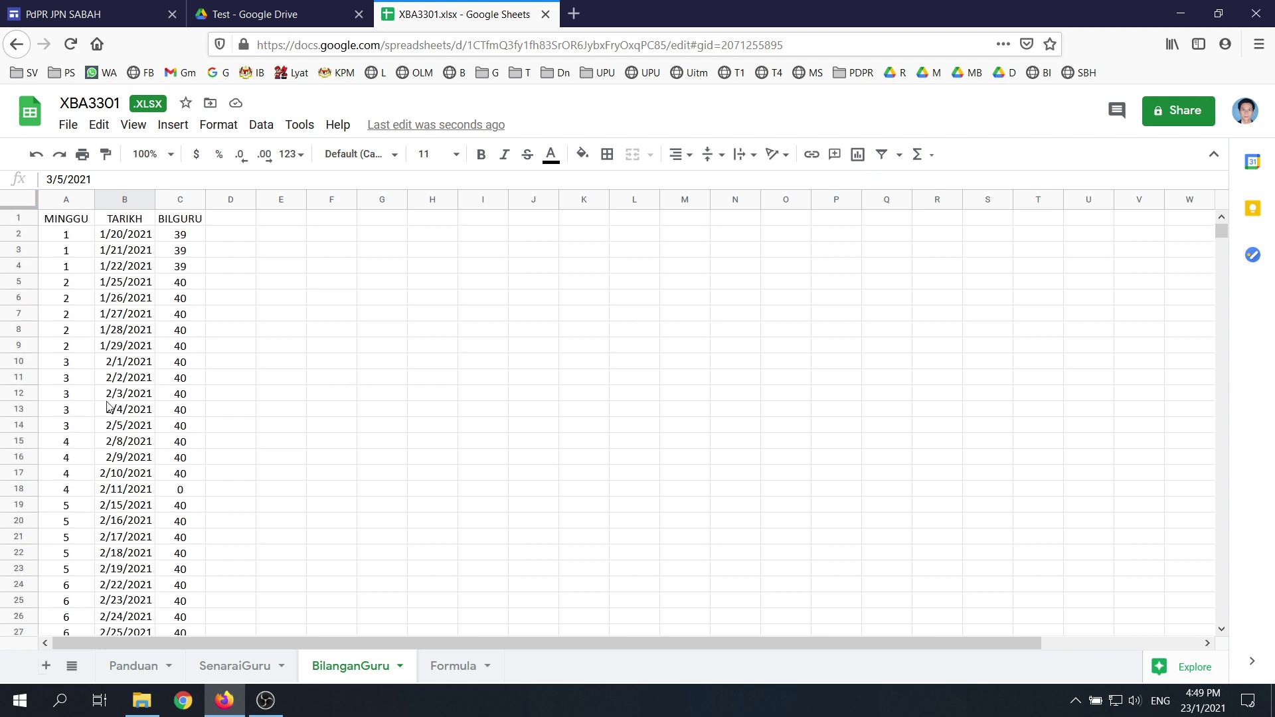
scroll(129, 427, "down", 3)
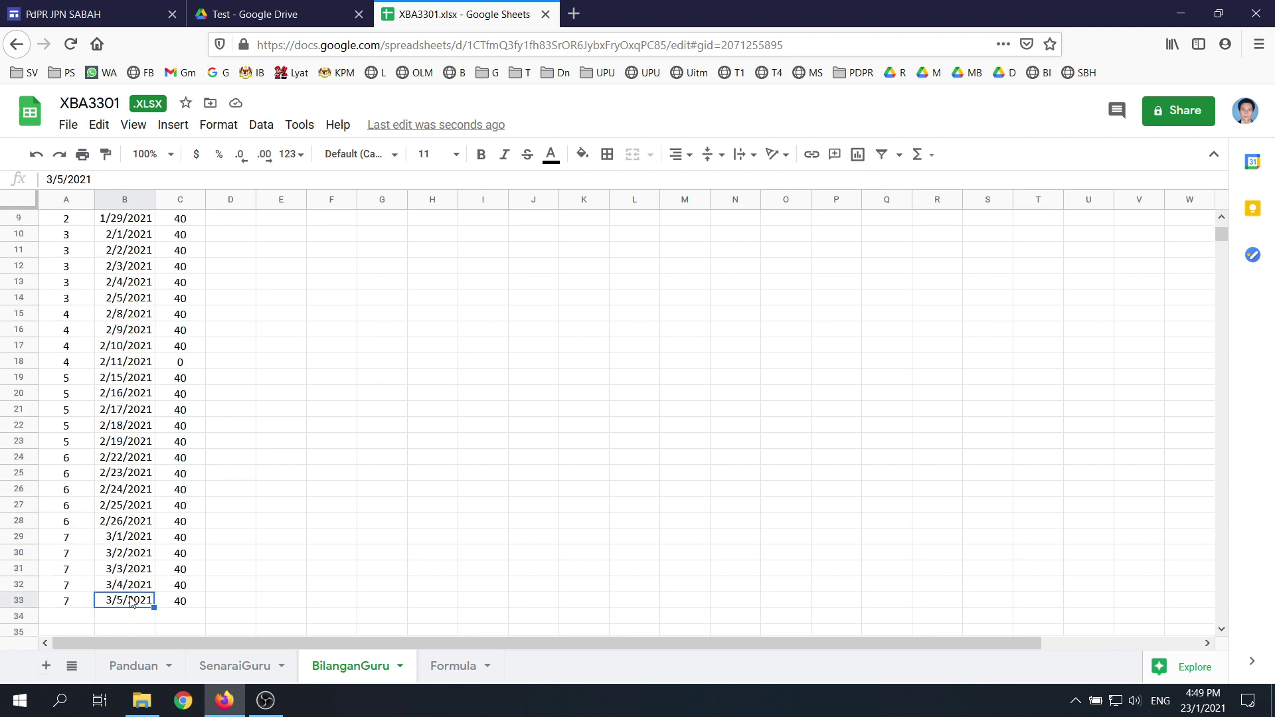
left_click(173, 603)
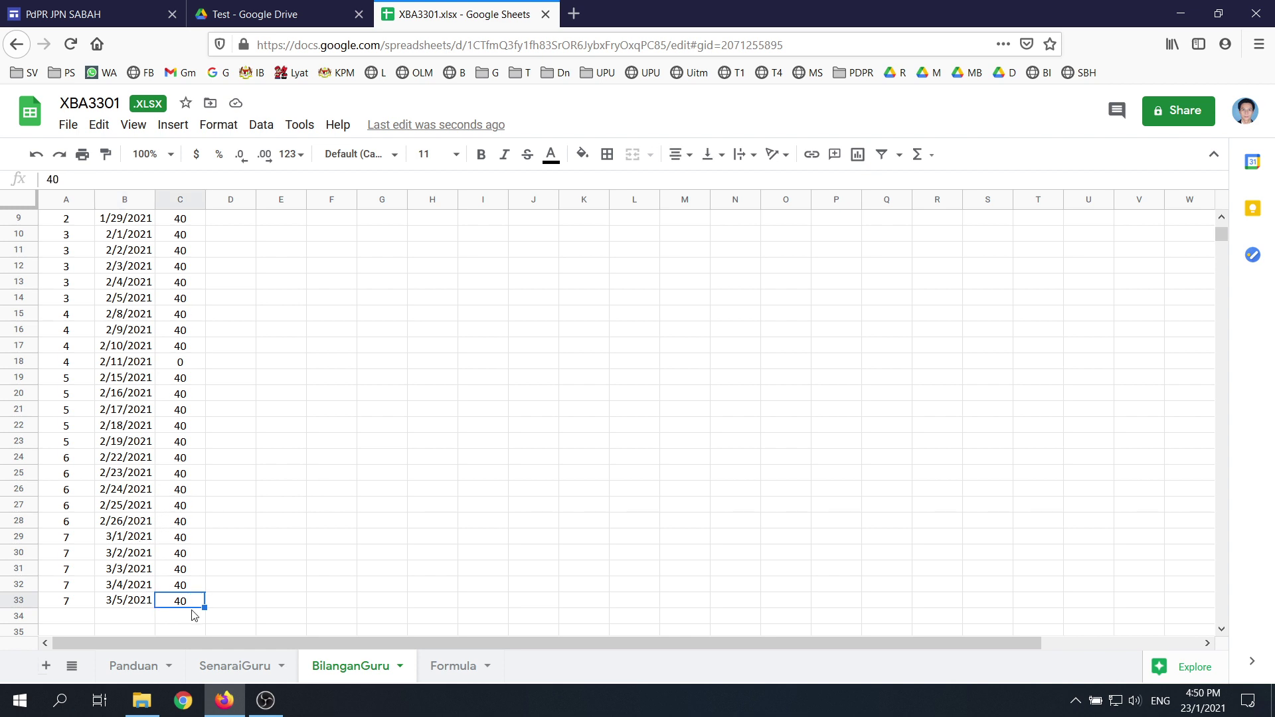
left_click(233, 667)
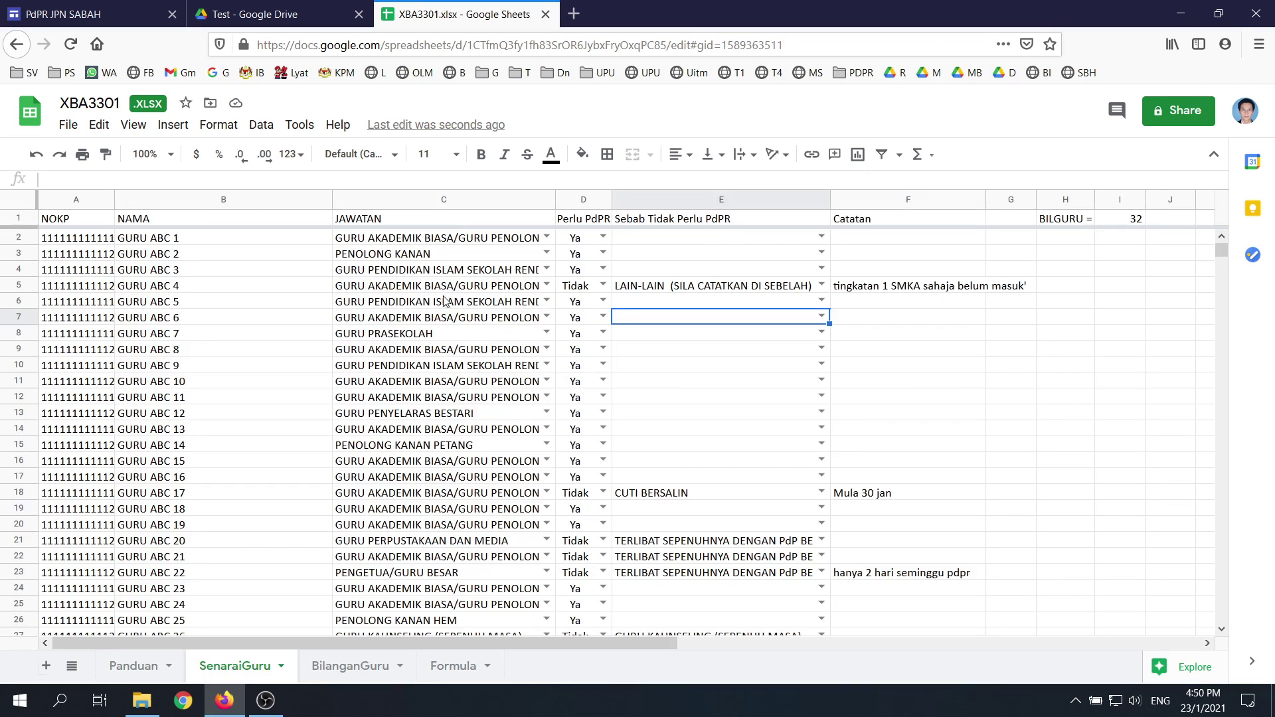
left_click(348, 667)
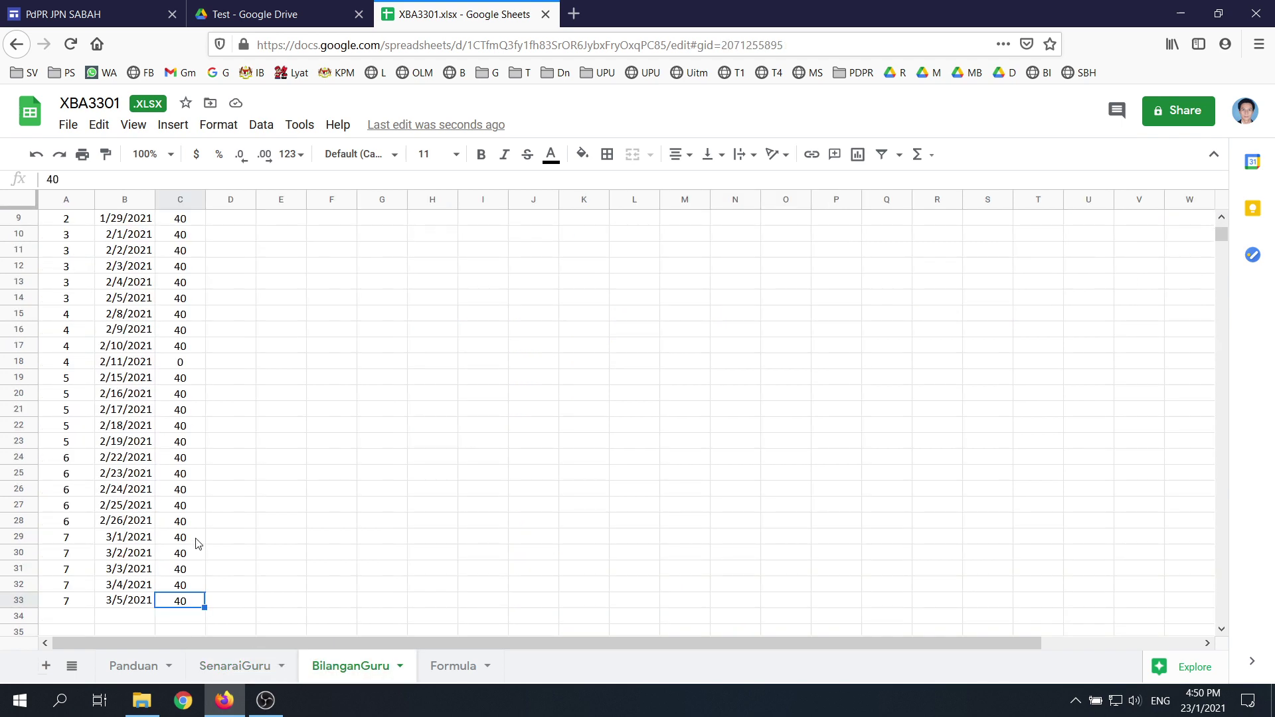
scroll(191, 524, "up", 3)
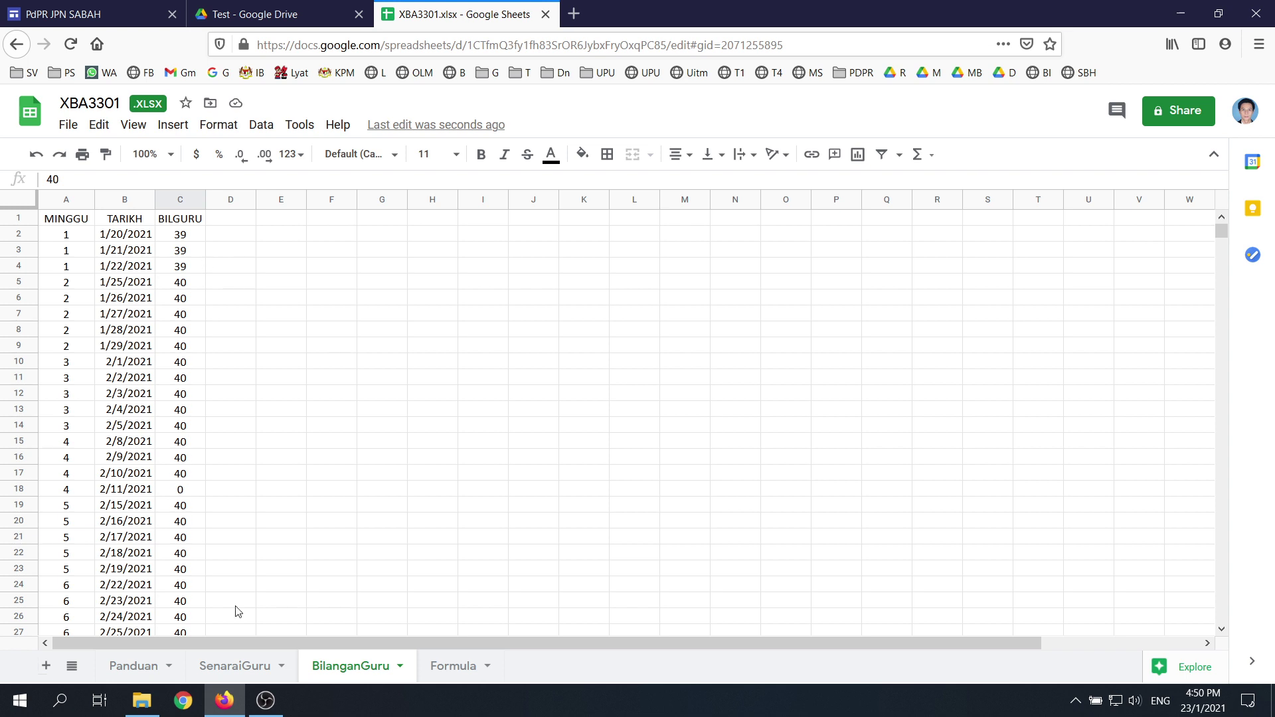
left_click(244, 670)
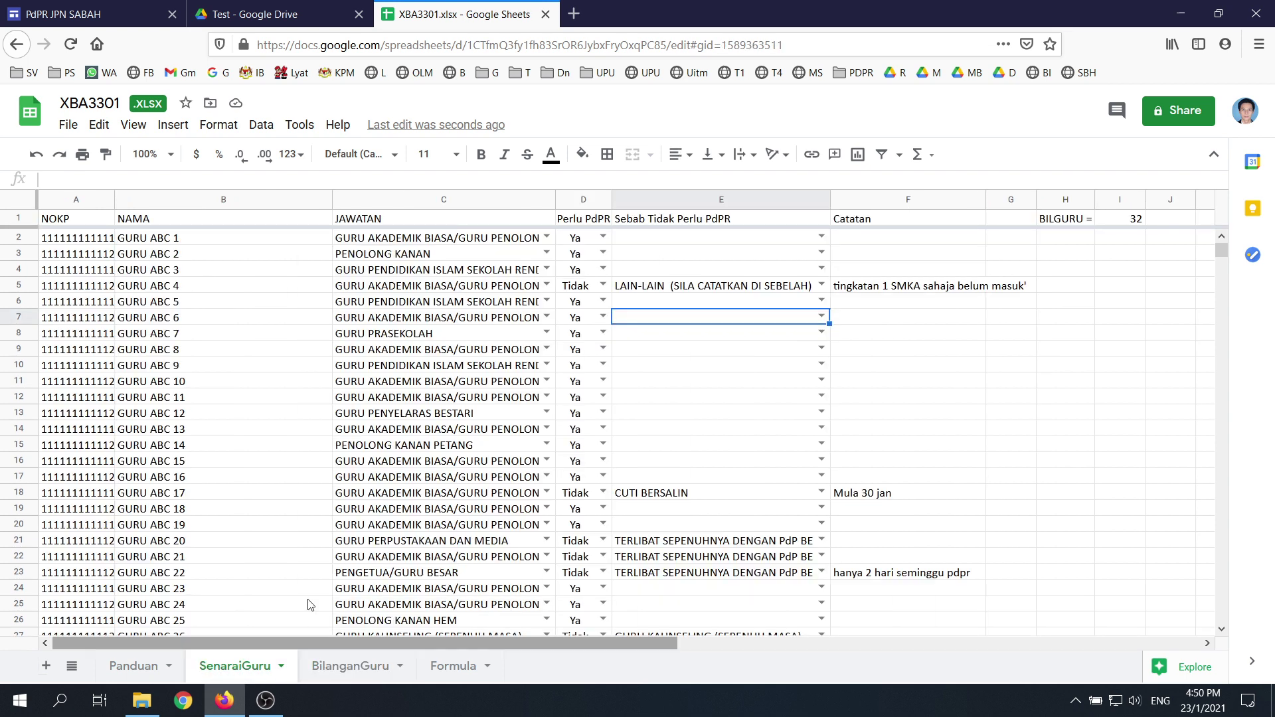
left_click(147, 671)
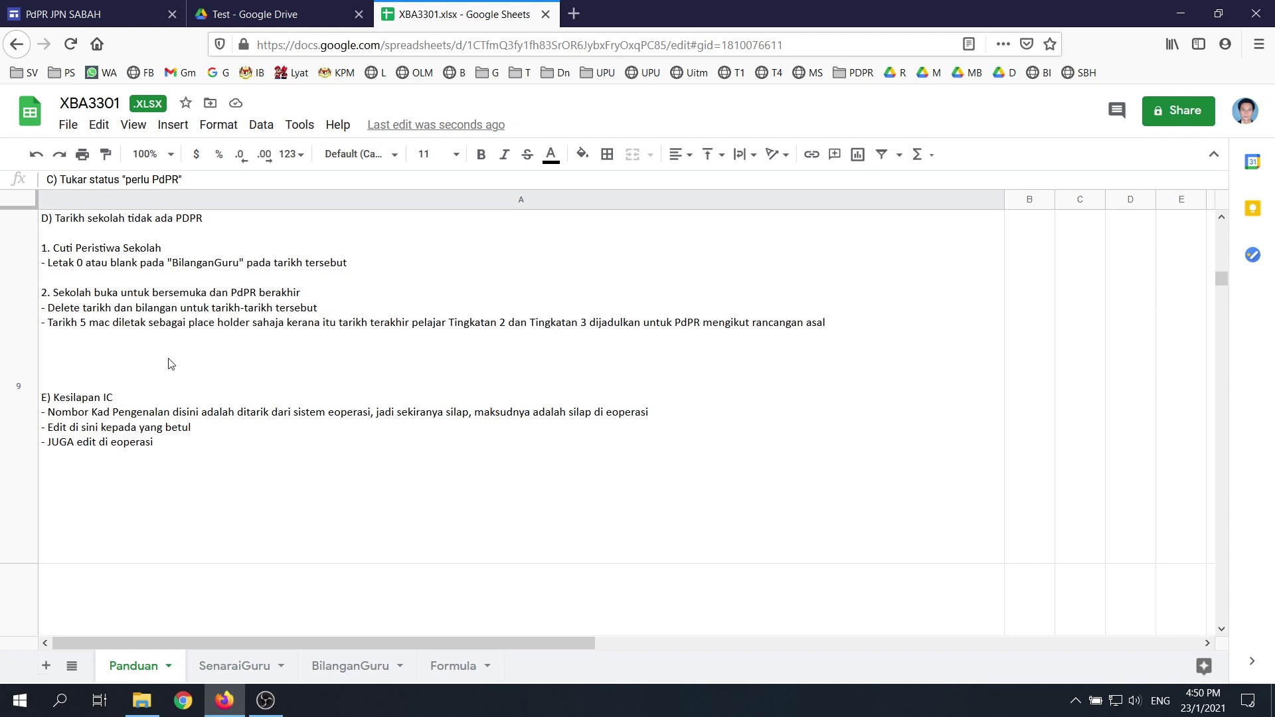
left_click(199, 384)
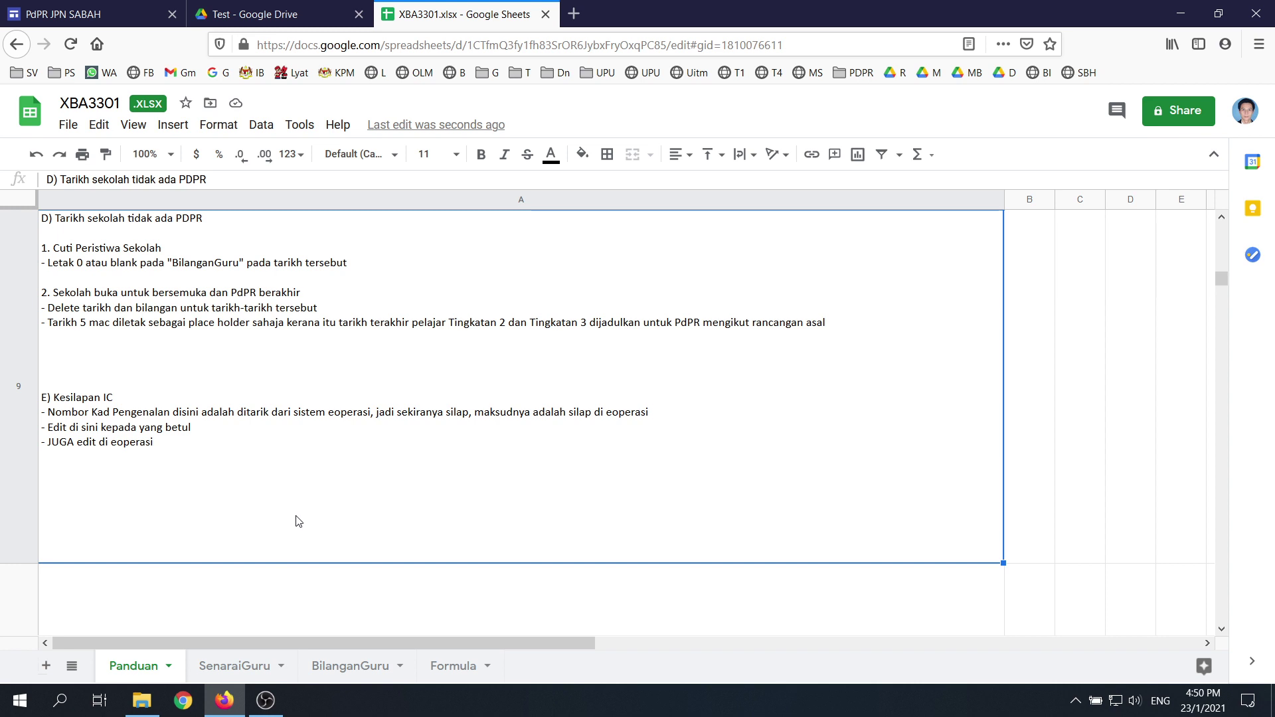
left_click(240, 668)
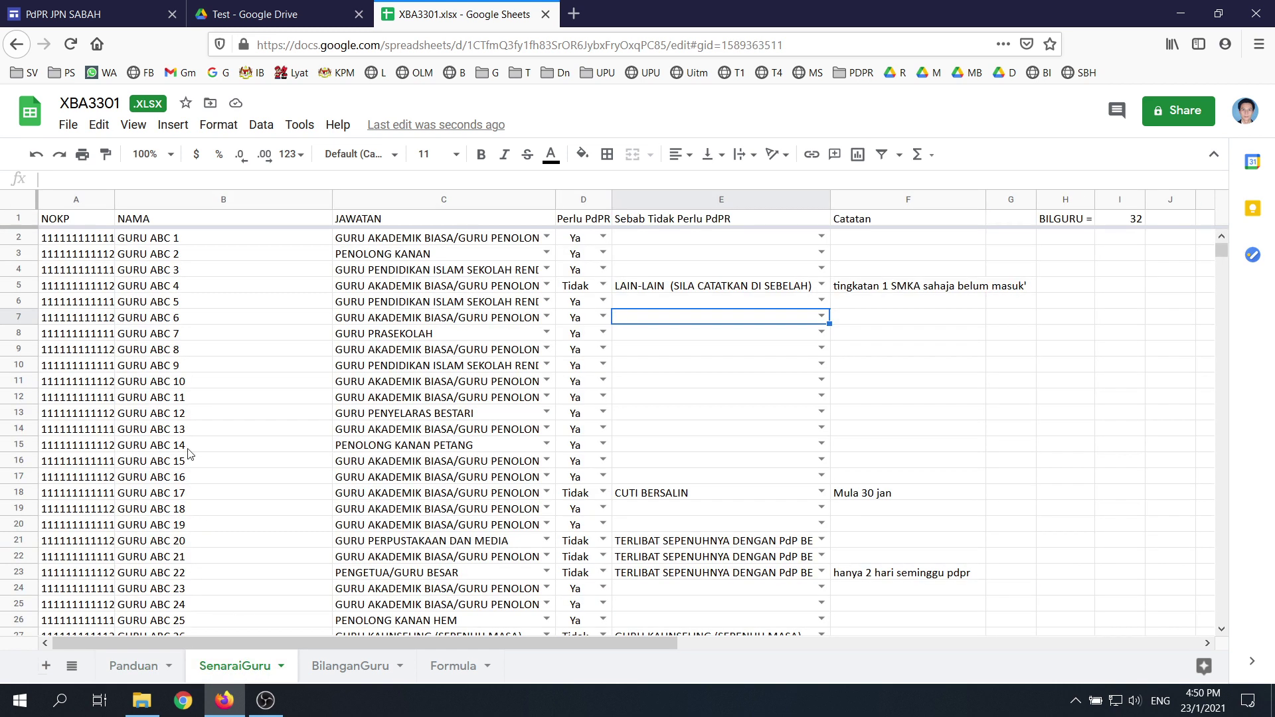
Widen SenaraiGuru column A so the full ID numbers are visible
scroll(188, 451, "down", 7)
left_click(90, 414)
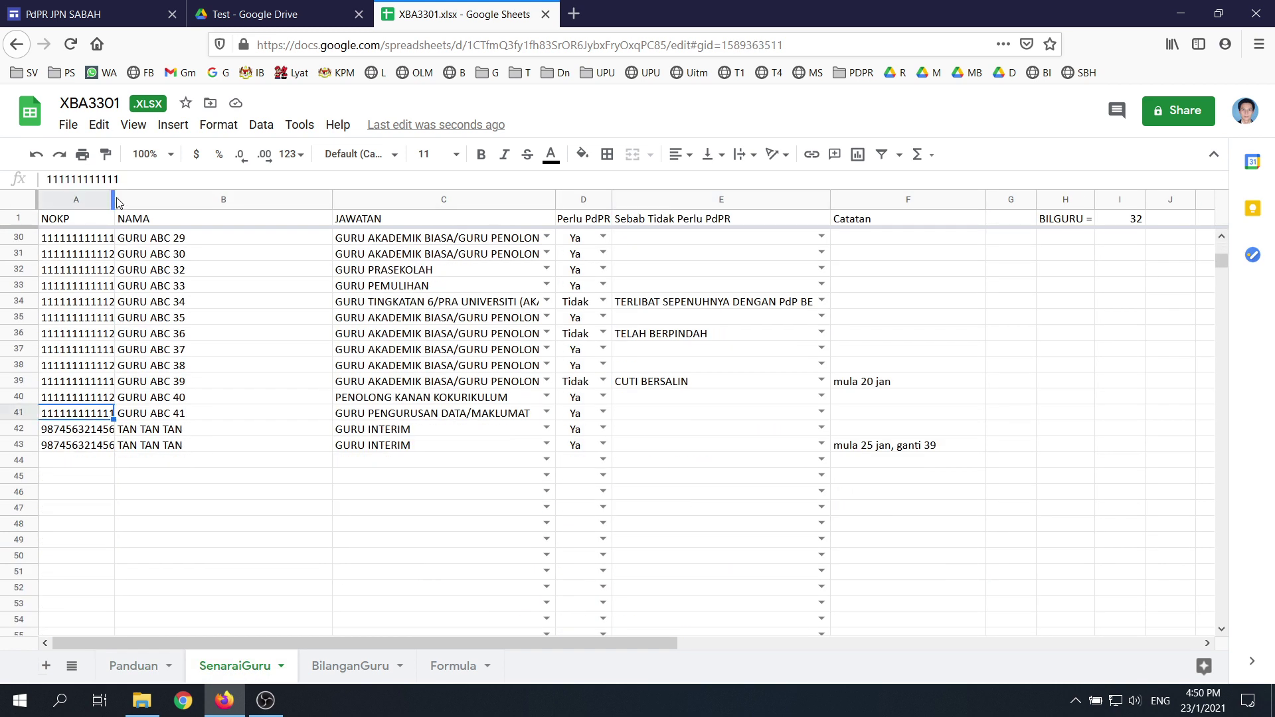
left_click_drag(112, 198, 144, 197)
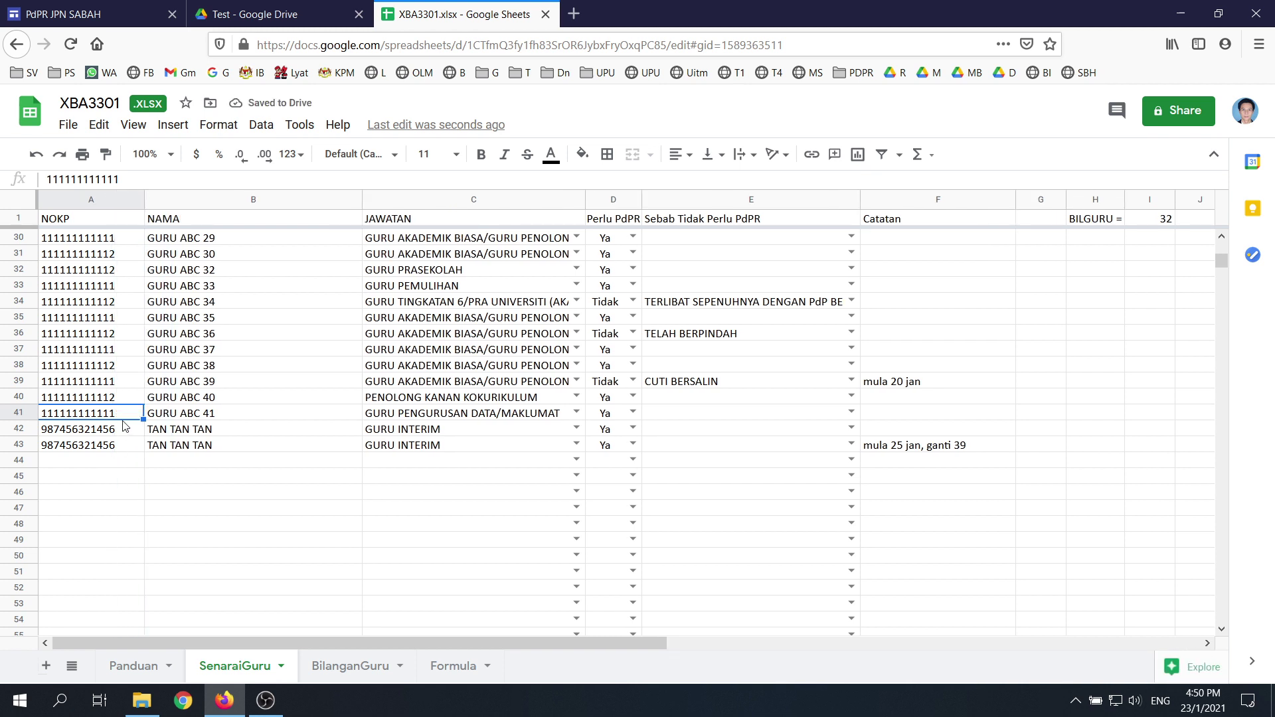
left_click(123, 430)
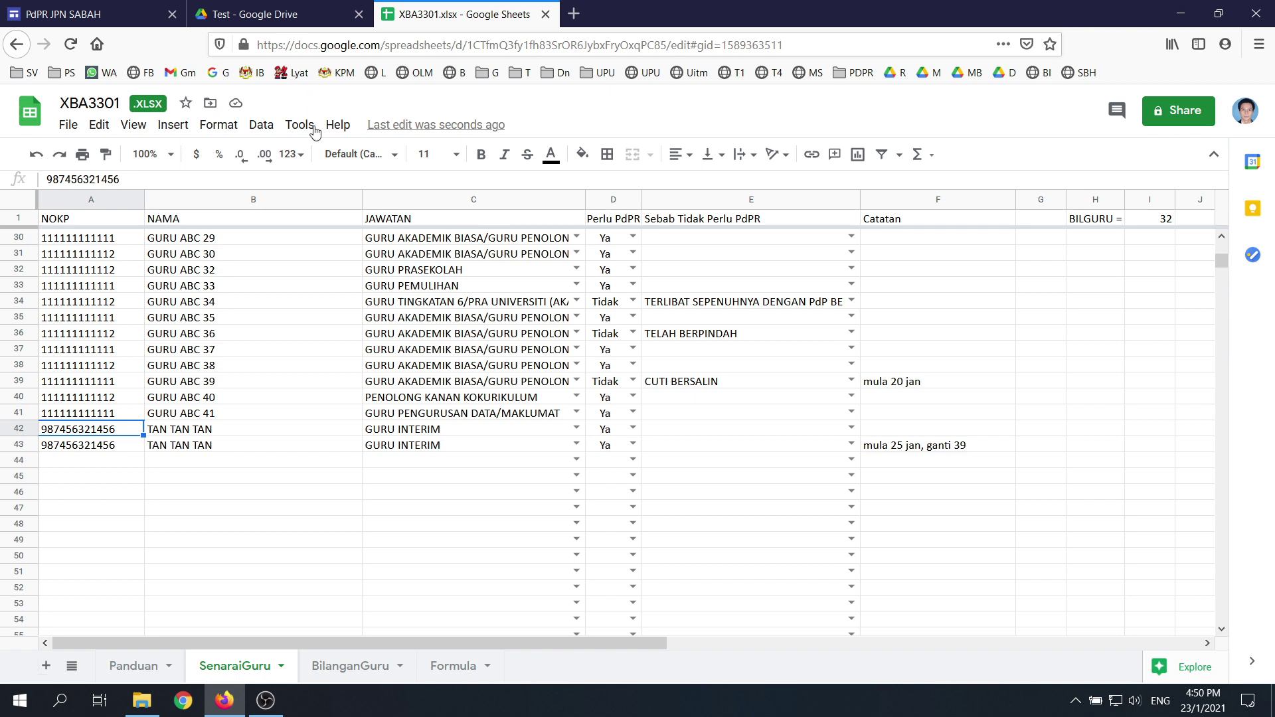
Open the Maklum Balas Teknikal Google Form from the PdPR JPN SABAH site
left_click(98, 14)
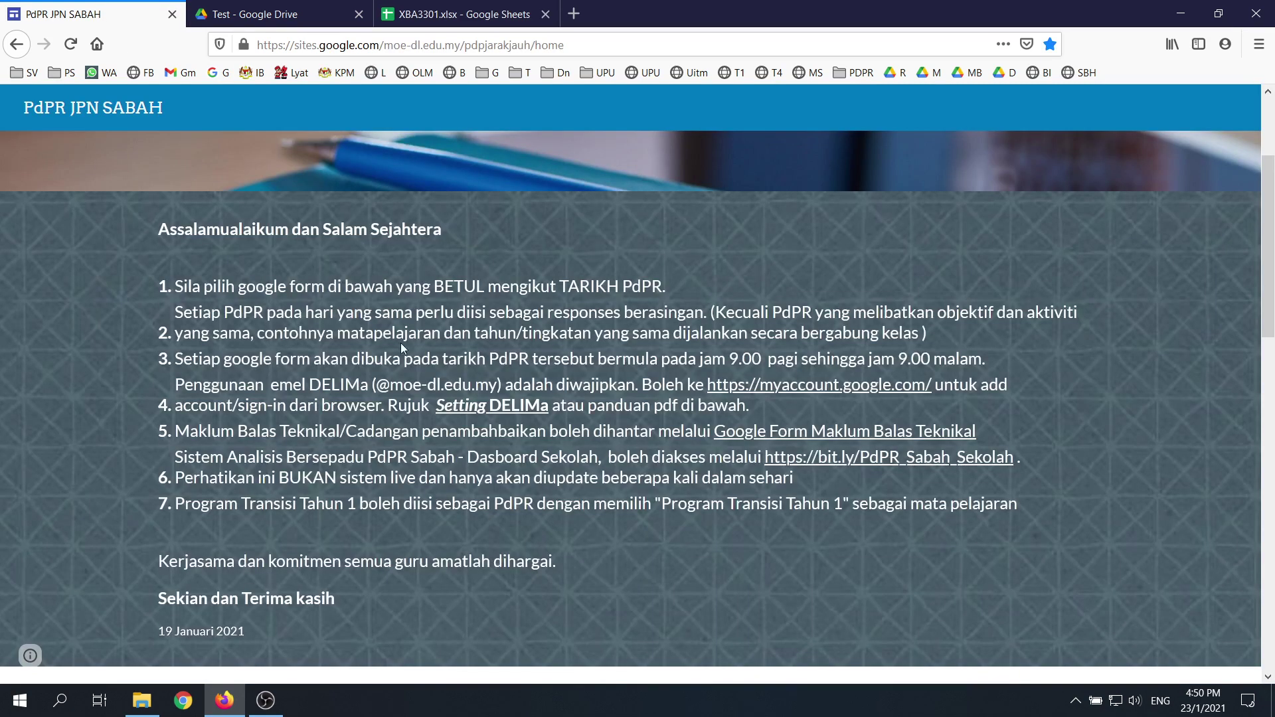
left_click(803, 433)
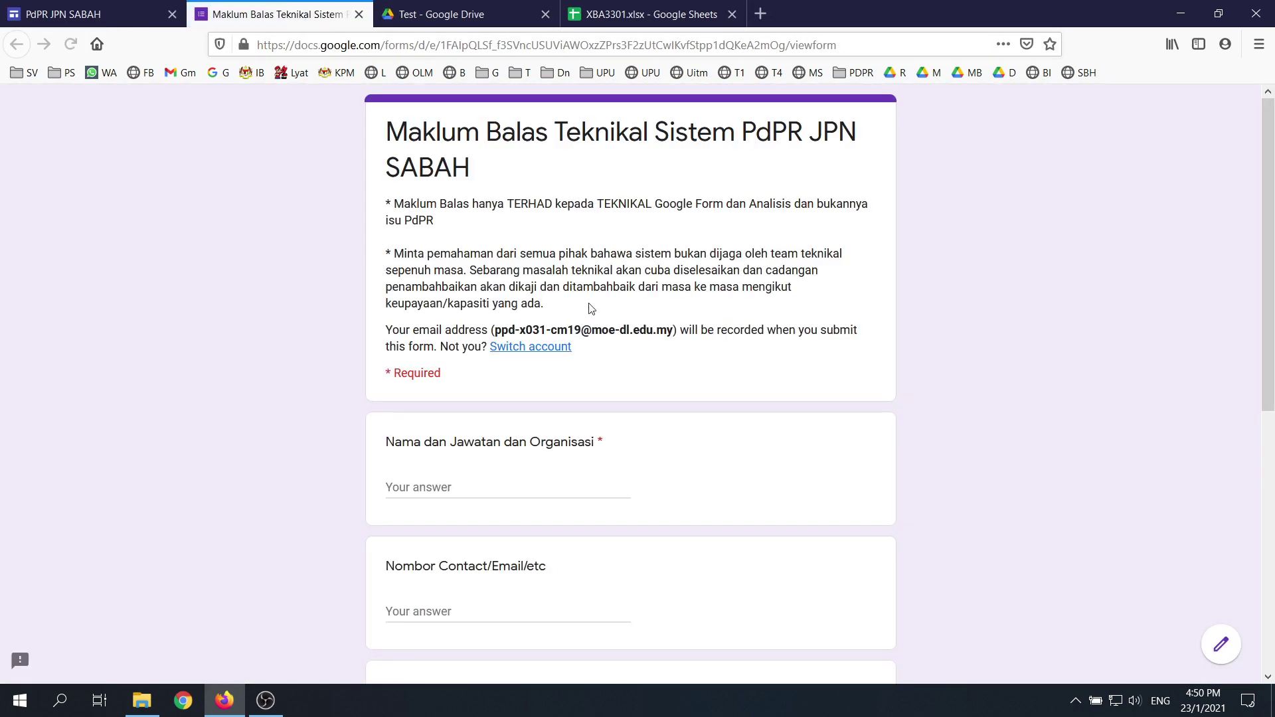
left_click(269, 706)
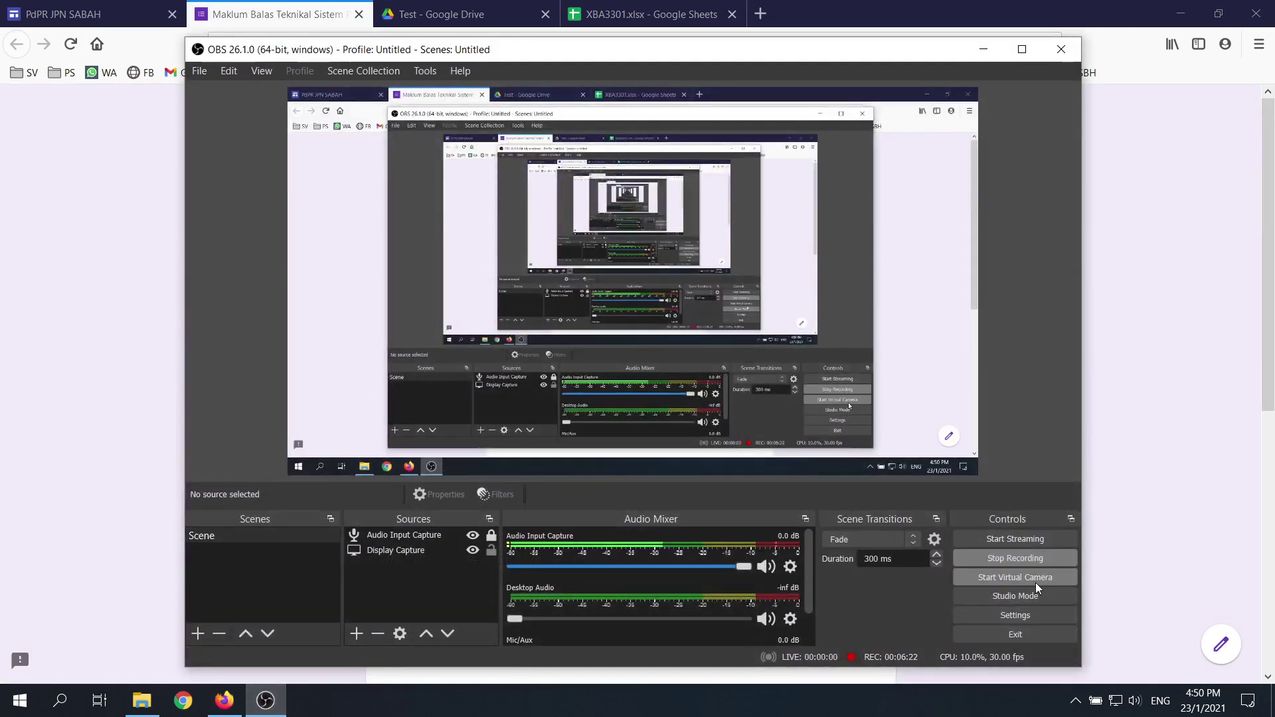